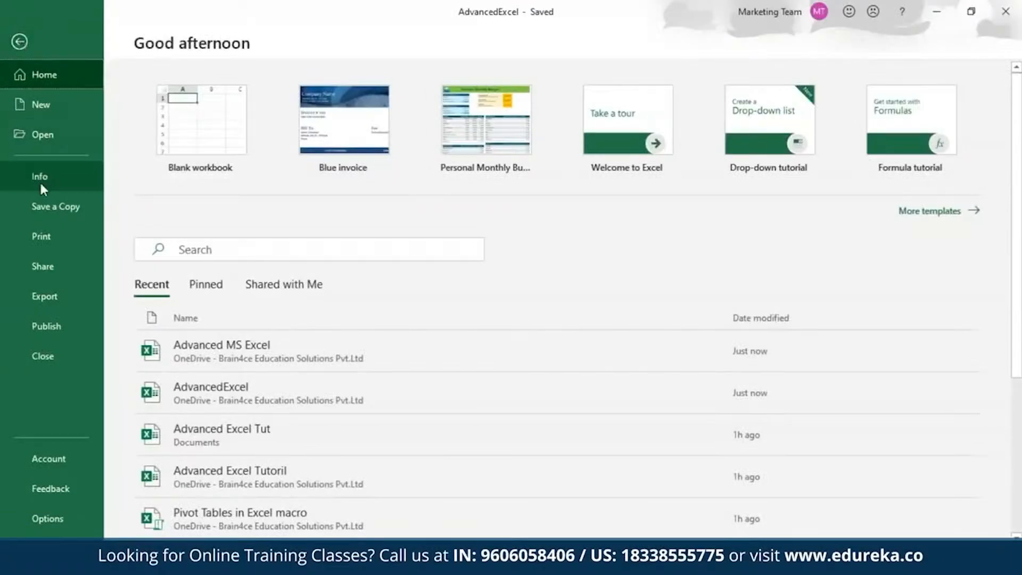
# Step: Encrypt the AdvancedExcel workbook with a password, entering and confirming the encryption password
pyautogui.click(39, 181)
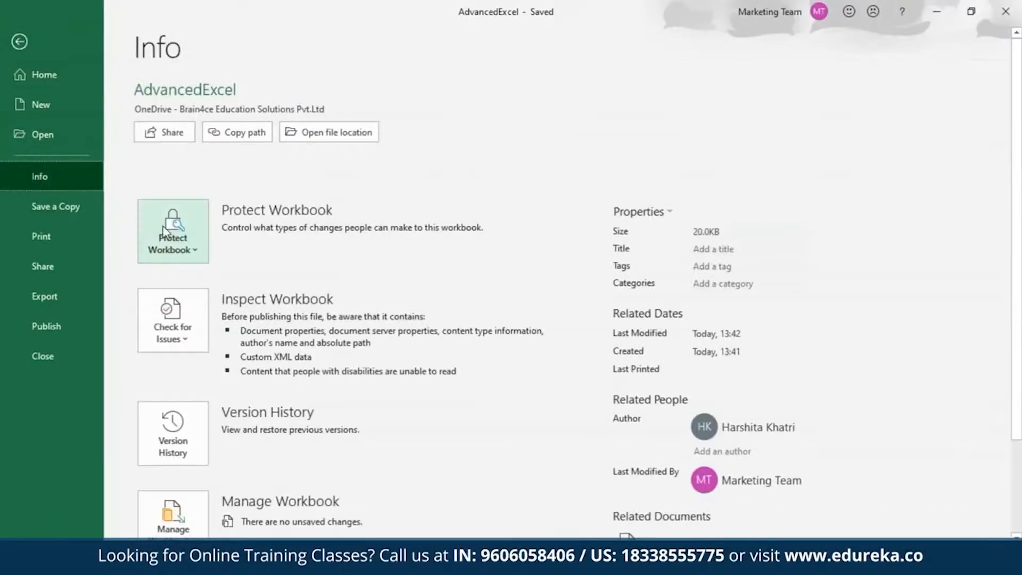
pyautogui.click(162, 225)
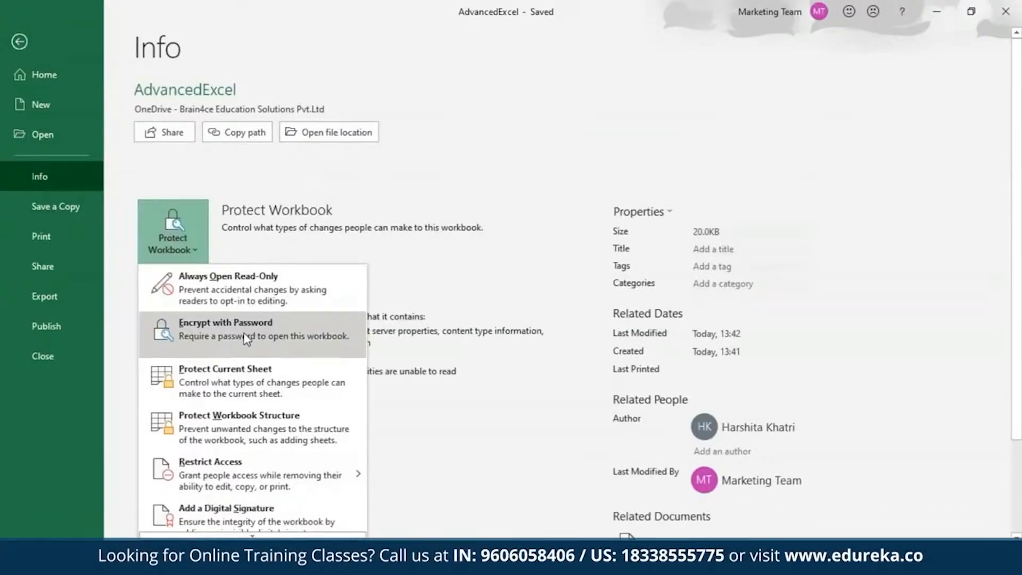
pyautogui.click(246, 338)
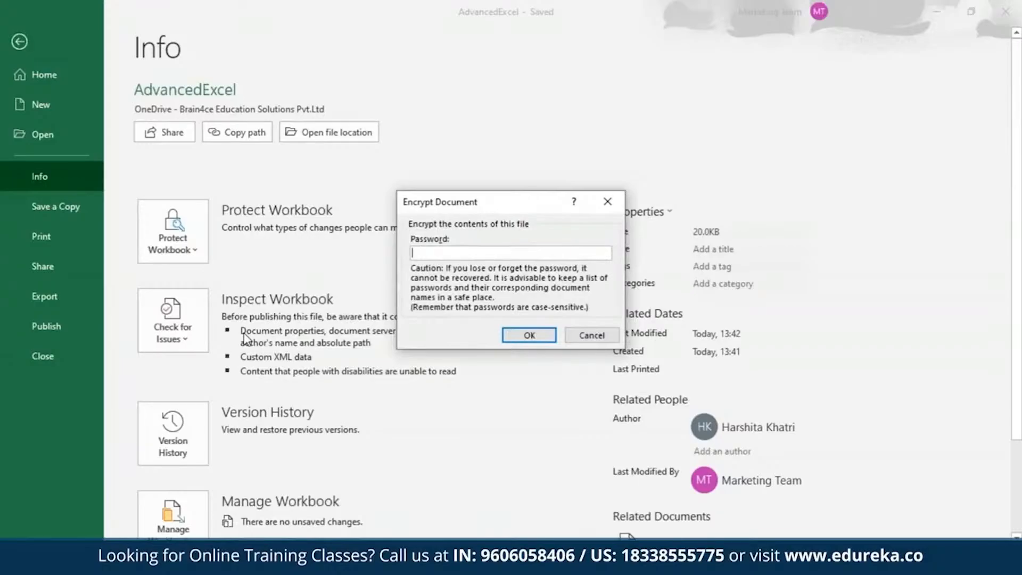
pyautogui.write('••••••••••')
pyautogui.press('Return')
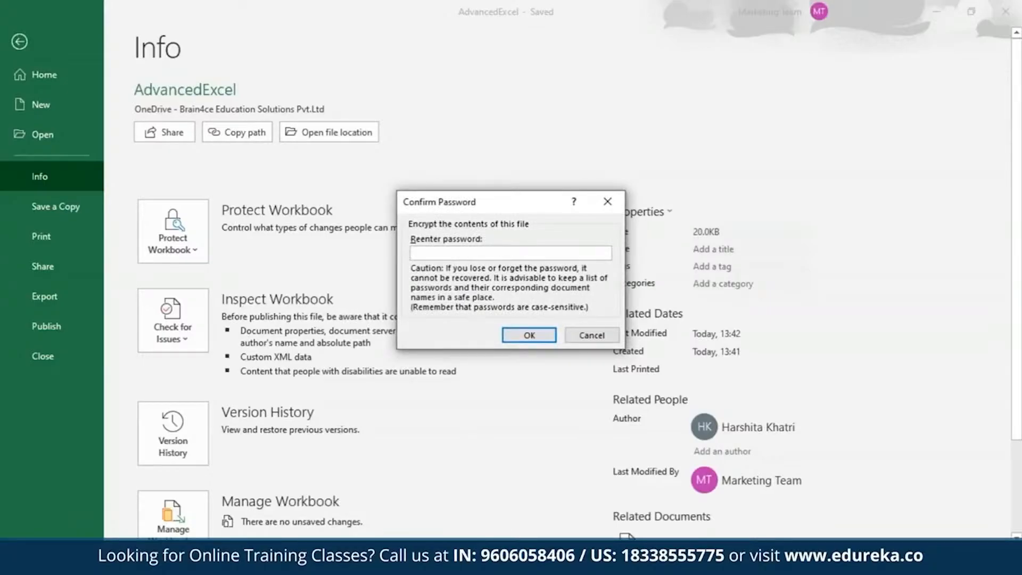
pyautogui.write('••••••••••')
pyautogui.press('Return')
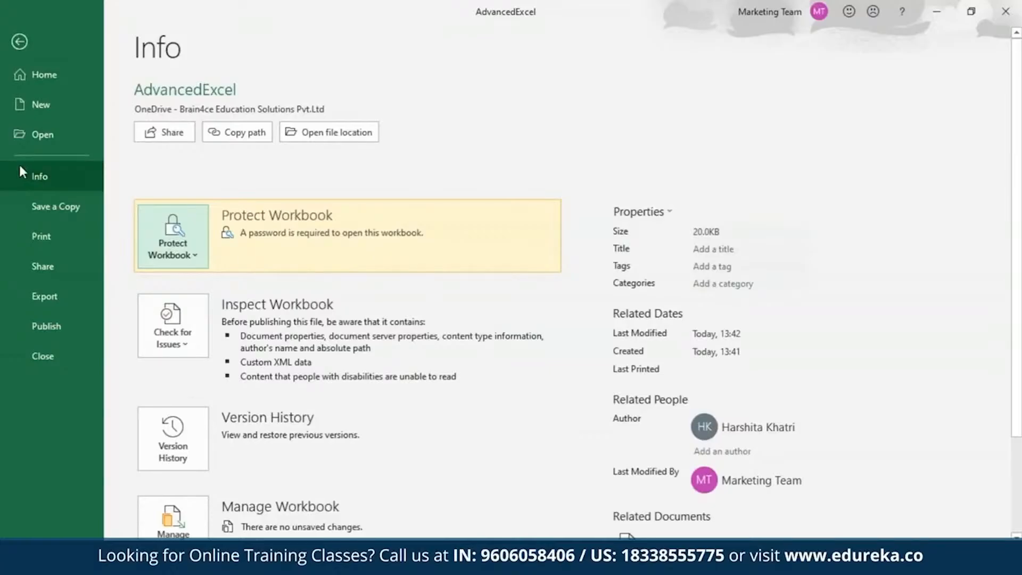
# Step: Return to the worksheet, save the encrypted workbook and close it
pyautogui.click(20, 41)
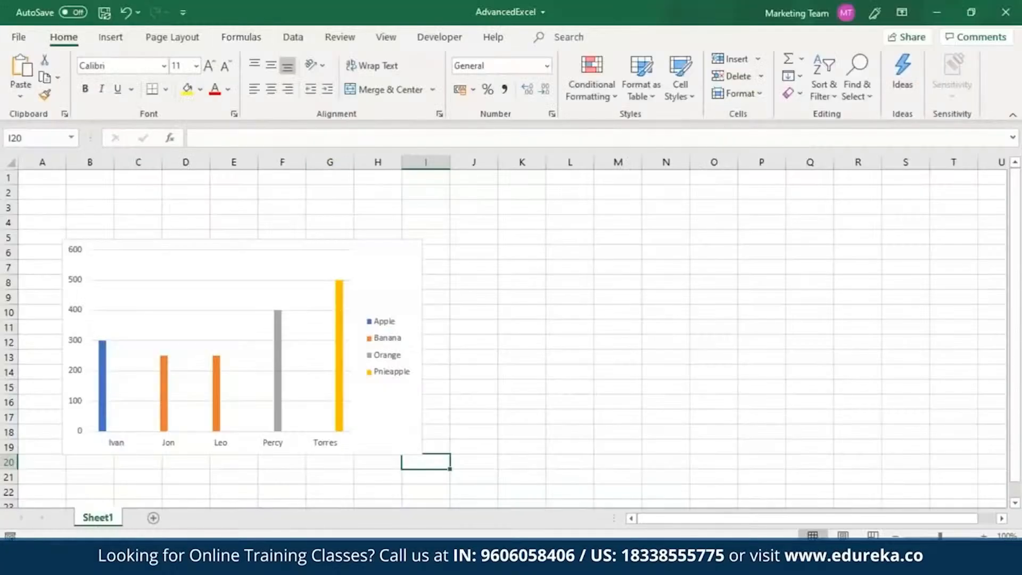
pyautogui.click(104, 12)
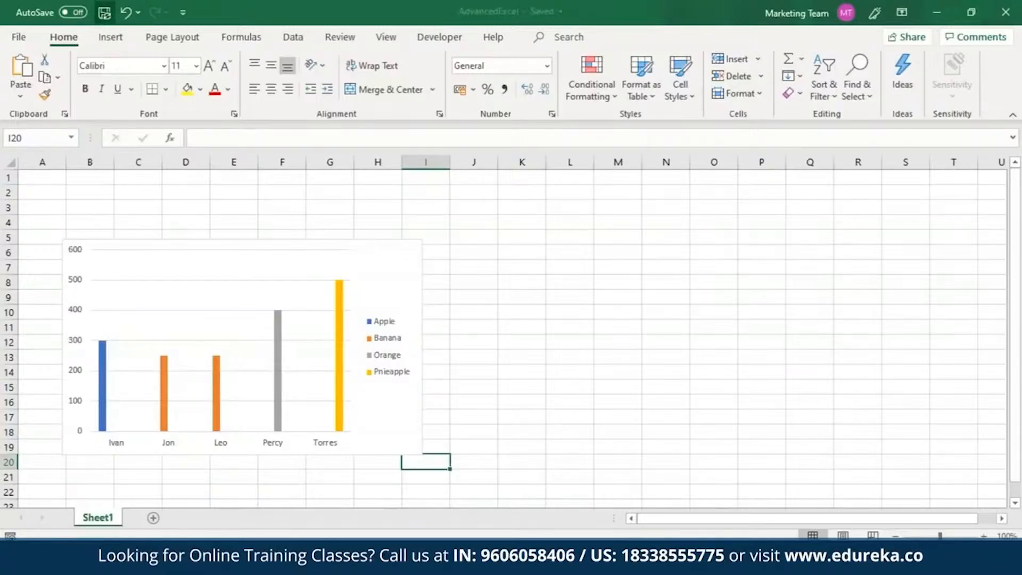
pyautogui.click(1006, 12)
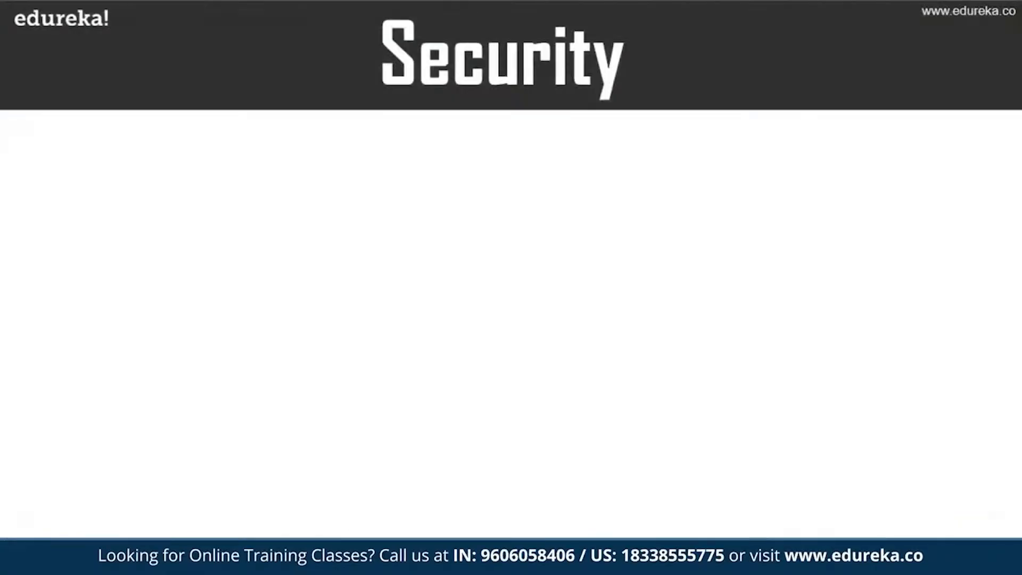
# Step: Search the computer for Excel, reopen the recent AdvancedExcel workbook and unlock it with the workbook password
pyautogui.press('super')
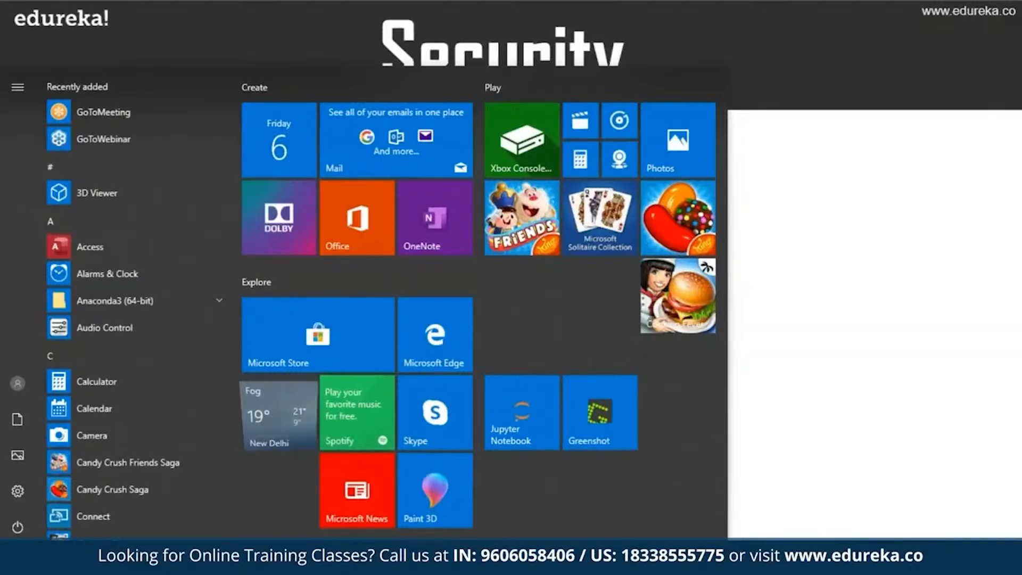
pyautogui.press('super')
pyautogui.press('super')
pyautogui.write('Excel')
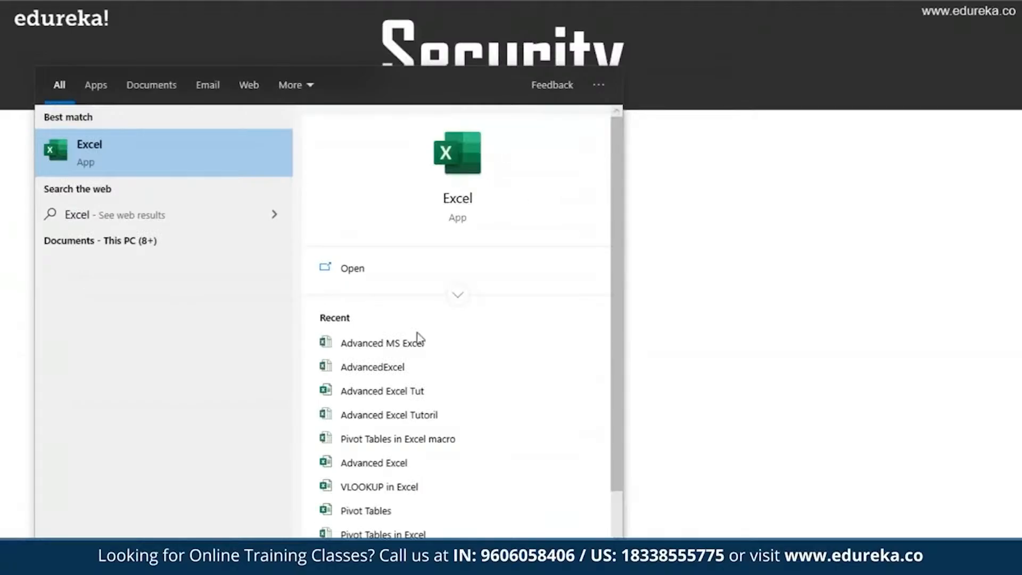
pyautogui.click(396, 370)
pyautogui.click(397, 369)
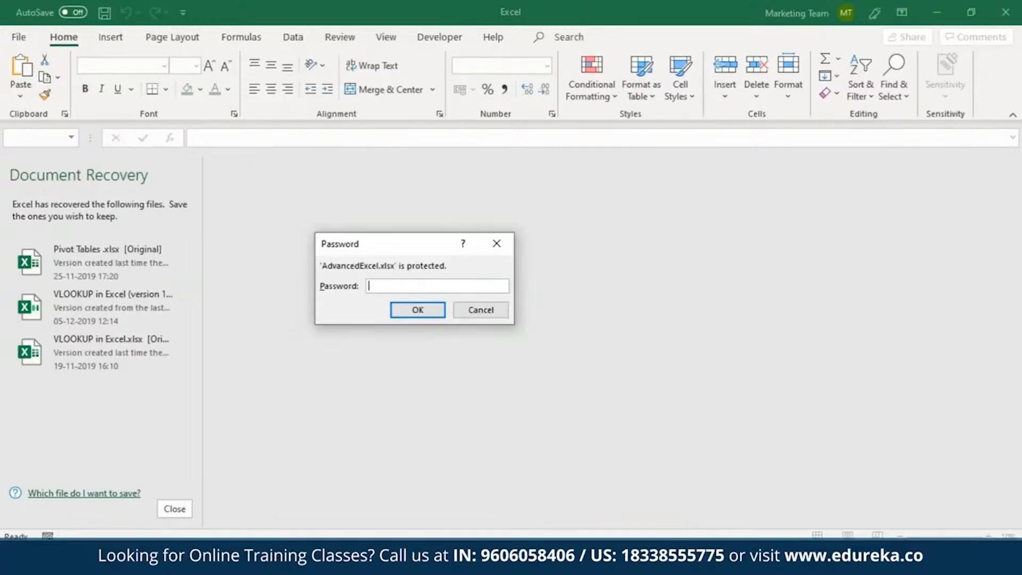
pyautogui.write('••••••••••')
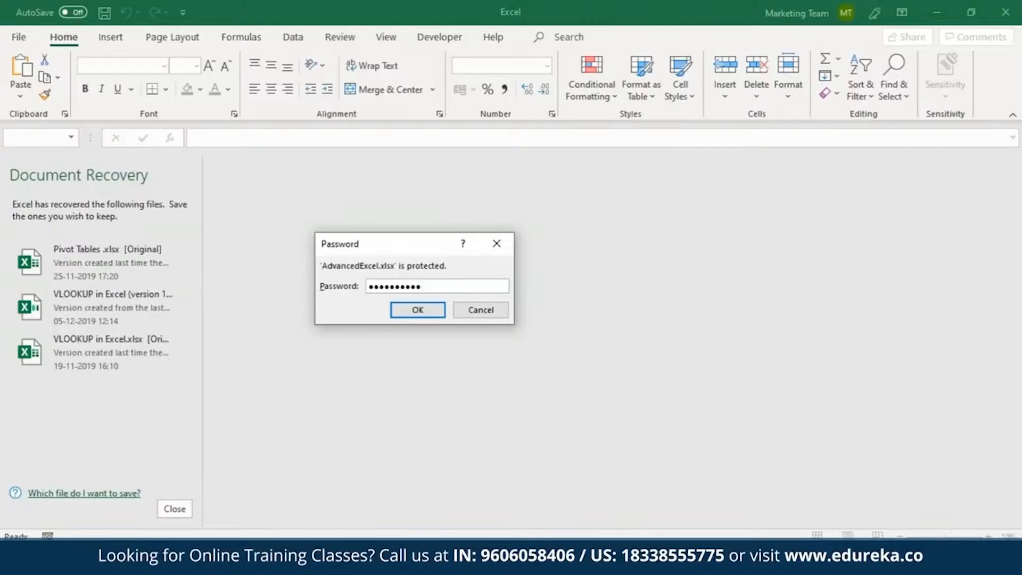
pyautogui.click(418, 310)
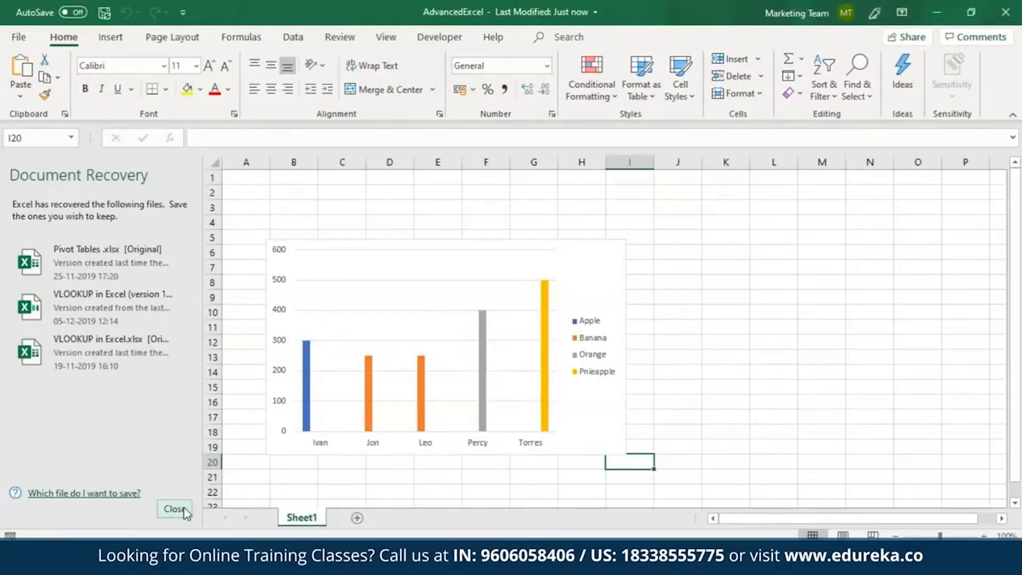
# Step: Dismiss Document Recovery, choosing to view the recovered files the next time the program starts
pyautogui.click(175, 509)
pyautogui.click(250, 195)
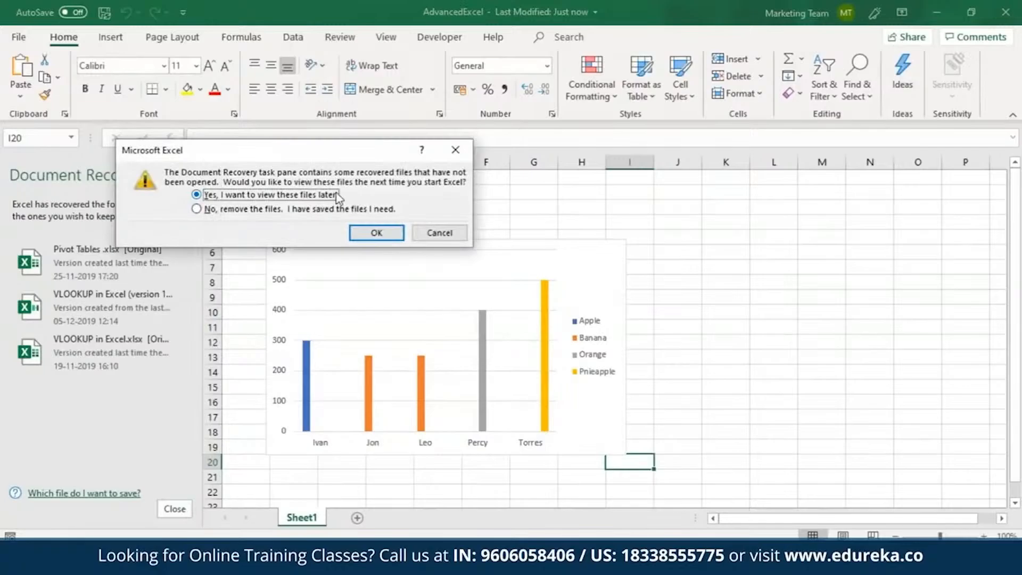
pyautogui.click(376, 233)
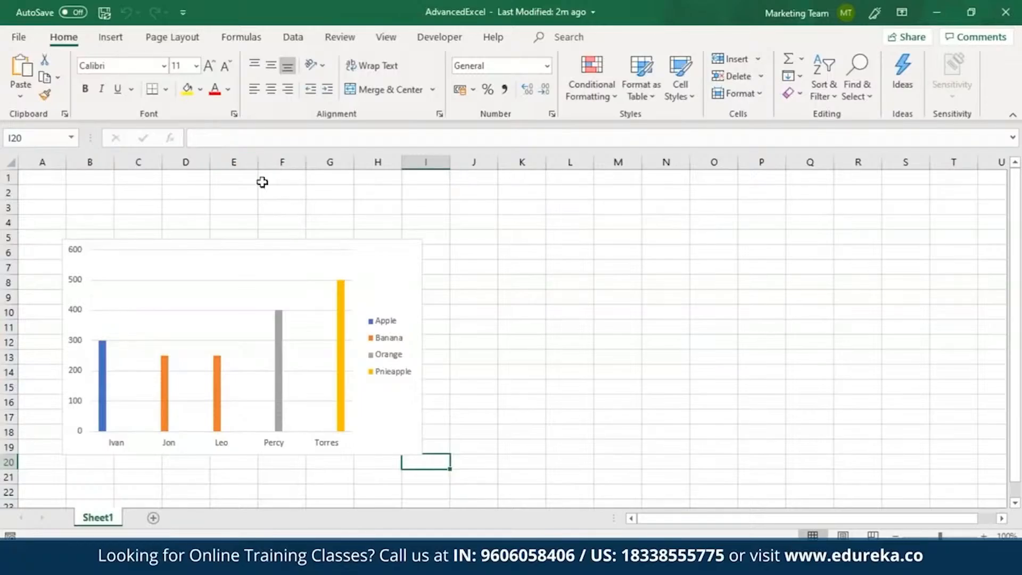
# Step: Turn off the Locked protection setting for cells F1:H2 on Sheet1
pyautogui.moveTo(269, 190); pyautogui.dragTo(365, 176)
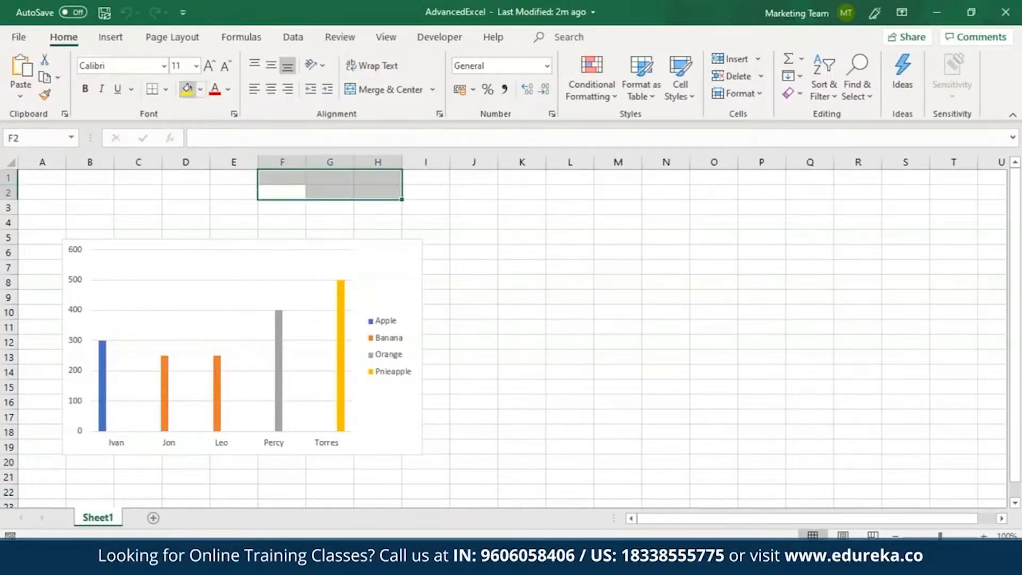
pyautogui.click(237, 117)
pyautogui.click(454, 137)
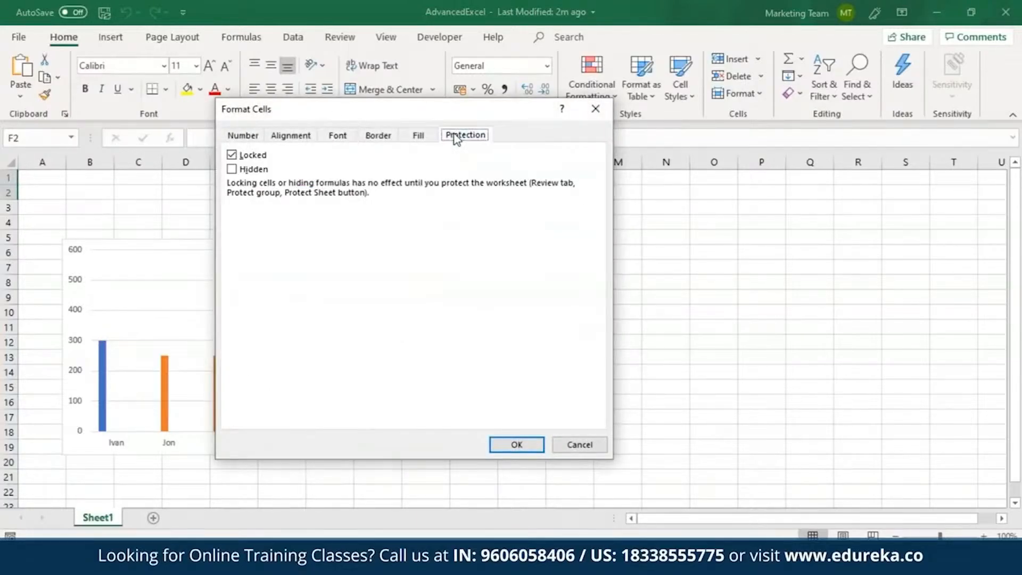
pyautogui.click(232, 155)
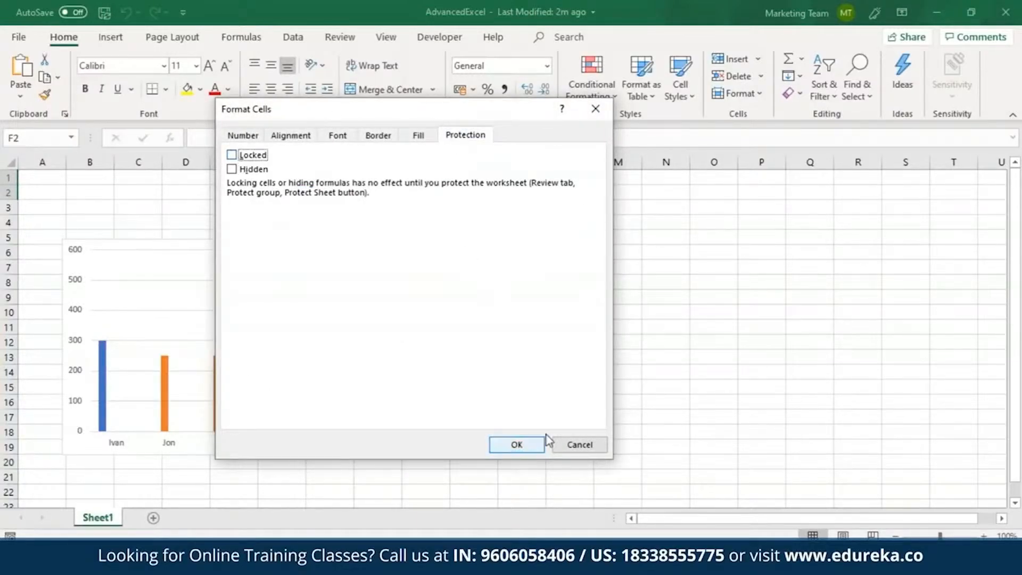
pyautogui.click(532, 449)
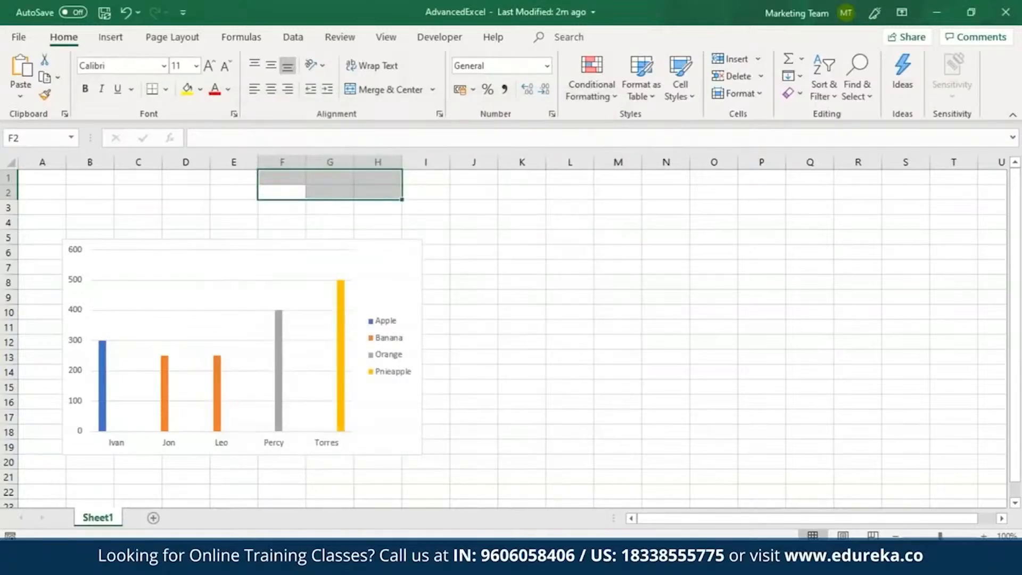
# Step: Protect Sheet1 and the contents of its locked cells, entering and confirming the sheet password
pyautogui.click(337, 38)
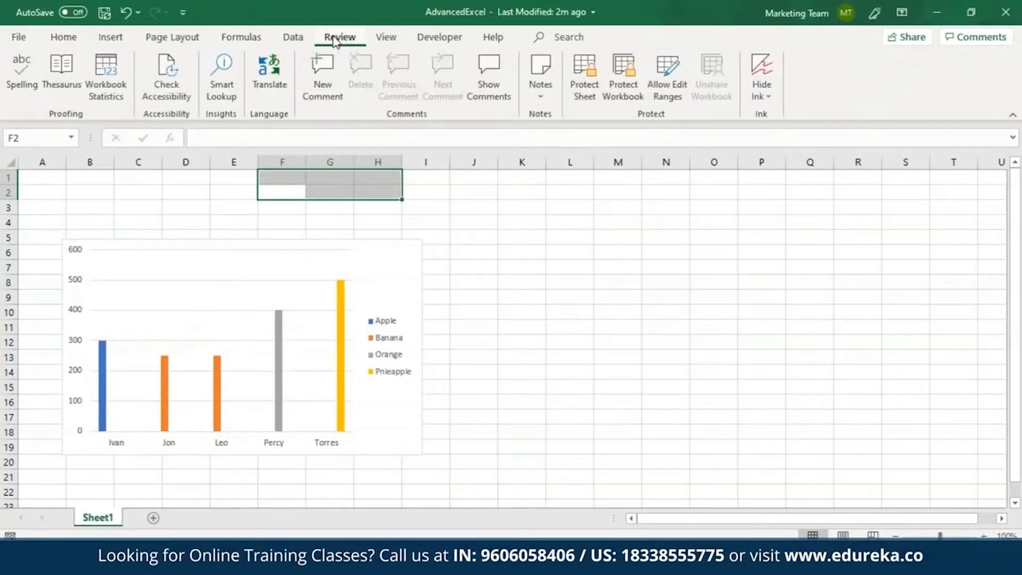
pyautogui.click(584, 100)
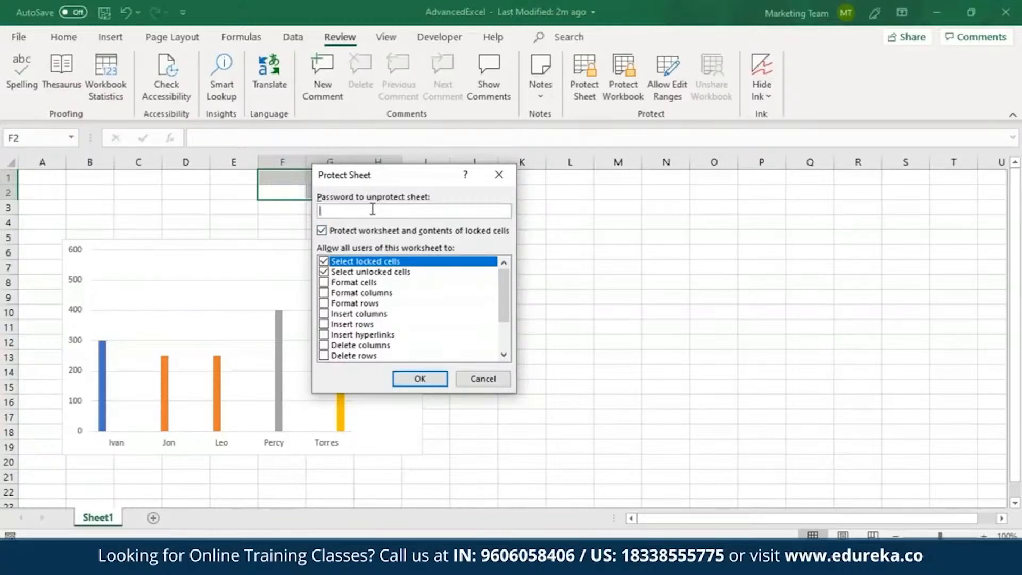
pyautogui.write('123456789')
pyautogui.click(425, 380)
pyautogui.write('123456')
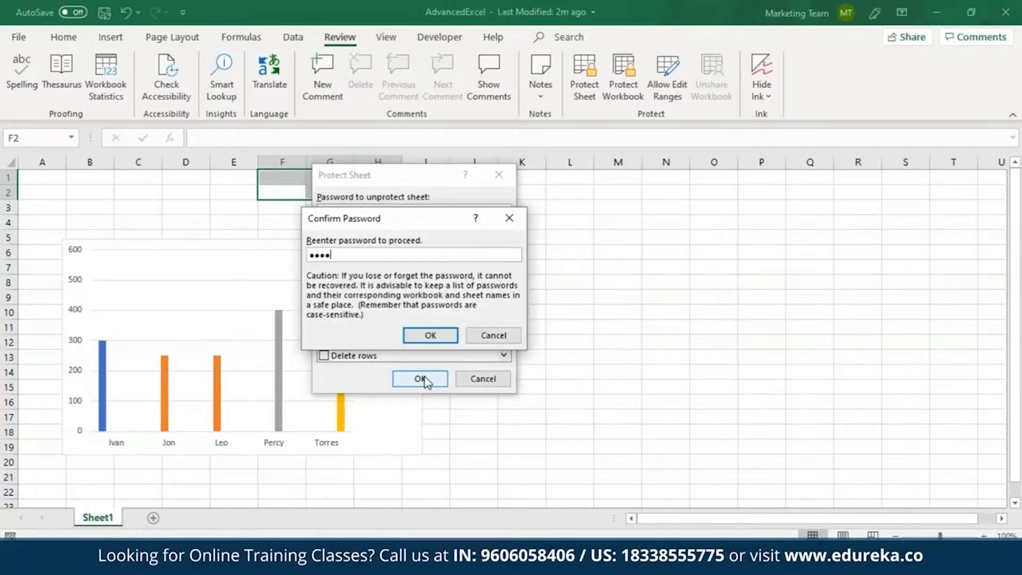
pyautogui.write('7890')
pyautogui.press('Return')
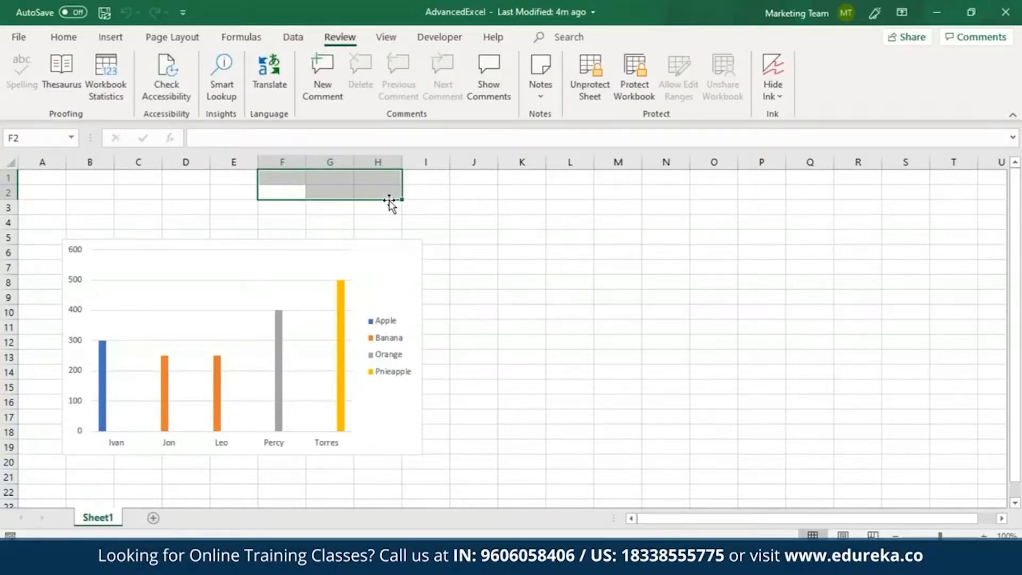
# Step: Remove the protection from Sheet1 by entering the sheet password
pyautogui.click(585, 96)
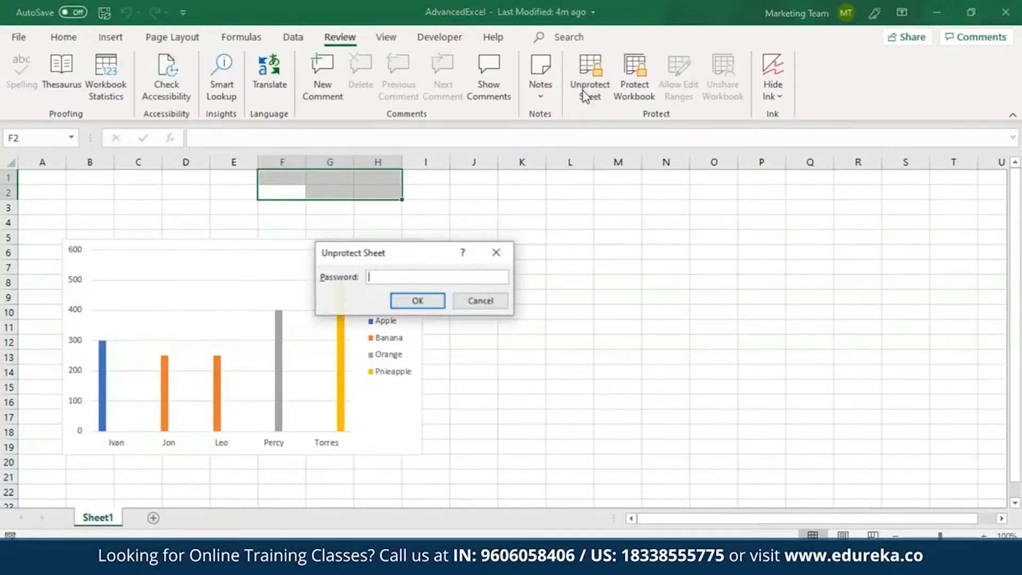
pyautogui.write('1234')
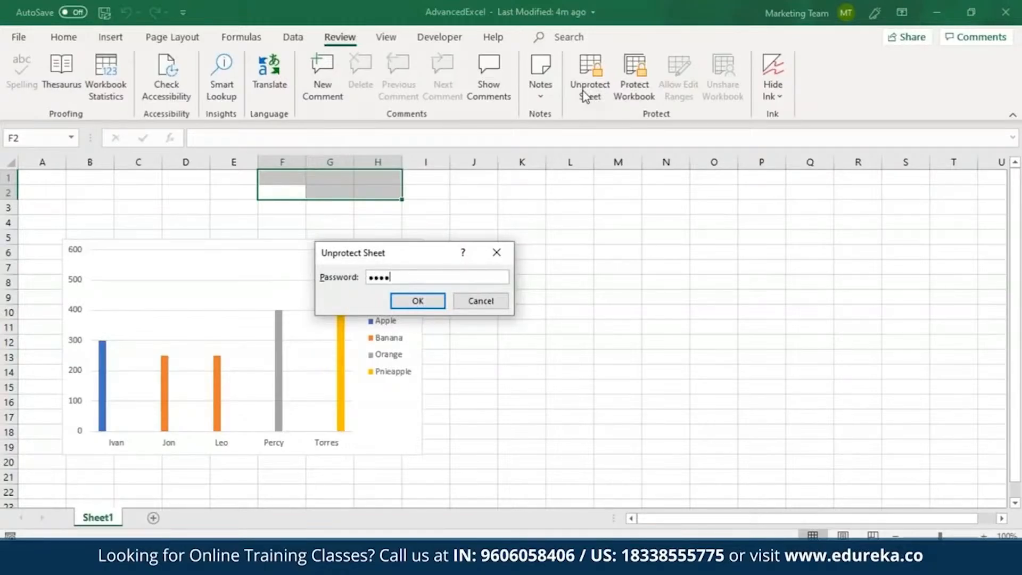
pyautogui.write('5678901')
pyautogui.press('Return')
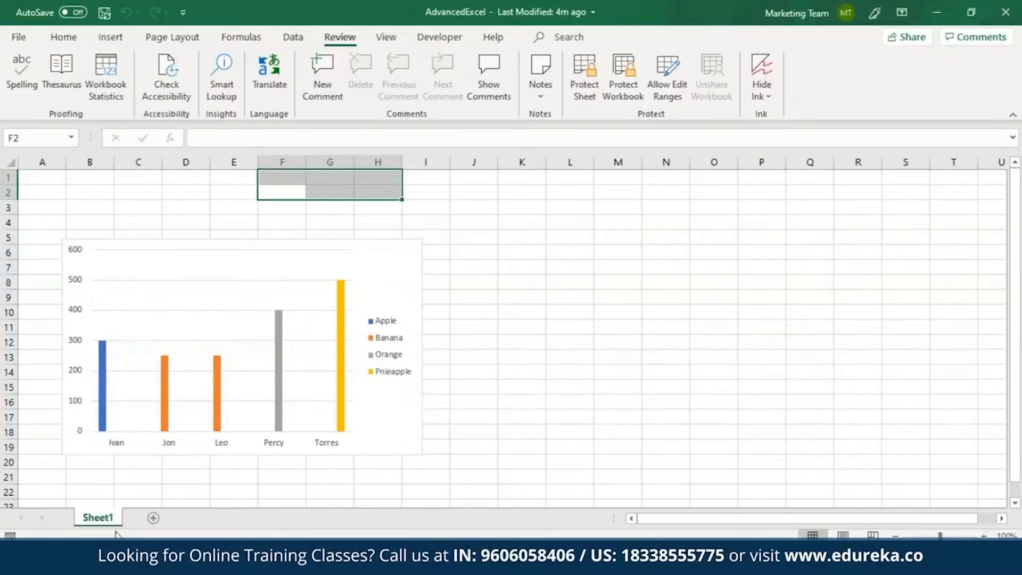
# Step: Add a new worksheet, Sheet2, and protect the workbook structure, entering and confirming the workbook structure password
pyautogui.click(155, 519)
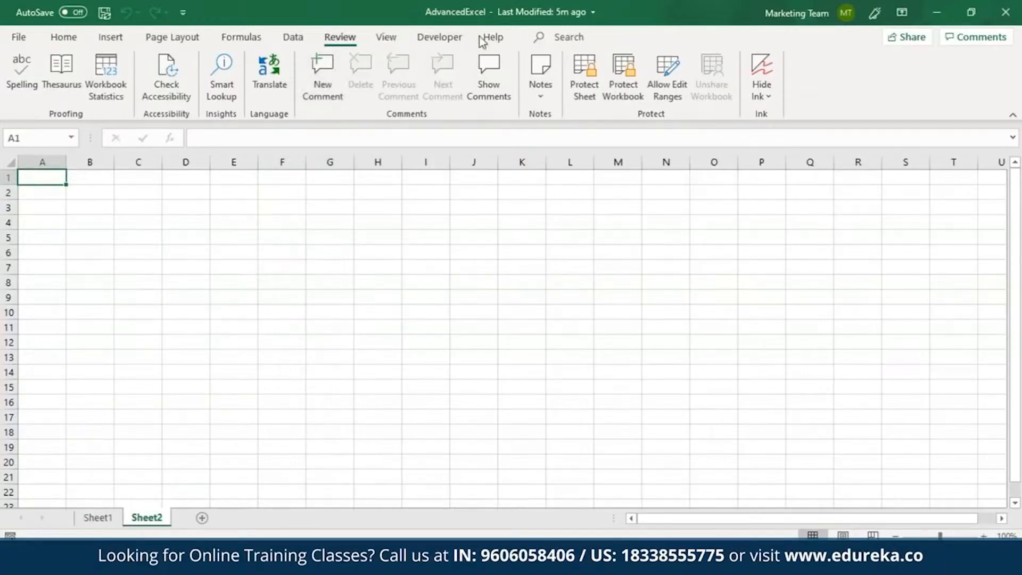
pyautogui.click(623, 80)
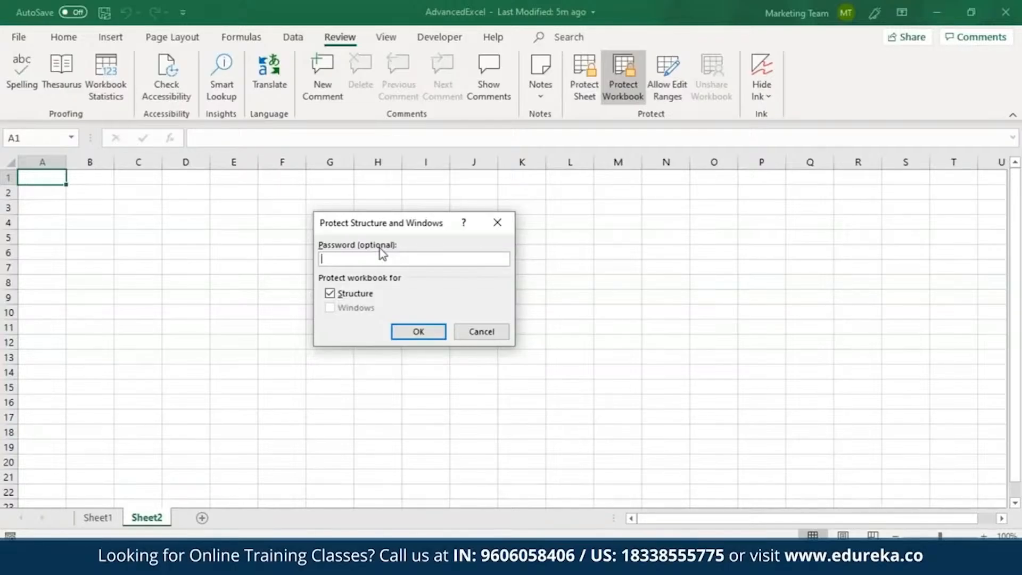
pyautogui.write('123456')
pyautogui.click(418, 333)
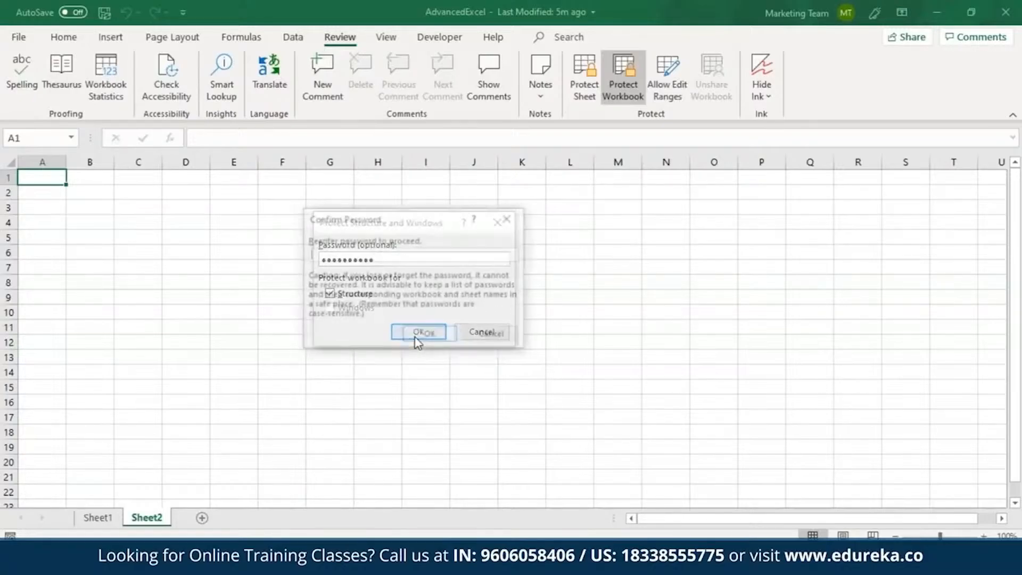
pyautogui.write('••••••••')
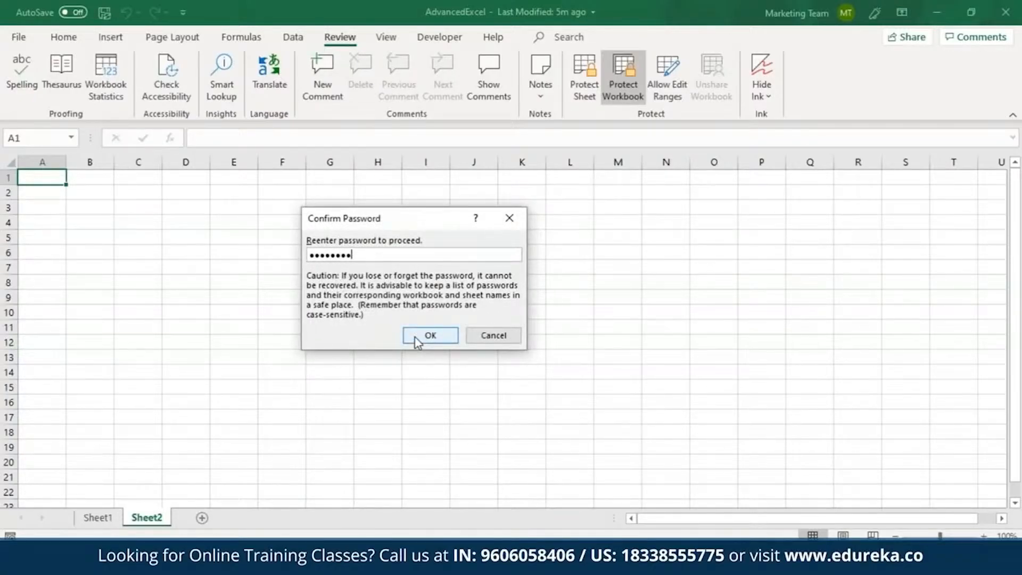
pyautogui.write('••')
pyautogui.click(415, 337)
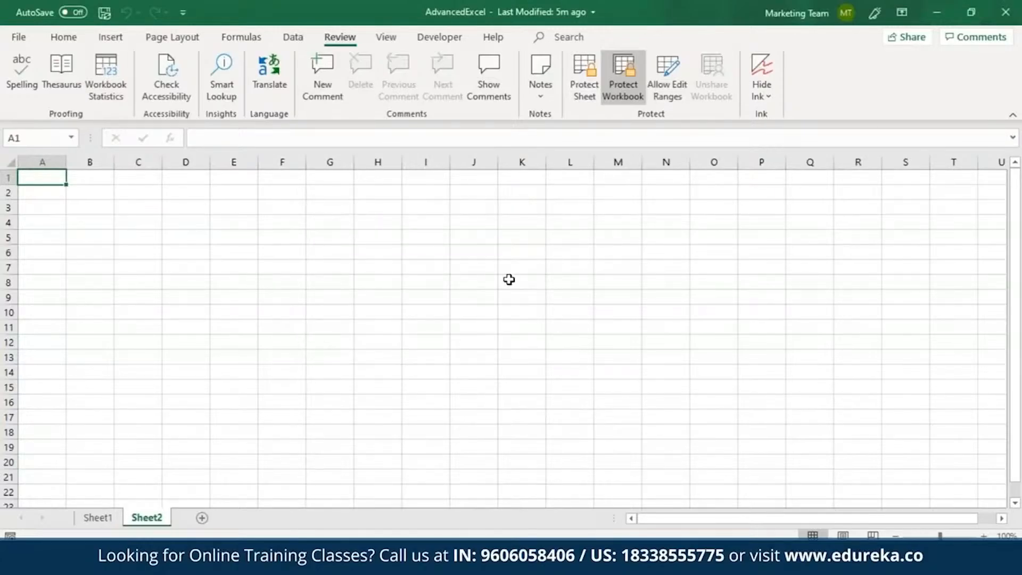
# Step: Check which sheet commands are available for Sheet2, and unprotect the workbook structure with its password
pyautogui.rightClick(147, 521)
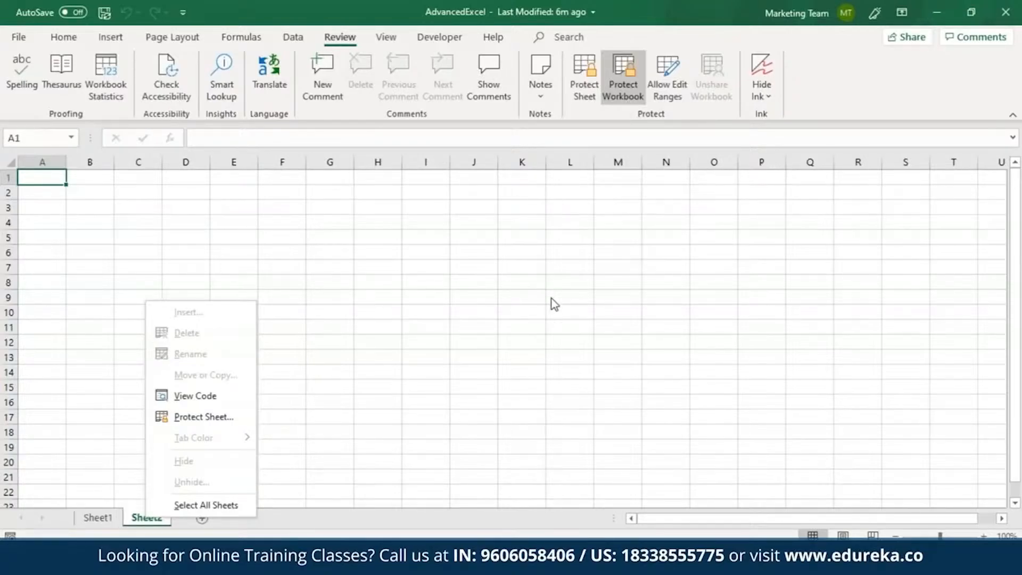
pyautogui.click(622, 102)
pyautogui.click(623, 102)
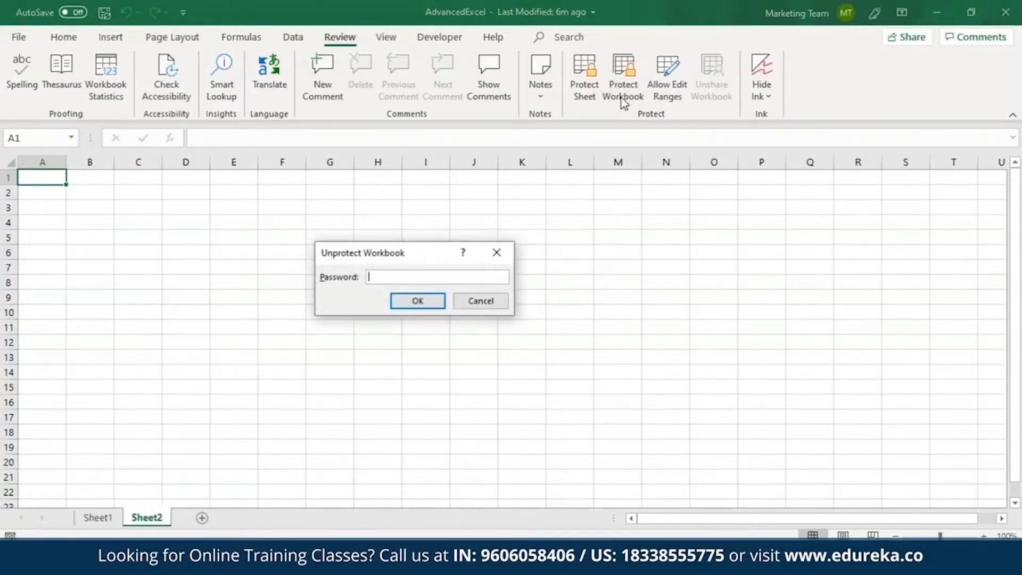
pyautogui.write('1234567890')
pyautogui.press('Return')
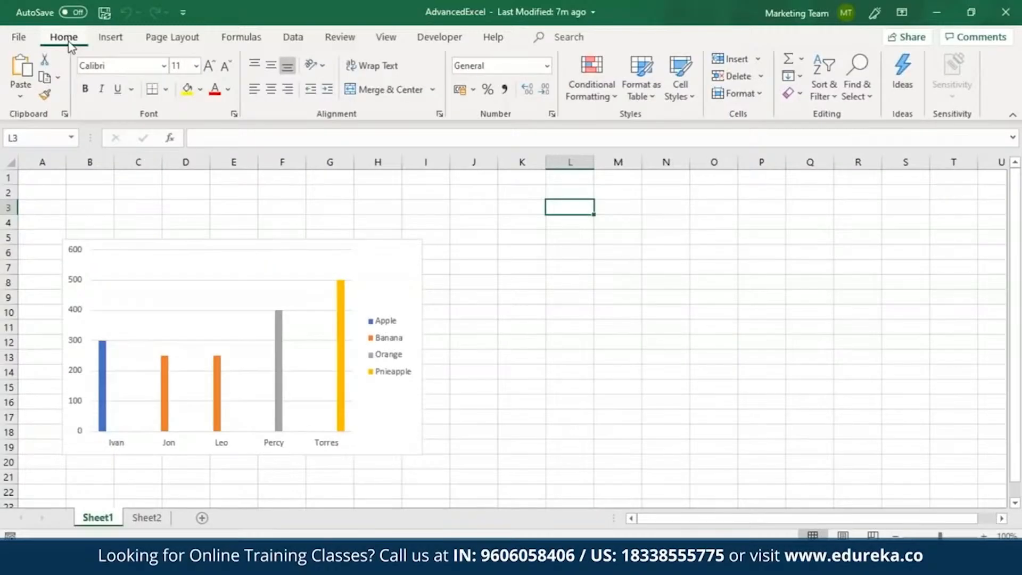
# Step: Apply the Blue theme color set to the workbook
pyautogui.click(168, 42)
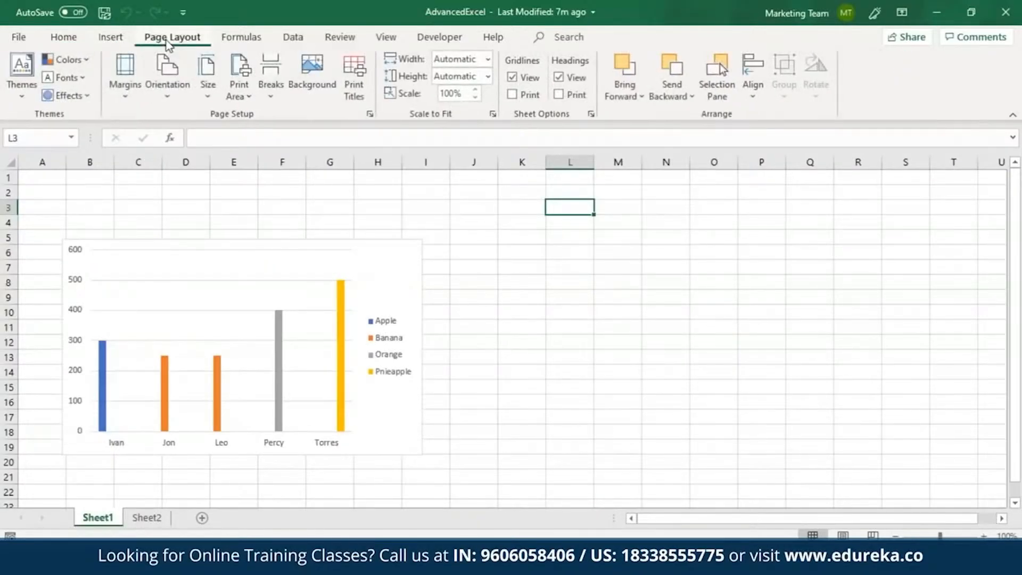
pyautogui.click(68, 59)
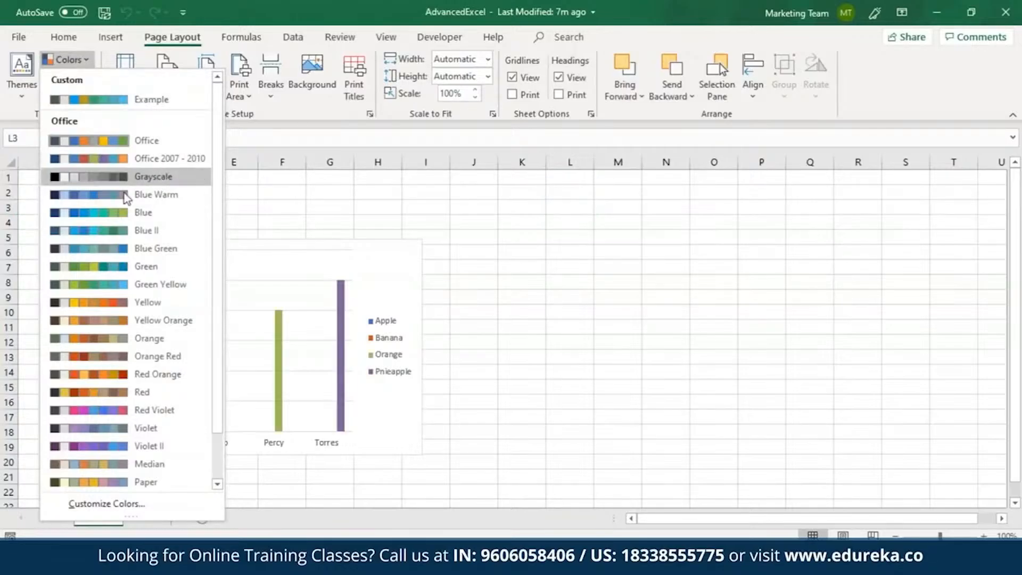
pyautogui.click(124, 211)
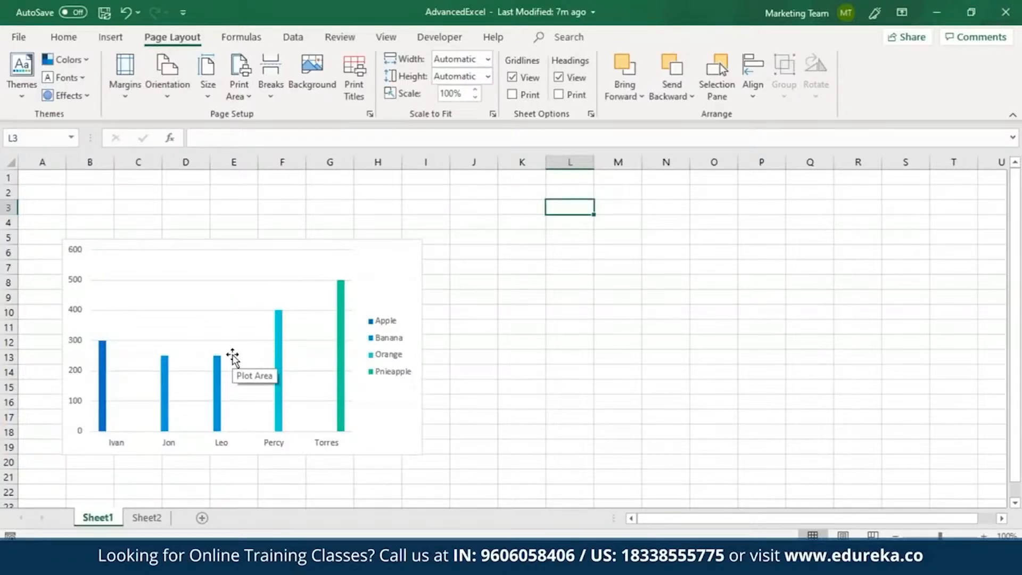
# Step: Start a new custom theme color set and set Text/Background - Dark 1 to the light blue theme color
pyautogui.click(77, 63)
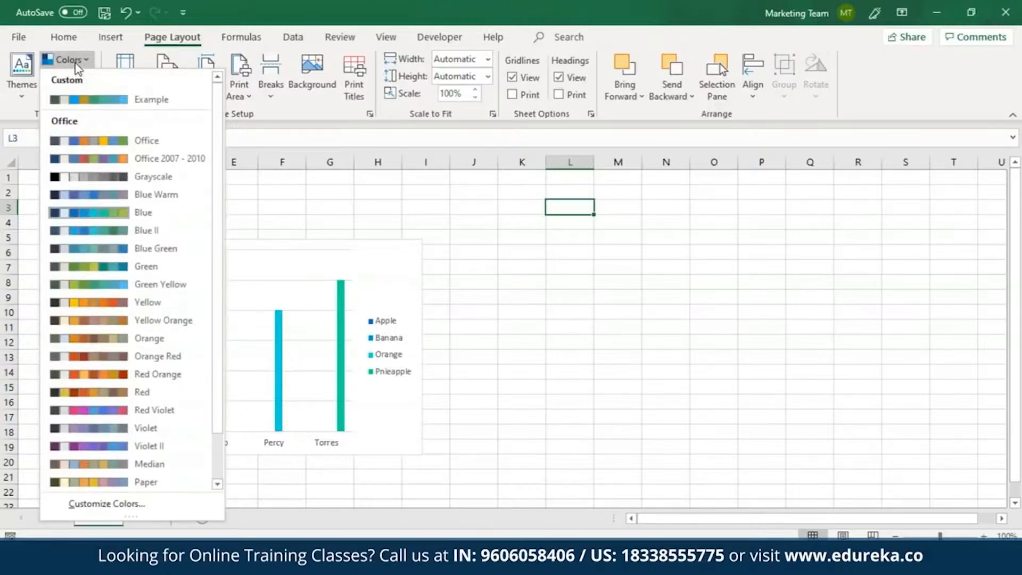
pyautogui.click(121, 509)
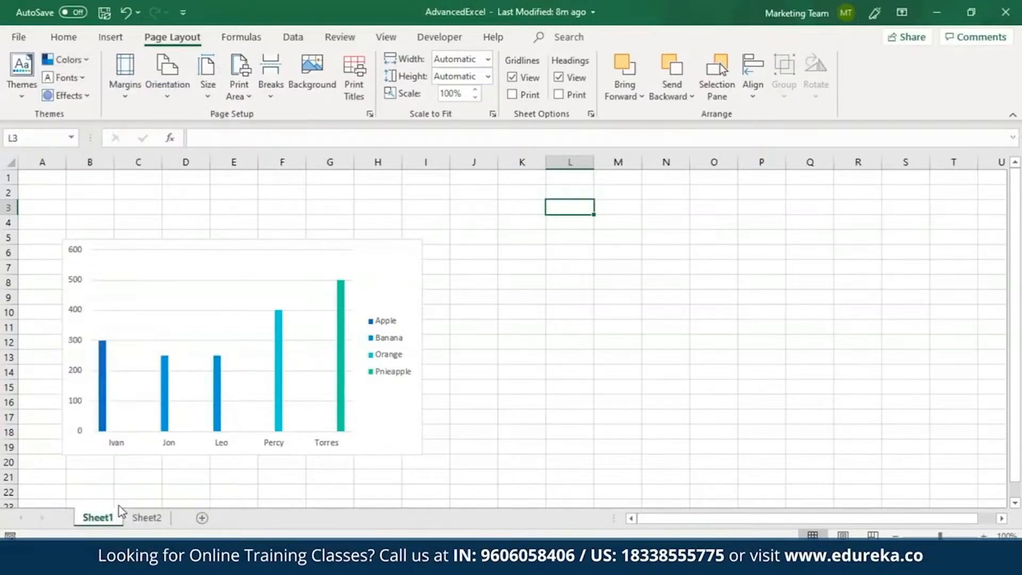
pyautogui.click(493, 151)
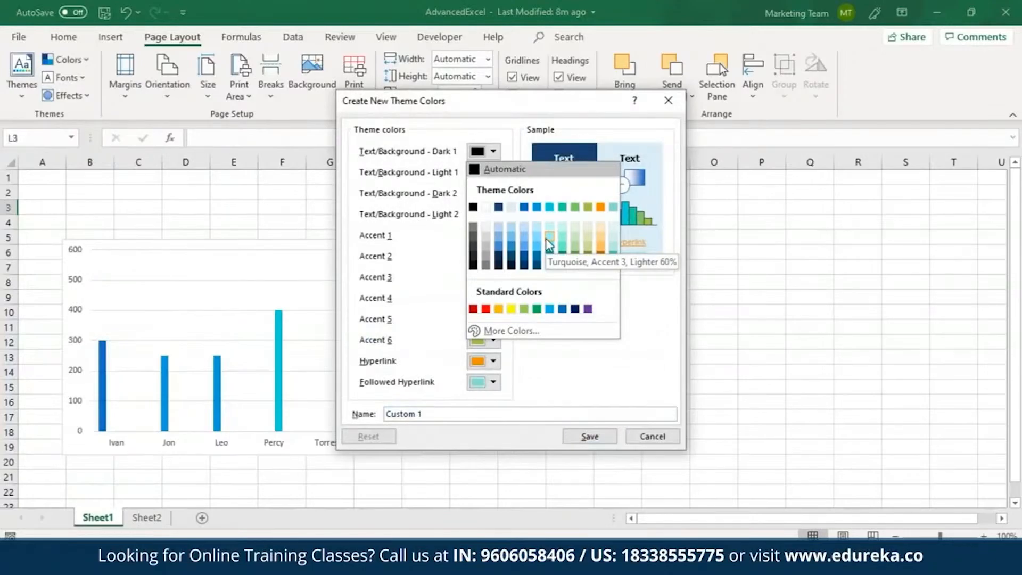
pyautogui.click(512, 208)
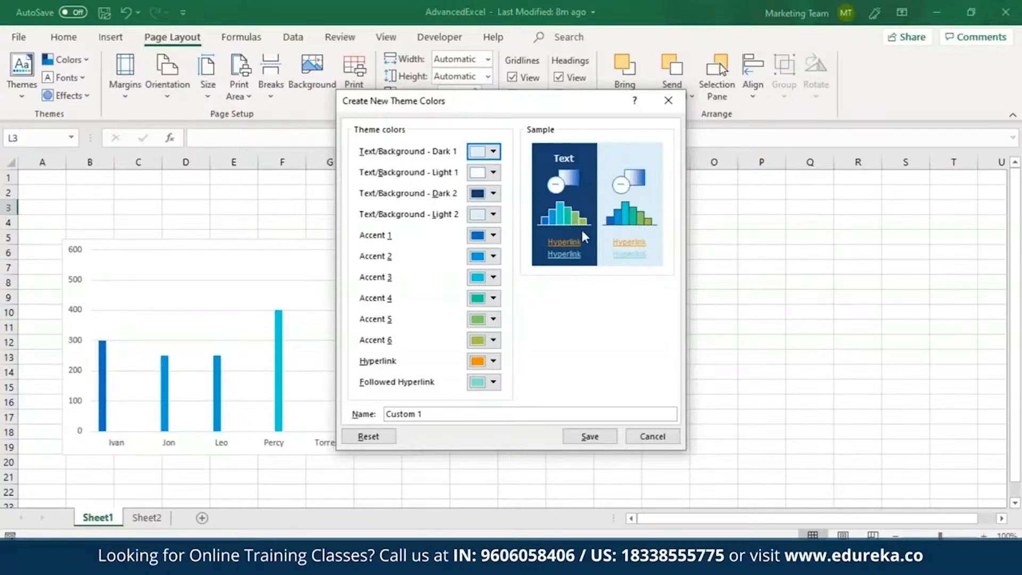
# Step: Try standard dark red for the Hyperlink theme color, and replace it with a custom turquoise shade
pyautogui.click(494, 361)
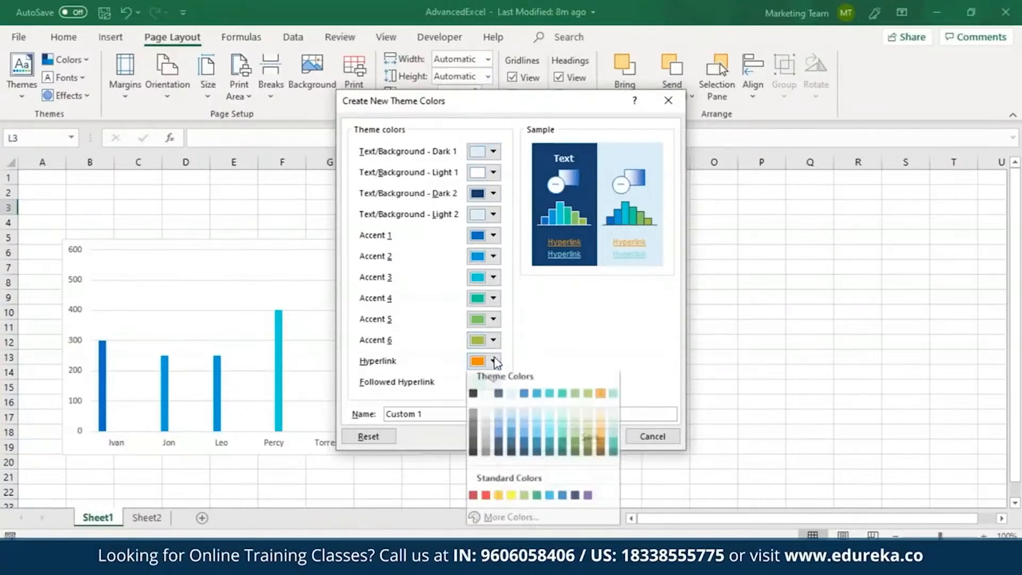
pyautogui.click(473, 502)
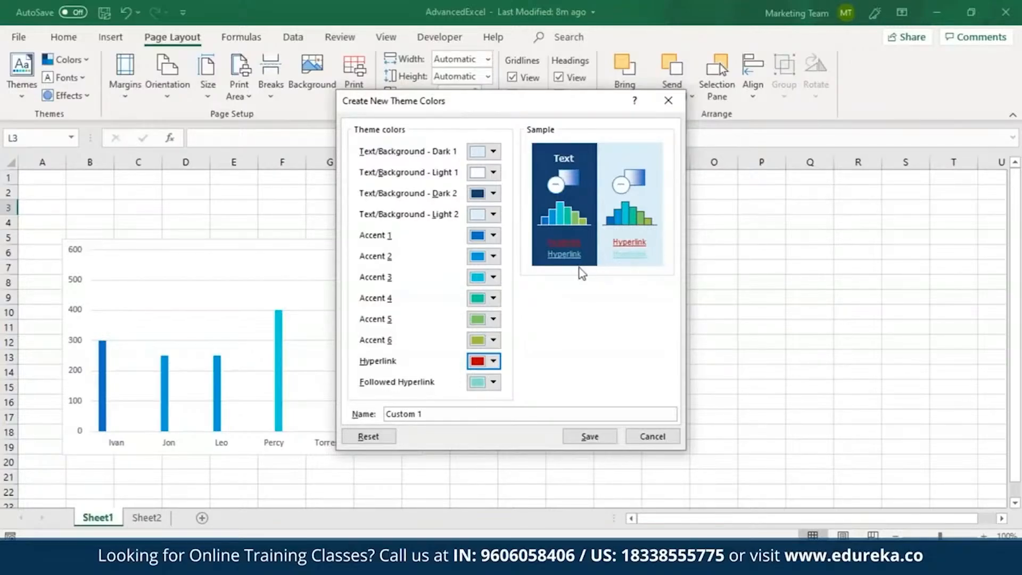
pyautogui.click(493, 361)
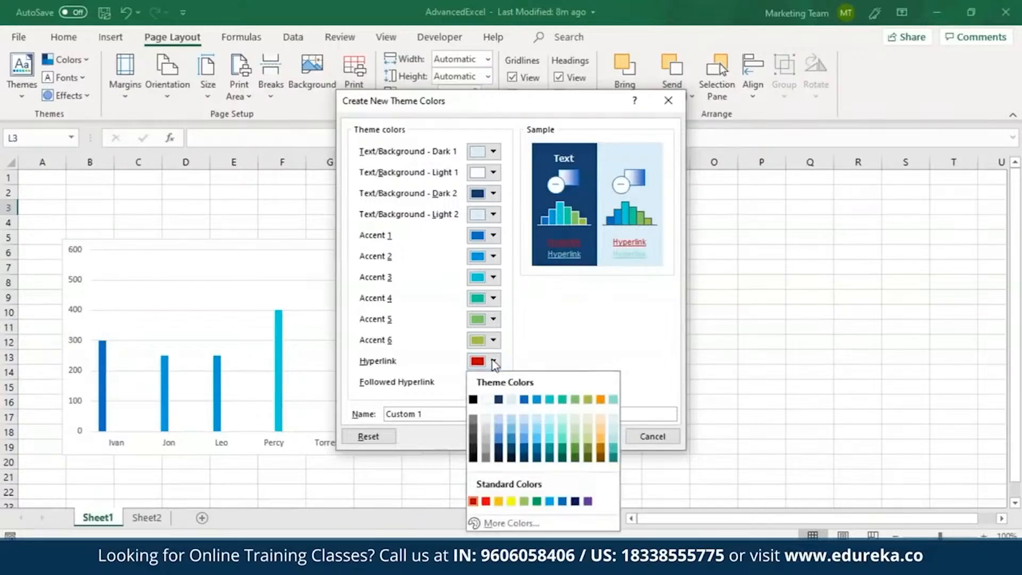
pyautogui.click(525, 523)
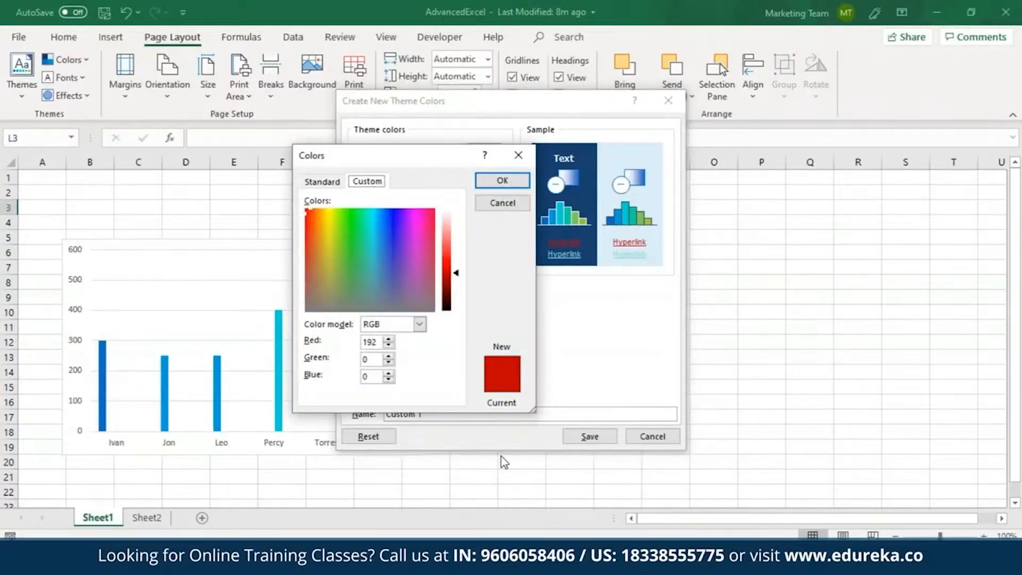
pyautogui.click(371, 215)
pyautogui.click(502, 181)
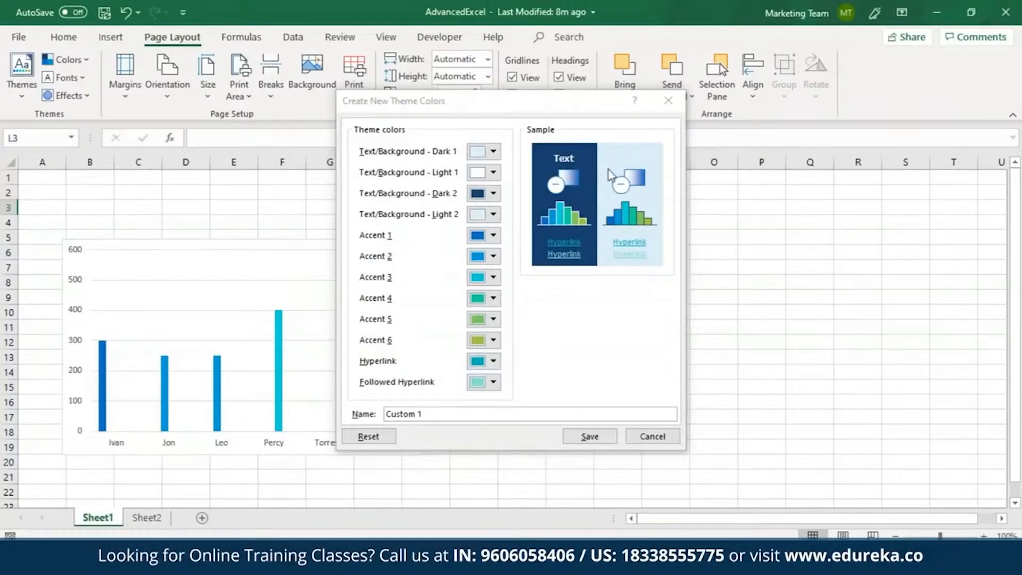
# Step: Name the custom theme color set theme1 and save it
pyautogui.click(478, 414)
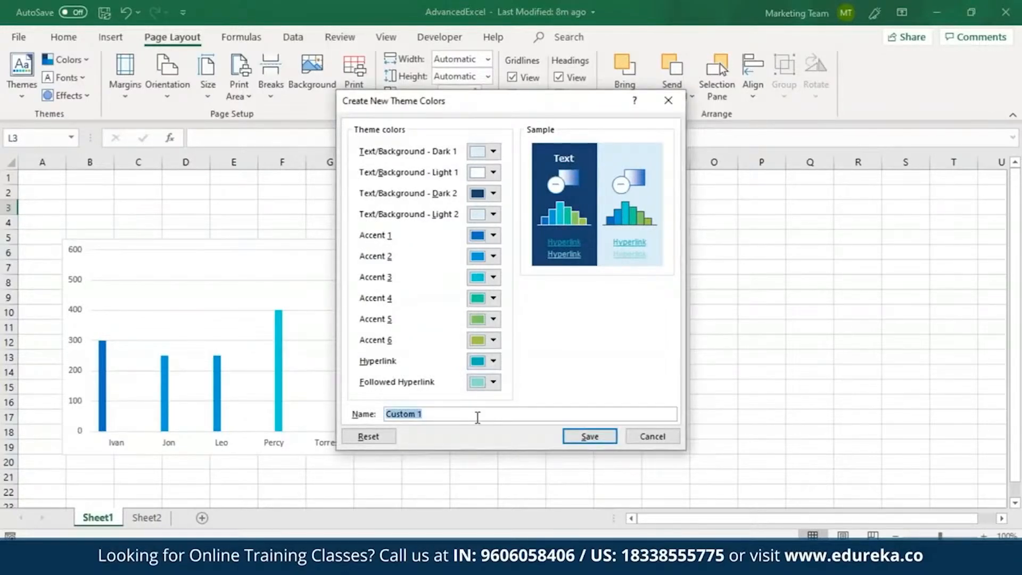
pyautogui.write('theme1')
pyautogui.click(596, 437)
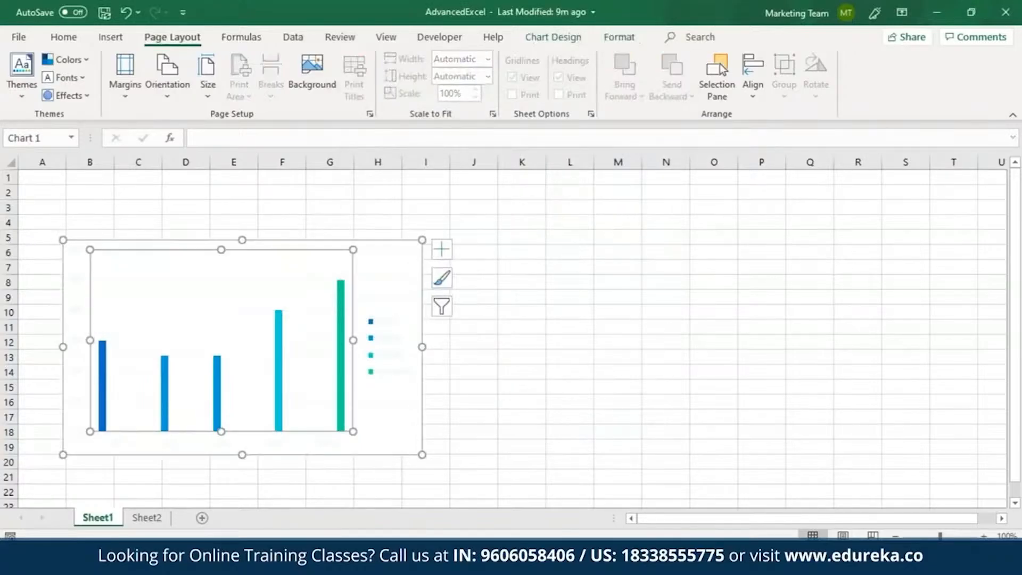
# Step: Deselect the chart and apply the Arial theme font set to the workbook
pyautogui.click(436, 372)
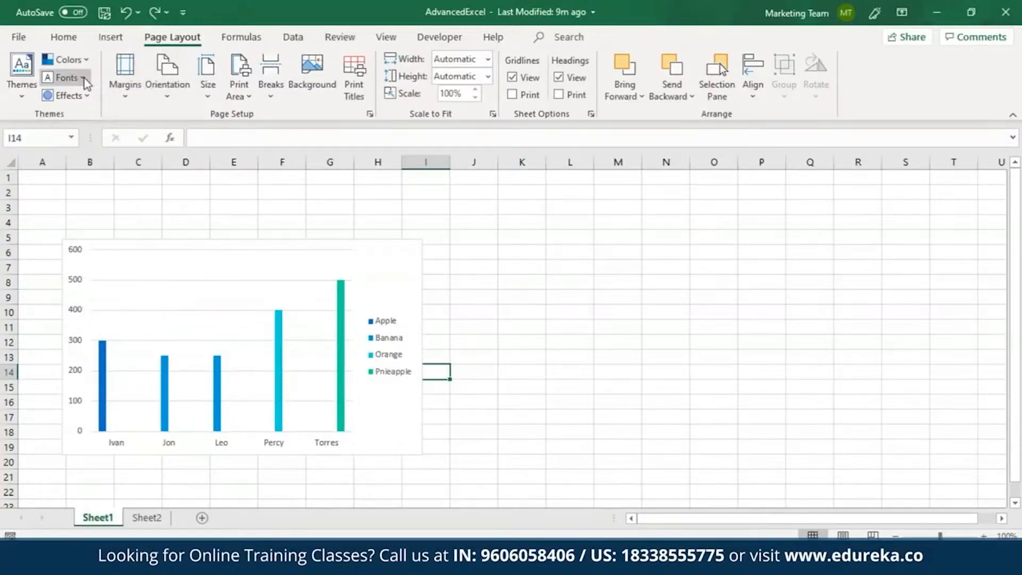
pyautogui.click(84, 78)
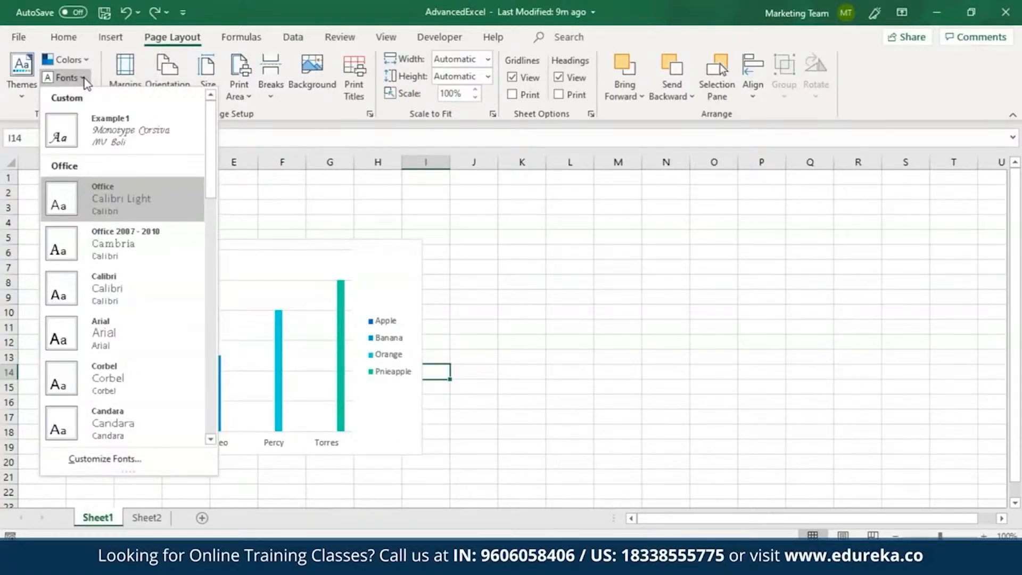
pyautogui.click(132, 340)
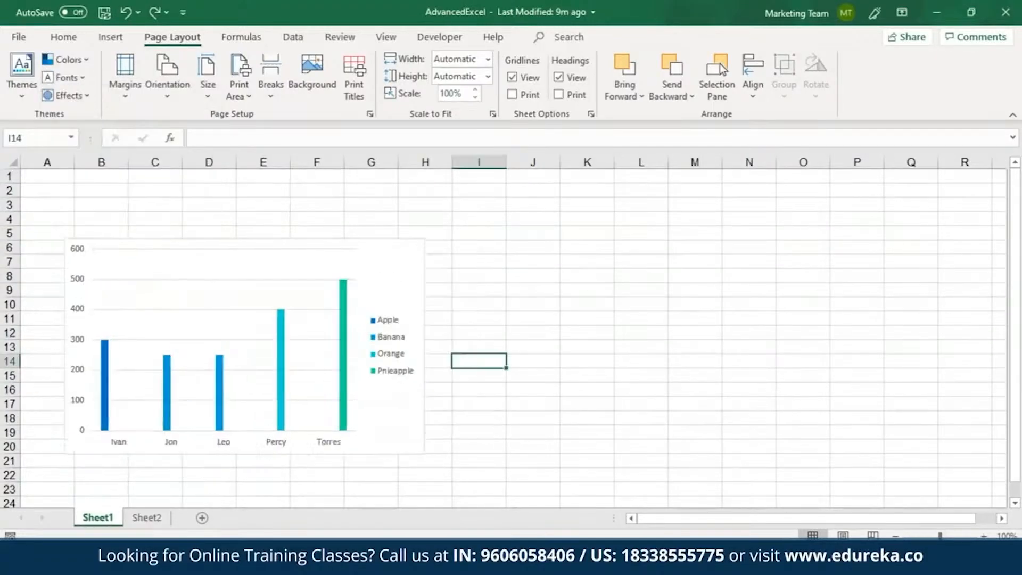
# Step: Start a new custom theme font set with Angsana New as heading font and Berlin Sans FB Demi as body font
pyautogui.click(84, 78)
pyautogui.click(130, 459)
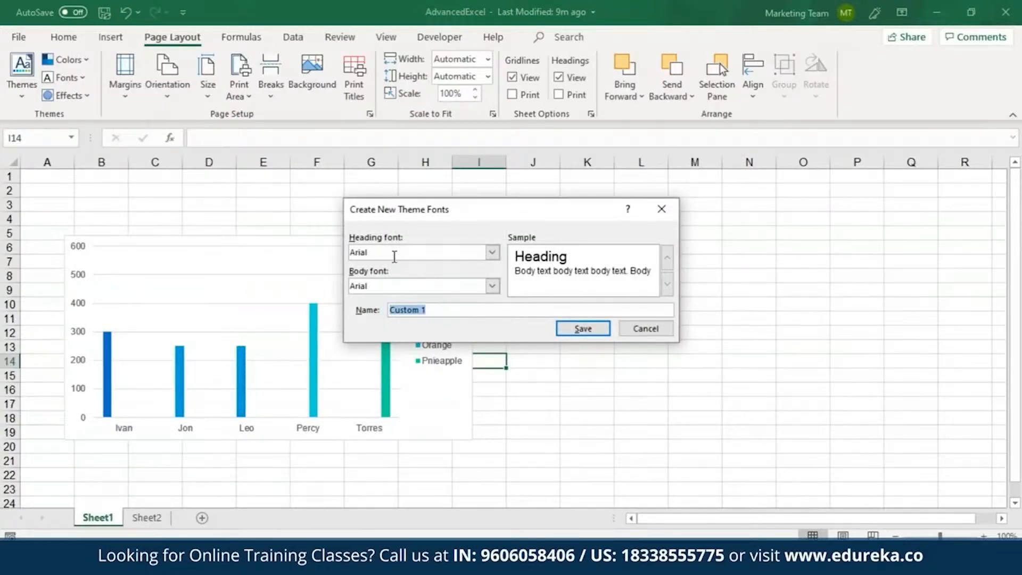
pyautogui.click(493, 253)
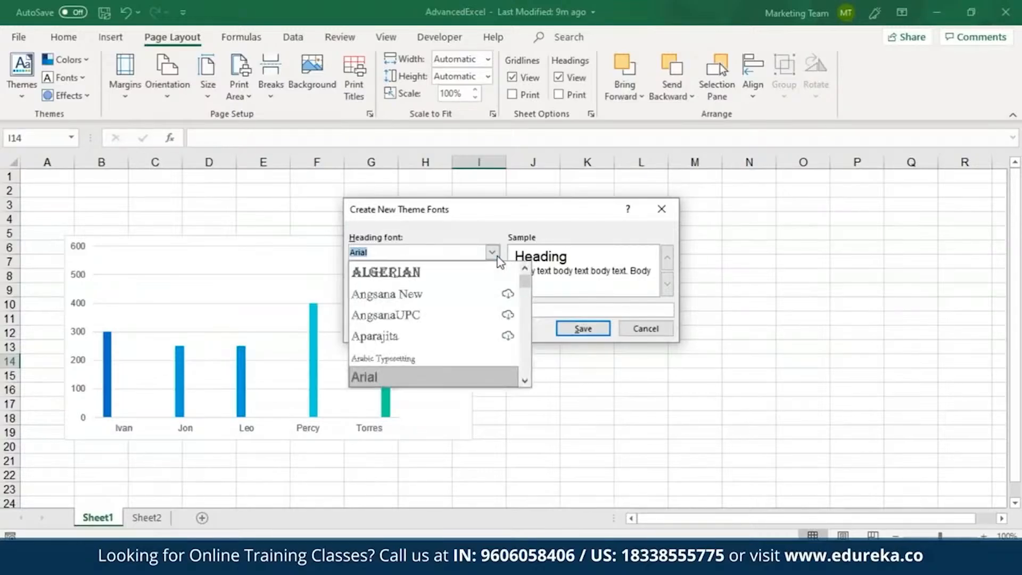
pyautogui.click(459, 297)
pyautogui.click(492, 285)
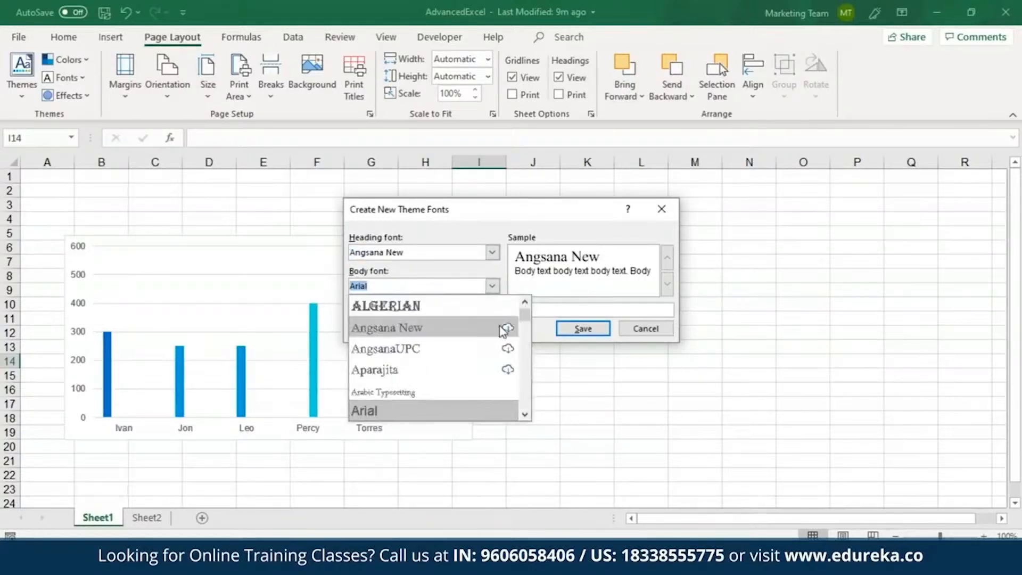
pyautogui.moveTo(524, 315); pyautogui.dragTo(527, 322)
pyautogui.click(486, 321)
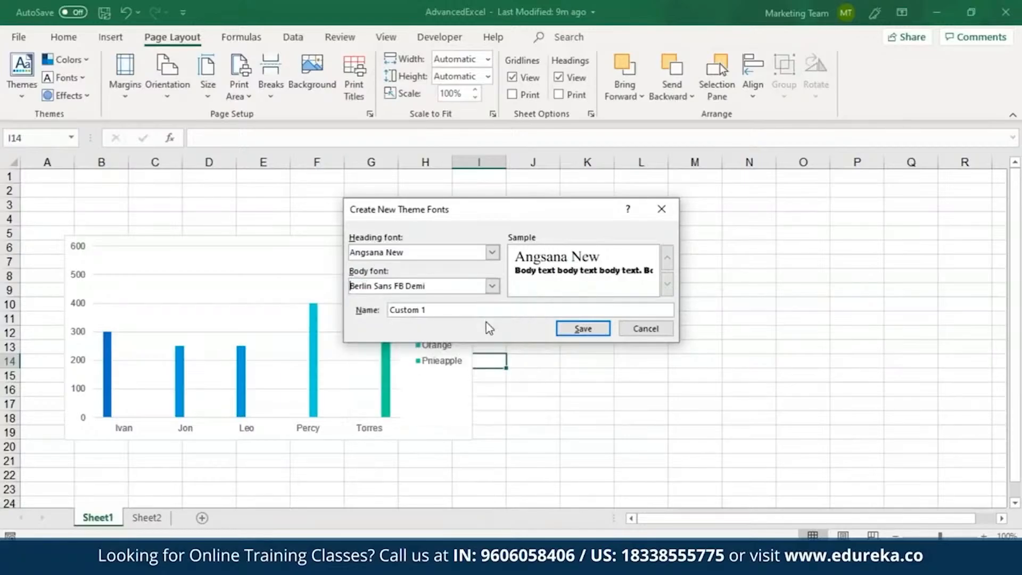
# Step: Name the custom theme font set fontstyle1 and save it
pyautogui.press('Tab')
pyautogui.press('BackSpace')
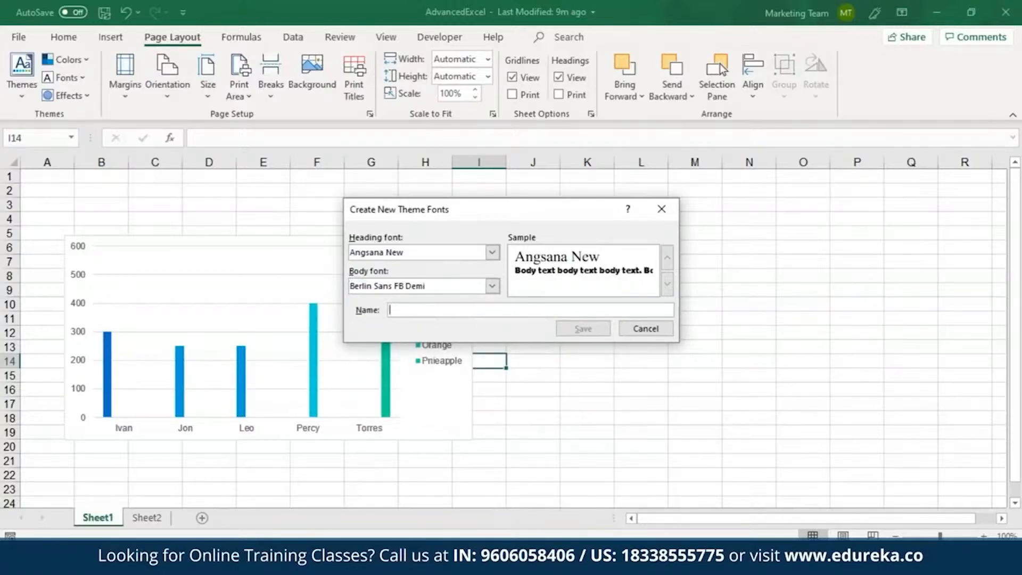
pyautogui.write('fonts')
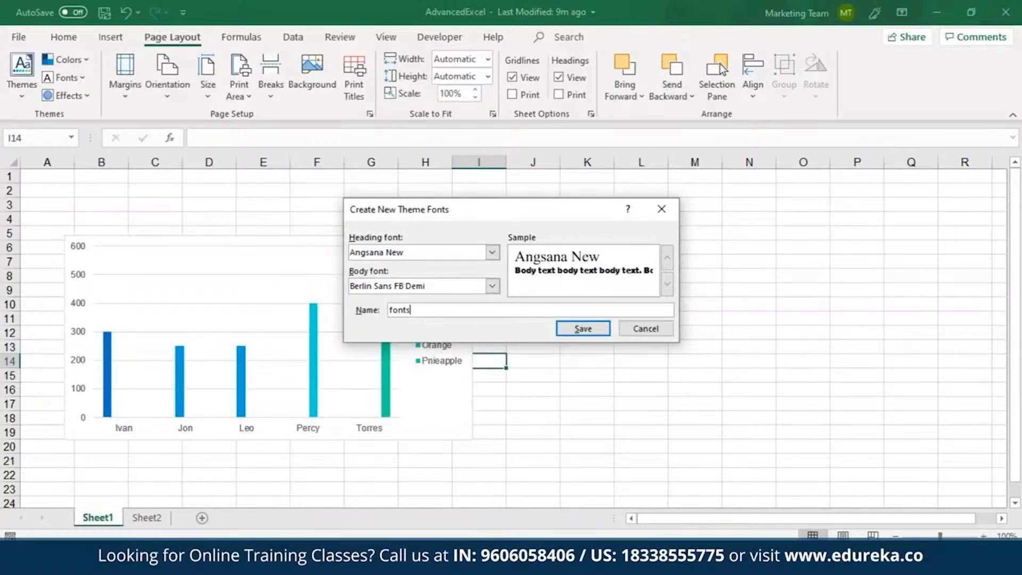
pyautogui.write('tyle1')
pyautogui.press('Return')
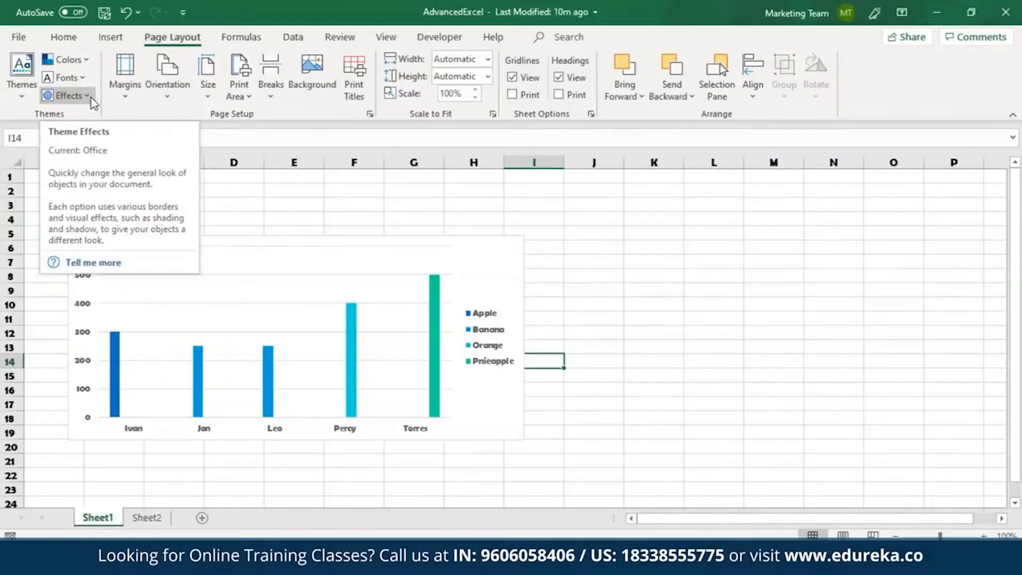
# Step: Apply the Office theme effects to the workbook
pyautogui.click(76, 97)
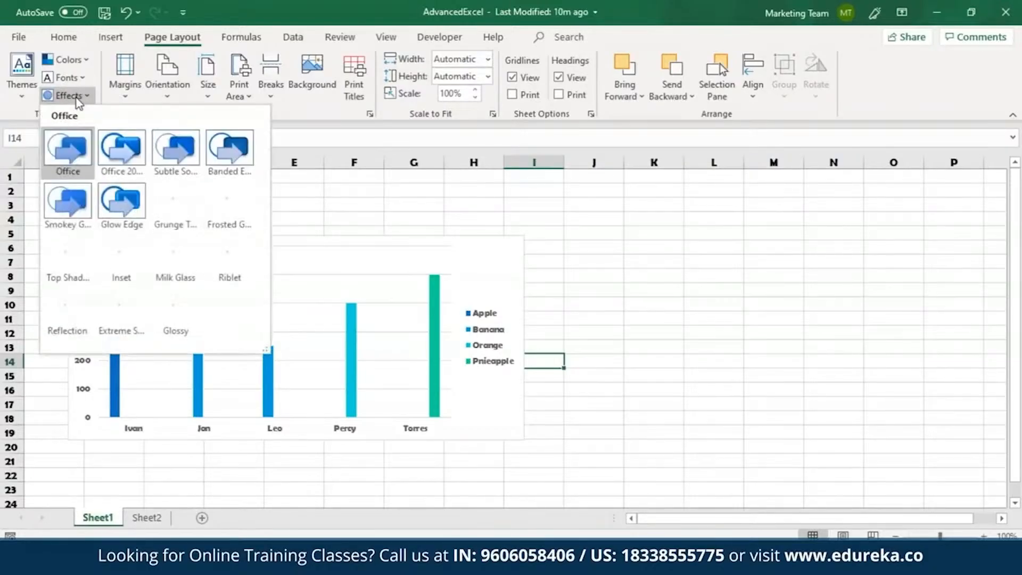
pyautogui.click(60, 134)
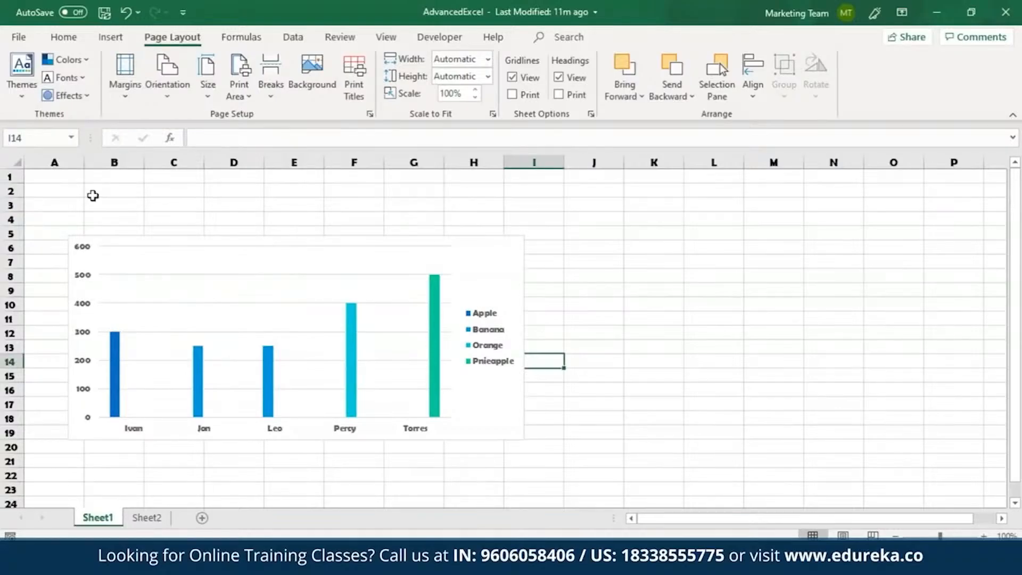
pyautogui.click(29, 82)
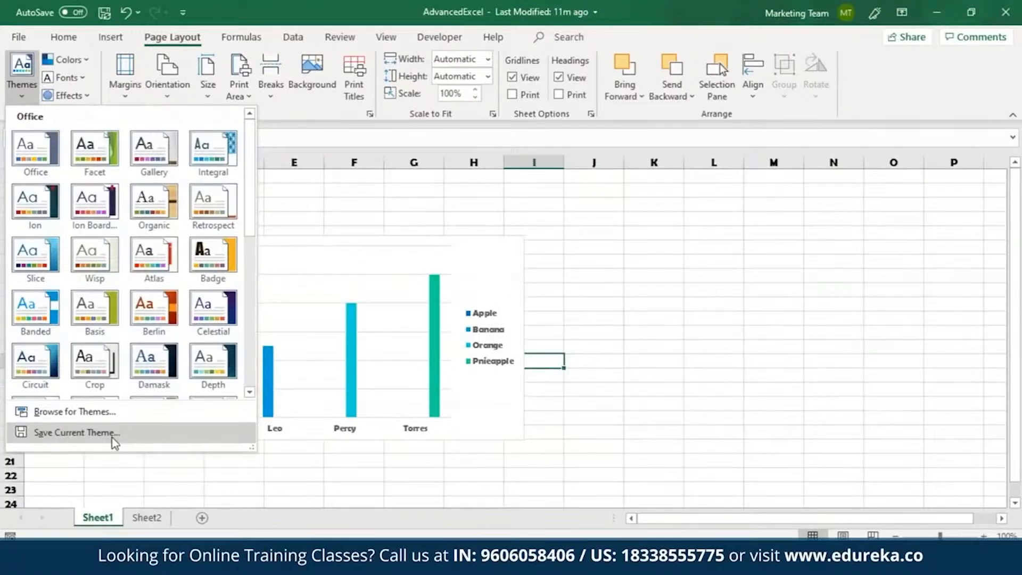
pyautogui.click(74, 432)
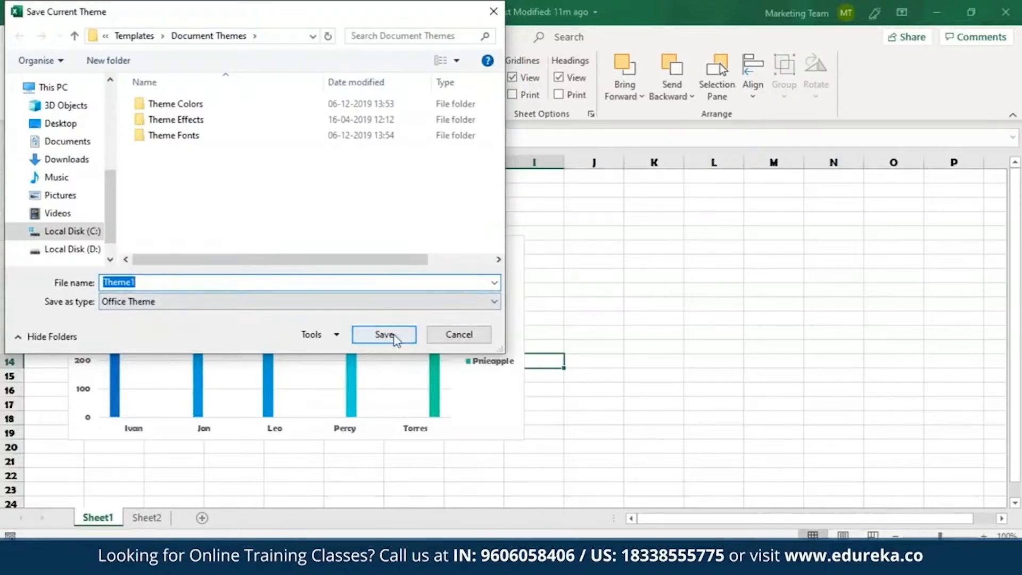
pyautogui.click(466, 339)
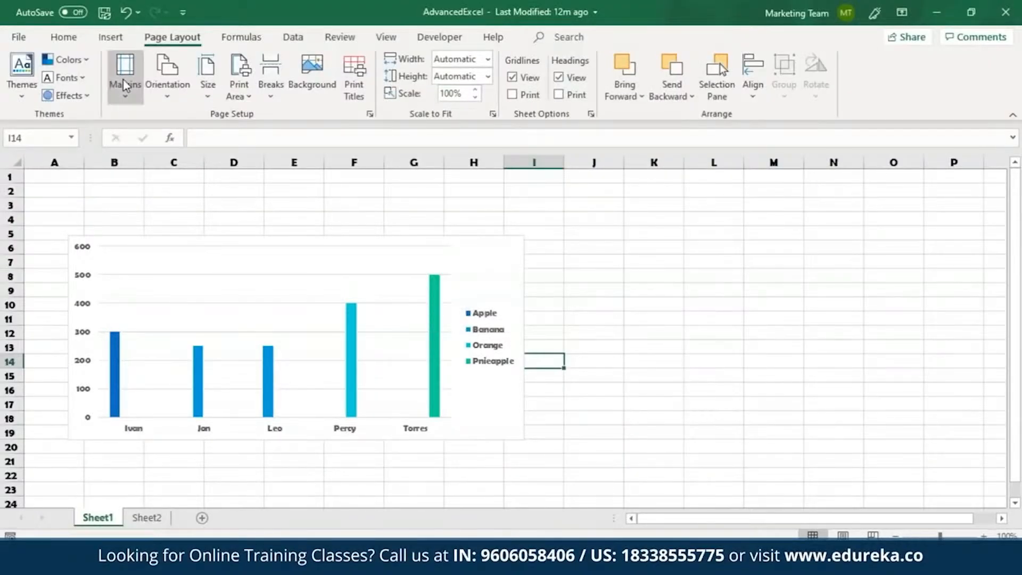
# Step: Create a new workbook from the Any year one-month calendar template
pyautogui.click(18, 38)
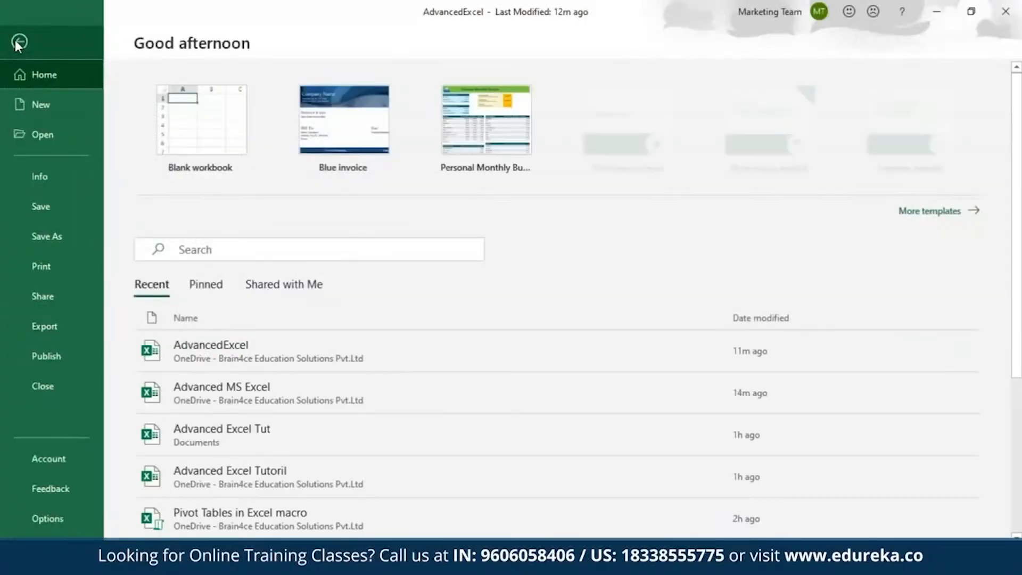
pyautogui.click(49, 103)
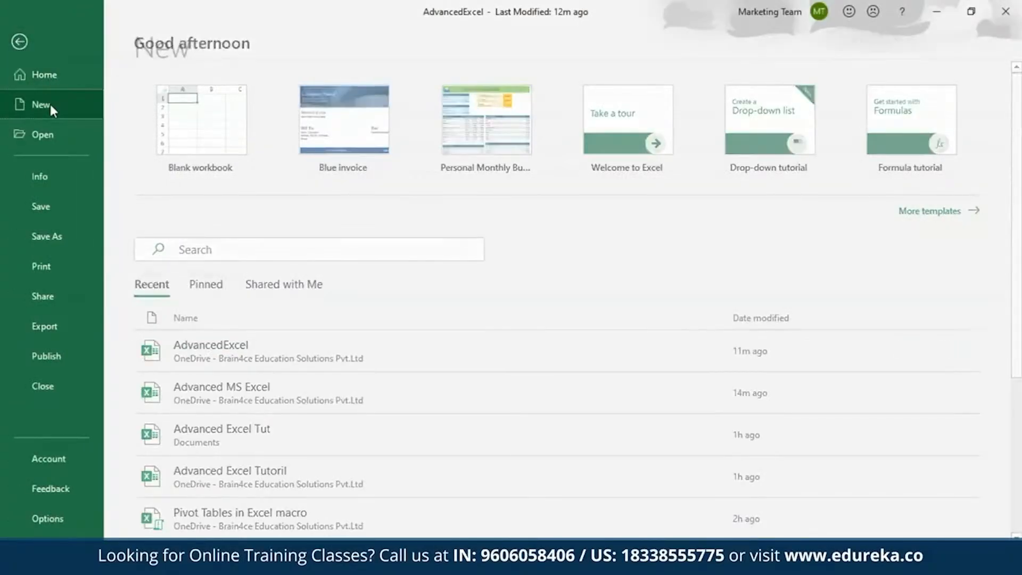
pyautogui.scroll(-8, 286, 234)
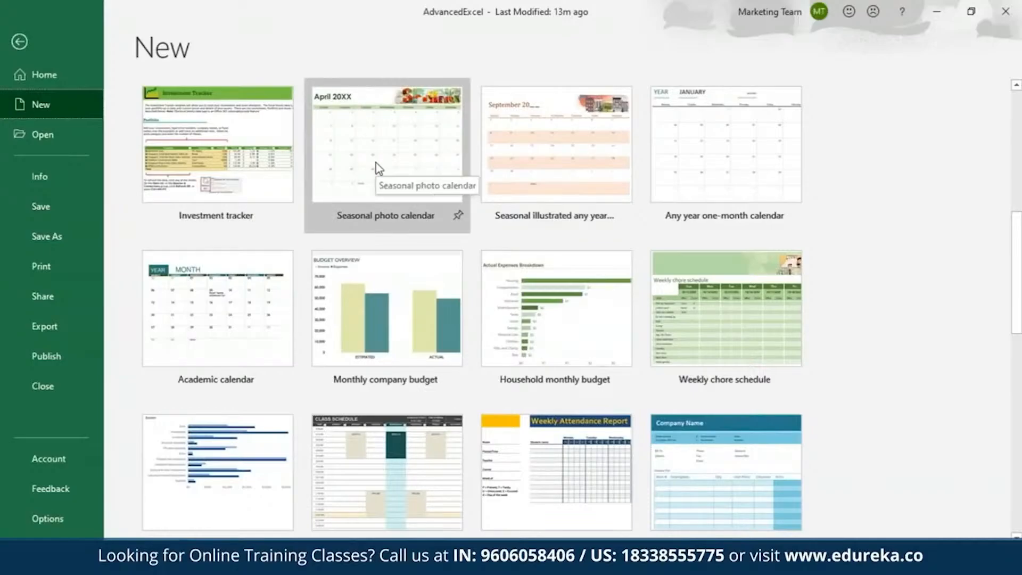
pyautogui.click(676, 141)
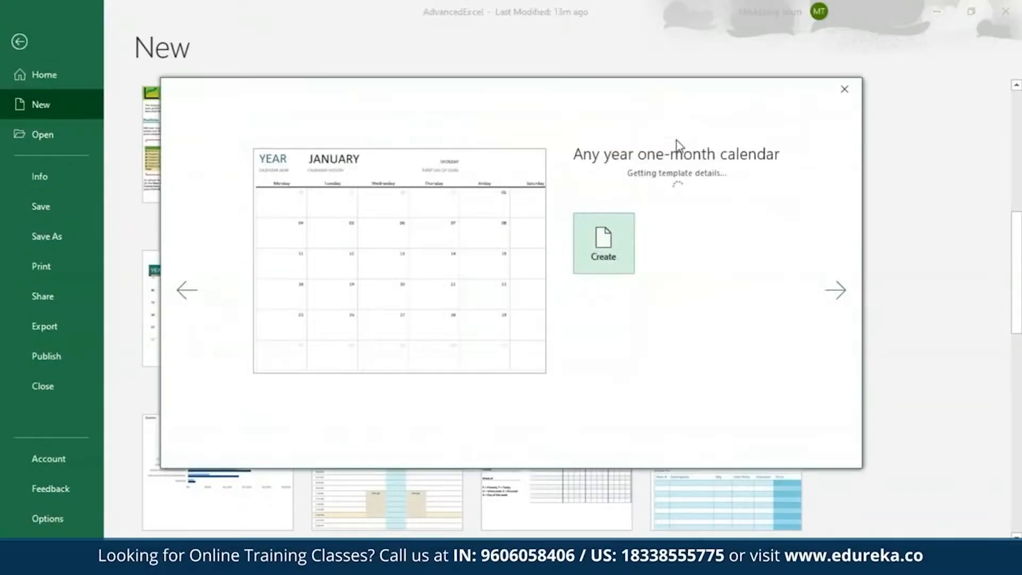
pyautogui.click(617, 312)
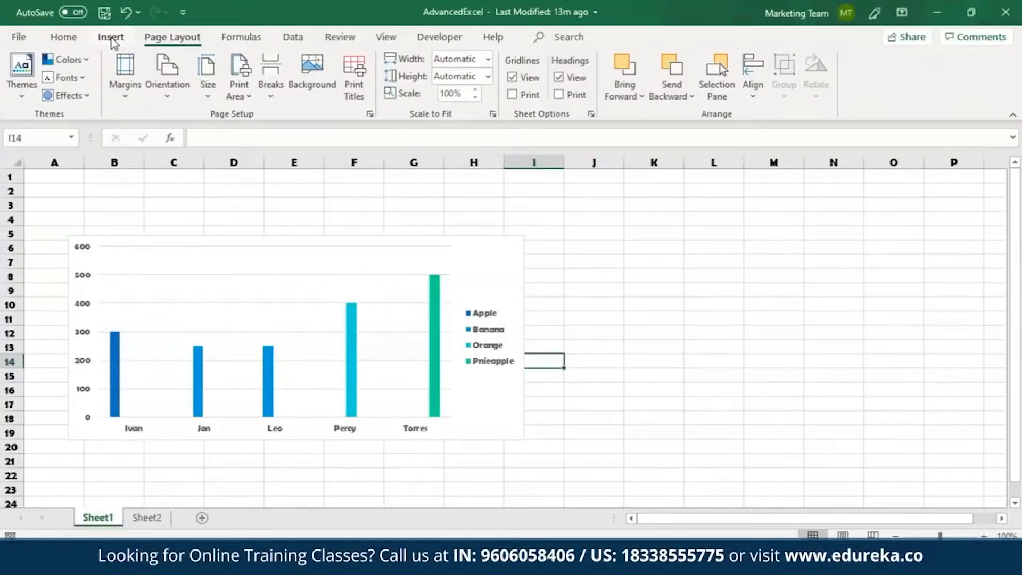
# Step: Insert a rectangle shape about 5.08 cm wide and 2.54 cm high beside the chart on Sheet1
pyautogui.click(113, 39)
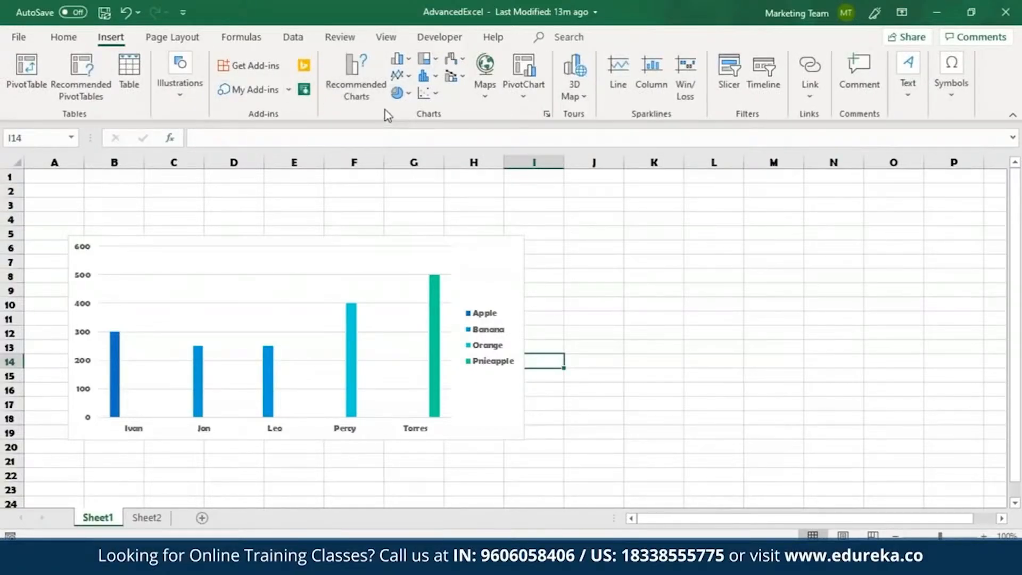
pyautogui.click(178, 76)
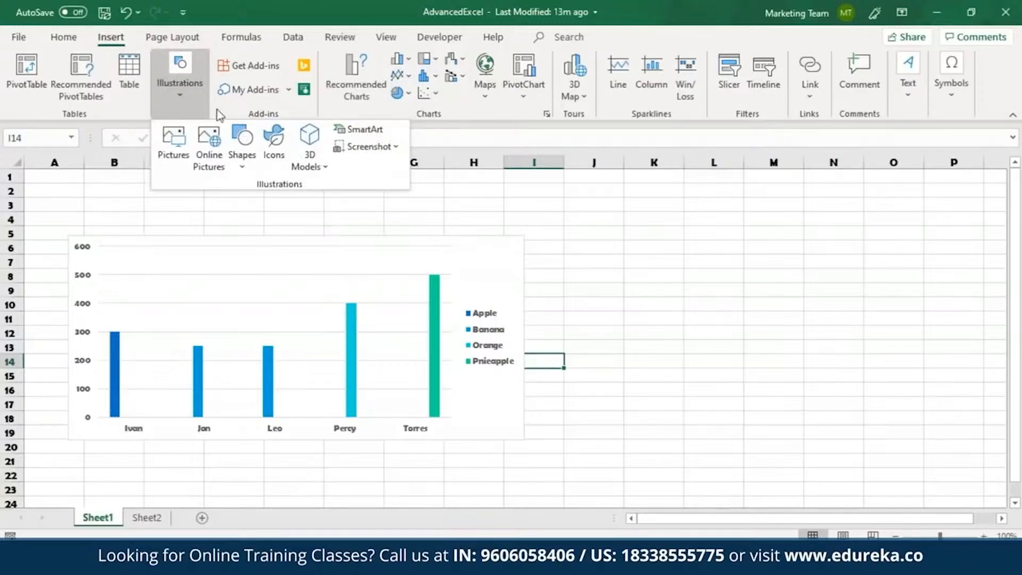
pyautogui.click(230, 155)
pyautogui.click(280, 205)
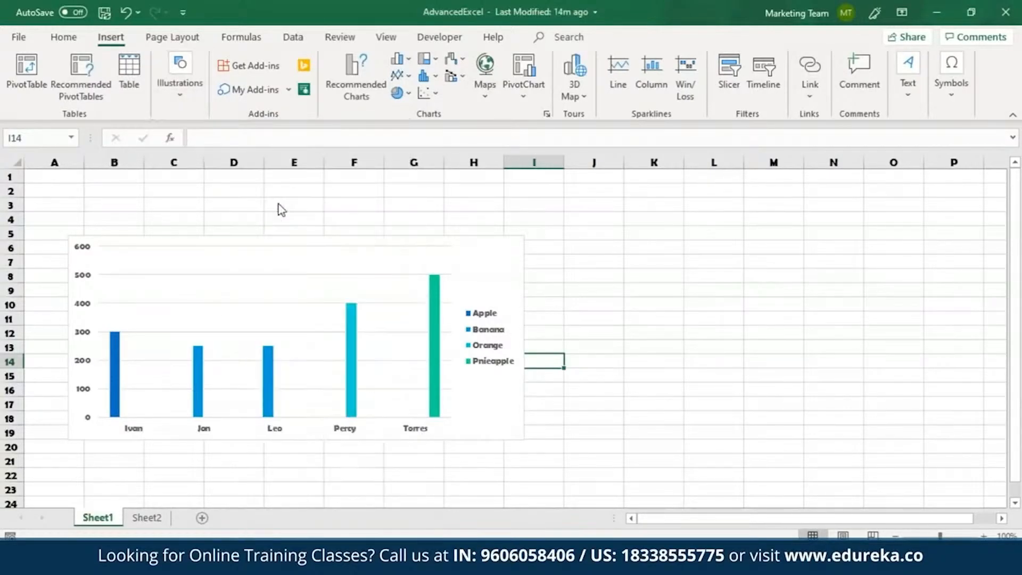
pyautogui.moveTo(628, 228); pyautogui.dragTo(773, 299)
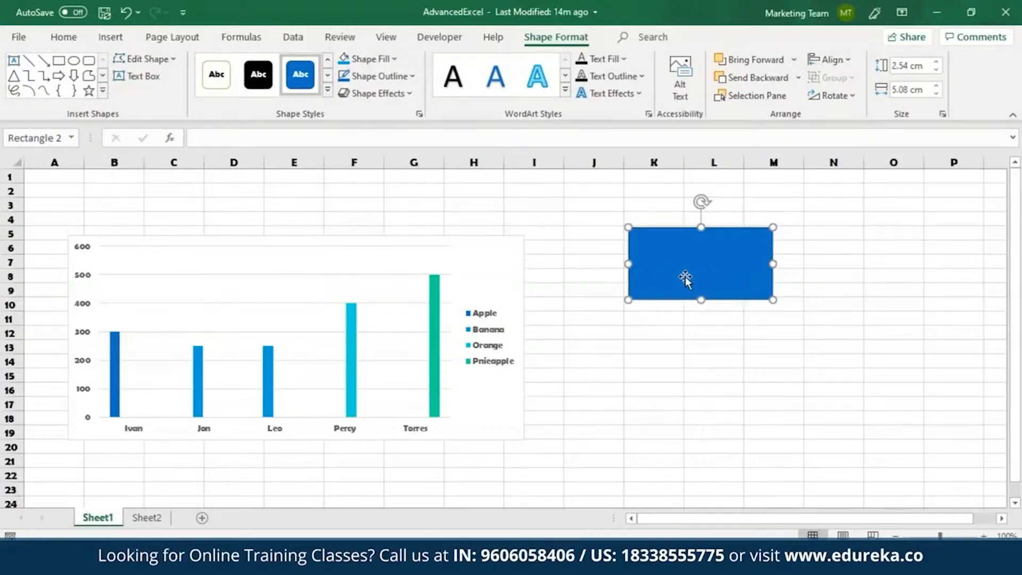
# Step: Fill the rectangle with a light blue theme colour and remove its outline
pyautogui.click(394, 59)
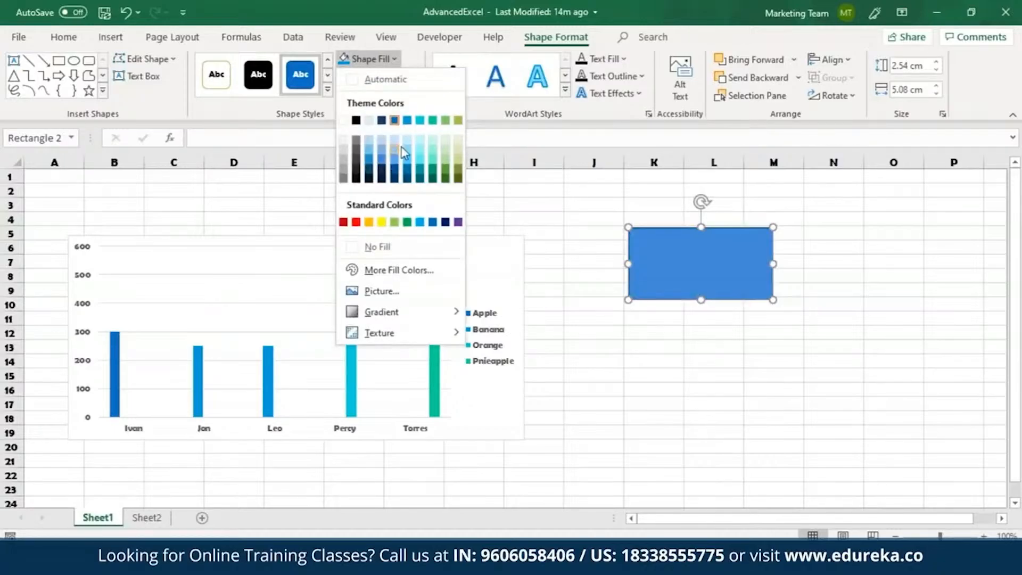
pyautogui.click(404, 148)
pyautogui.click(400, 76)
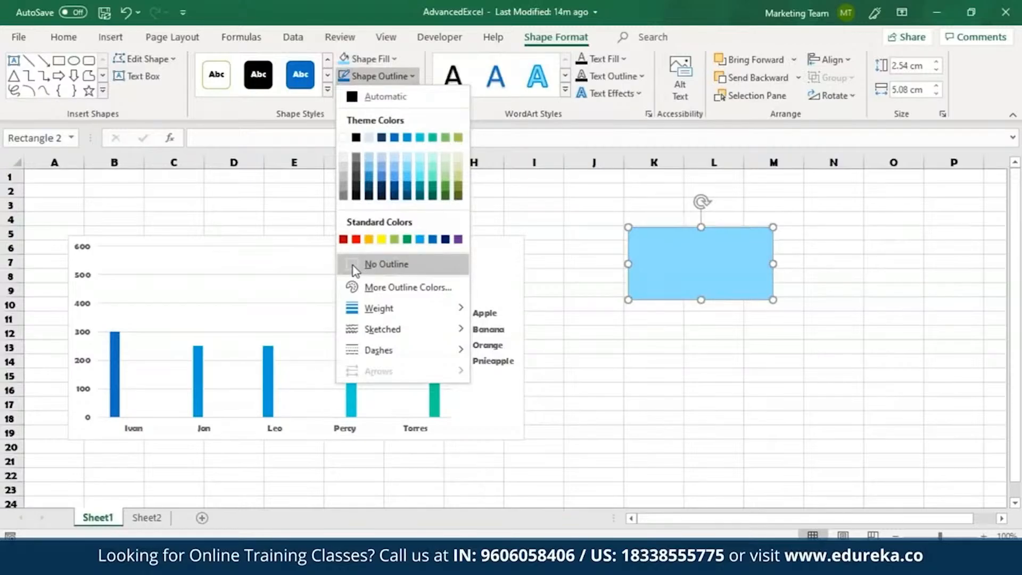
pyautogui.click(355, 267)
# Step: Apply the third reflection variation of the first row to the rectangle and deselect it
pyautogui.click(394, 94)
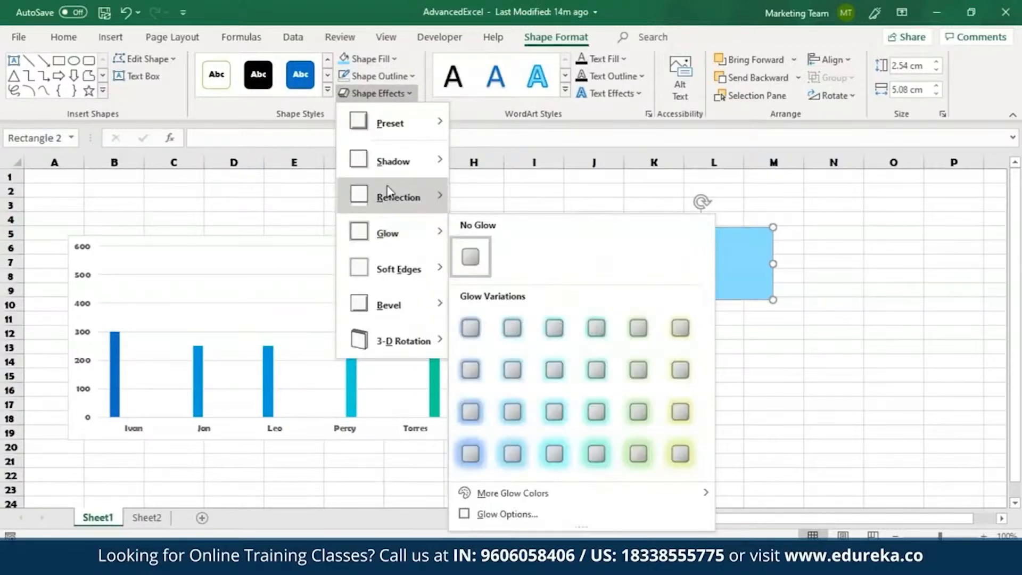
pyautogui.moveTo(389, 193)
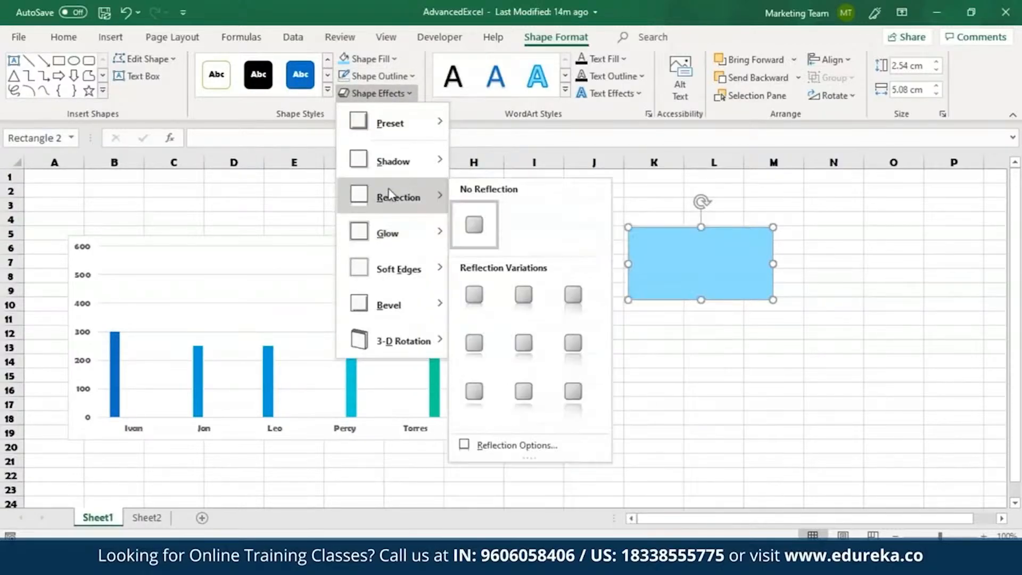
pyautogui.click(573, 295)
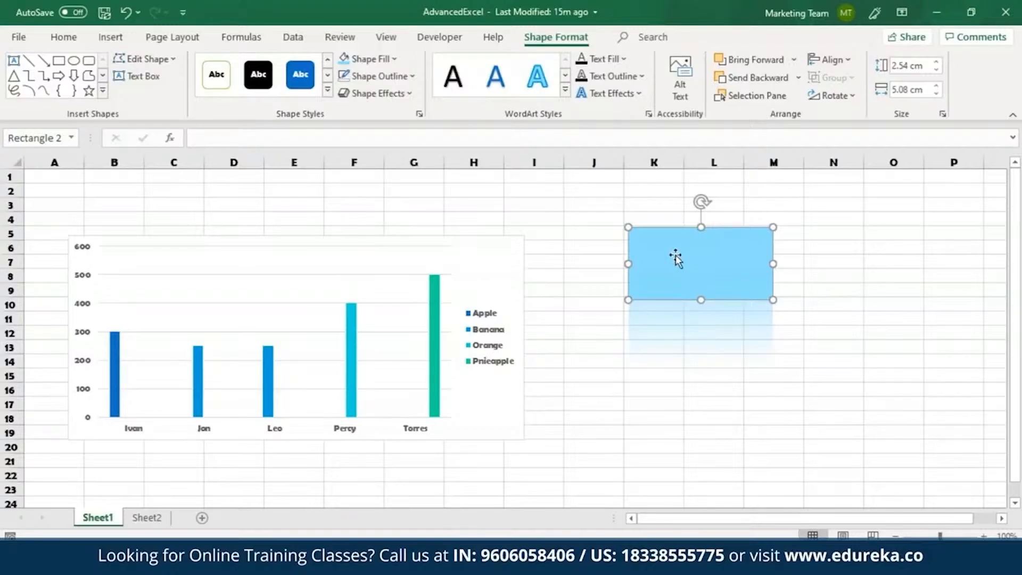
pyautogui.click(593, 332)
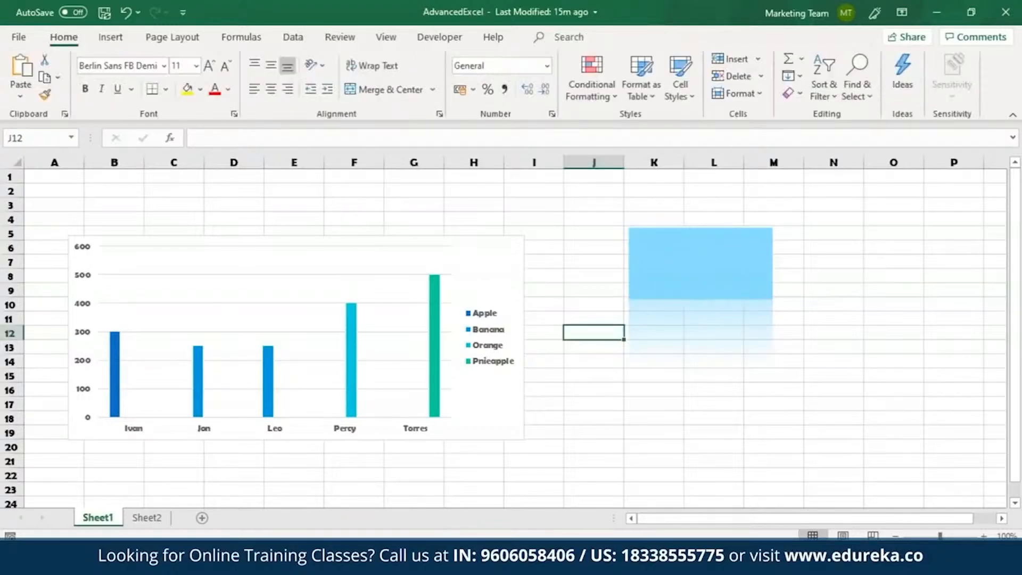
# Step: Review the sheet, margin and header/footer options in the Page Setup dialog
pyautogui.click(110, 37)
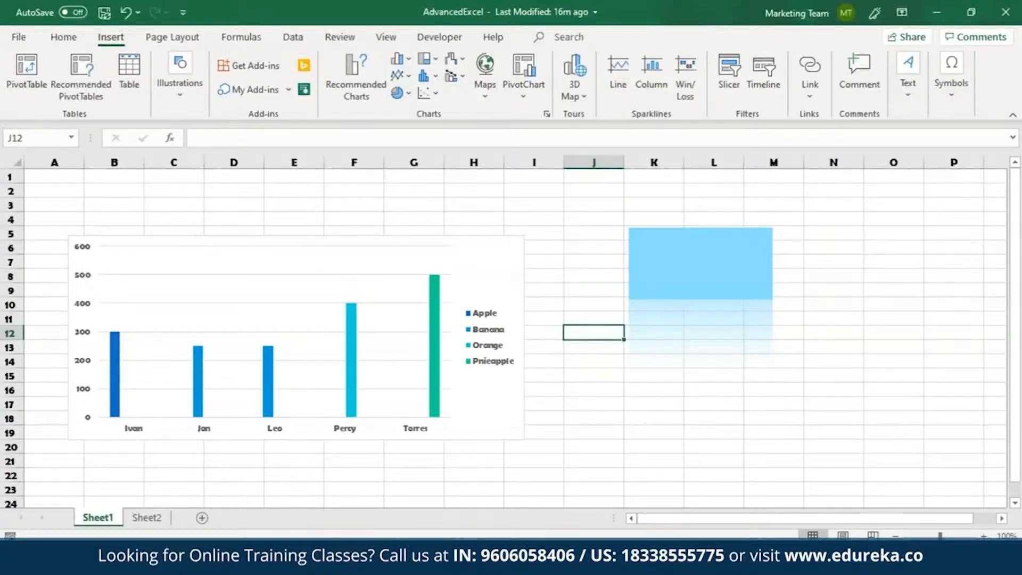
pyautogui.click(172, 38)
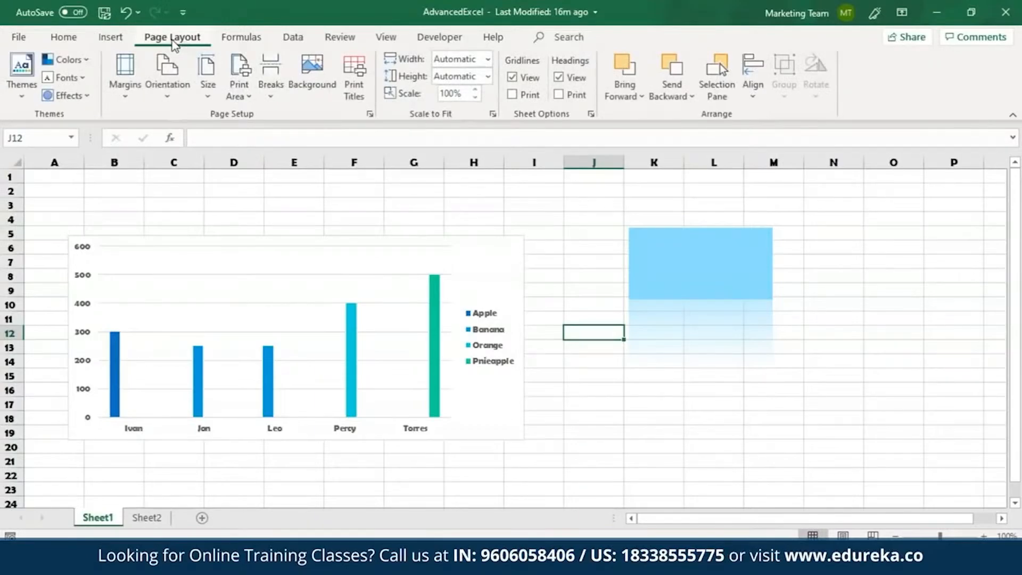
pyautogui.click(370, 114)
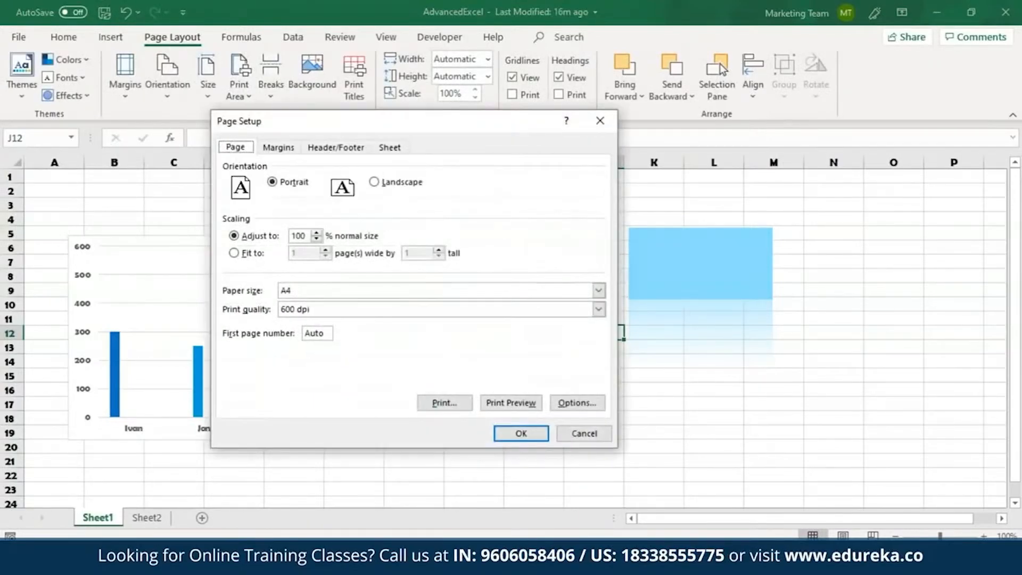
pyautogui.click(397, 150)
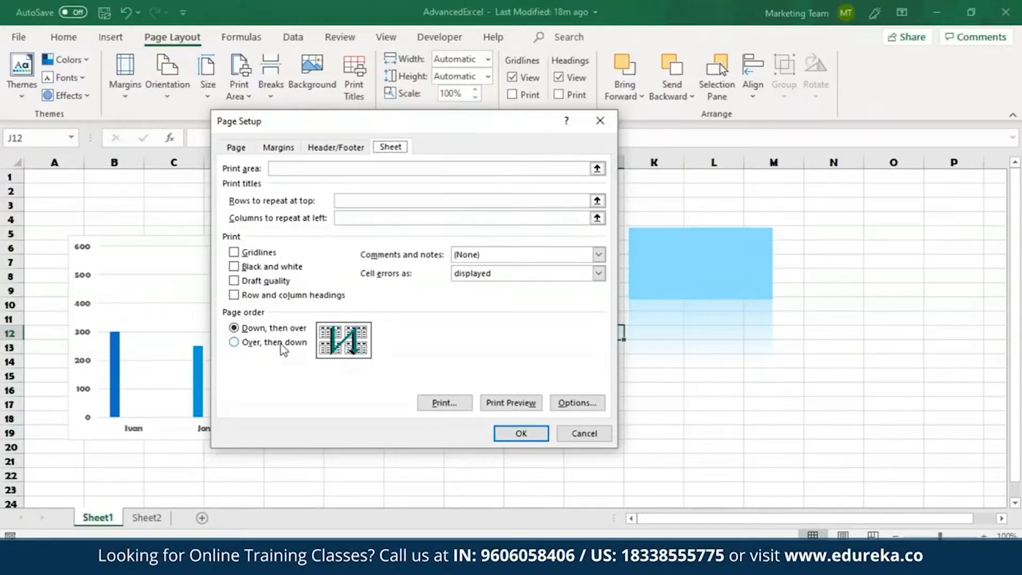
pyautogui.click(277, 147)
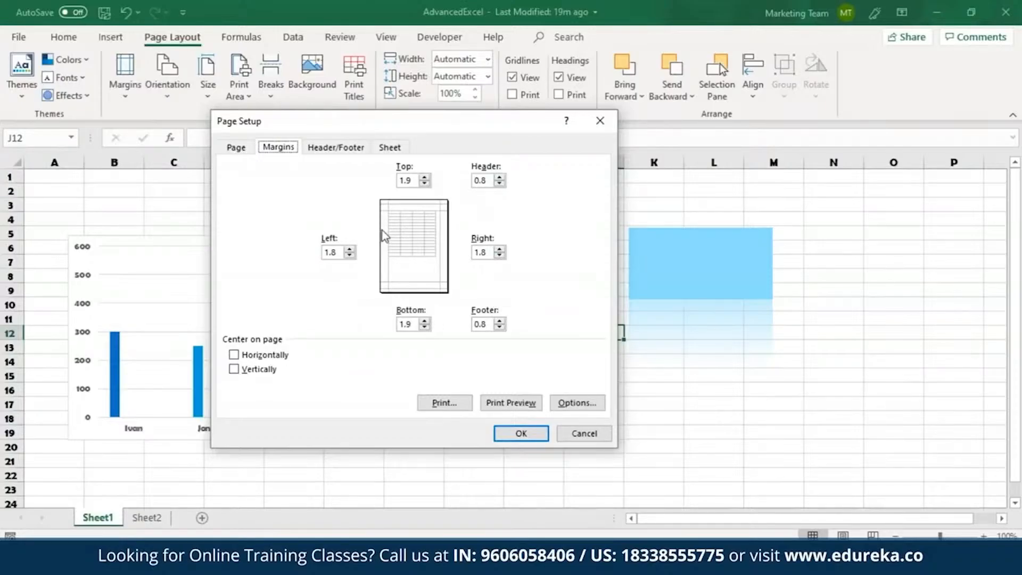
pyautogui.click(326, 154)
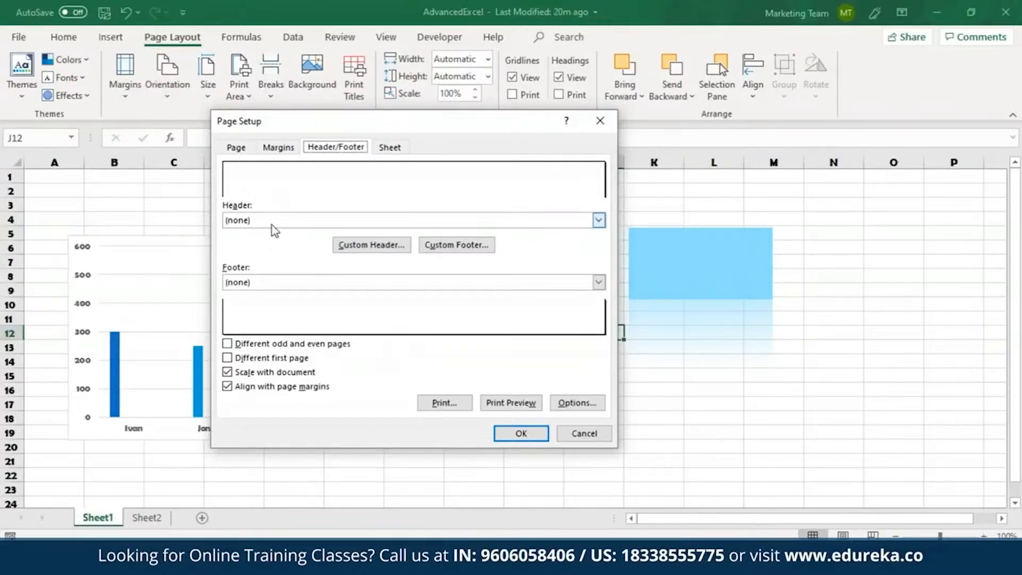
# Step: Preview the printed sheet, examine the page orientation choices, and return to the workbook
pyautogui.click(513, 400)
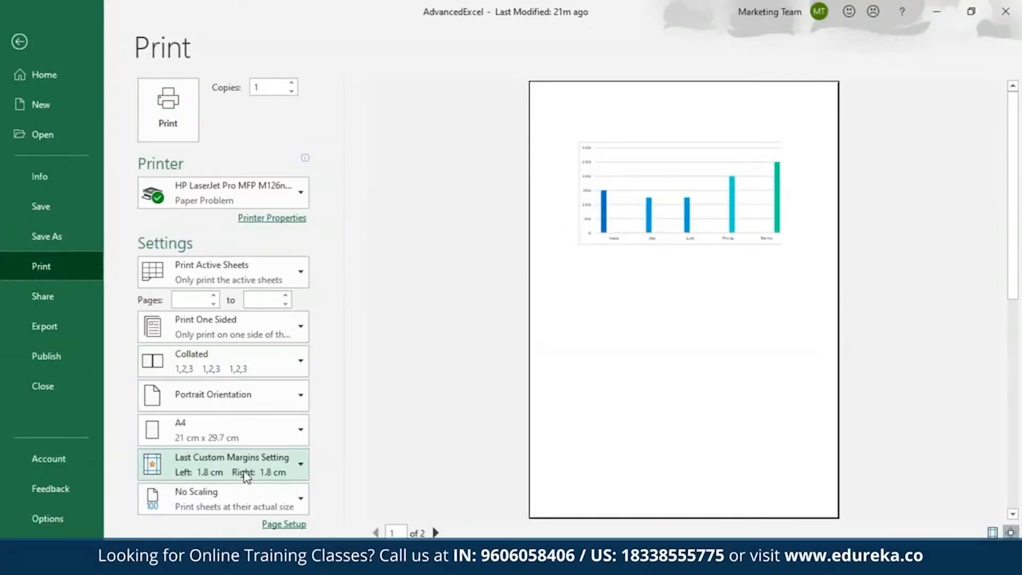
pyautogui.click(273, 386)
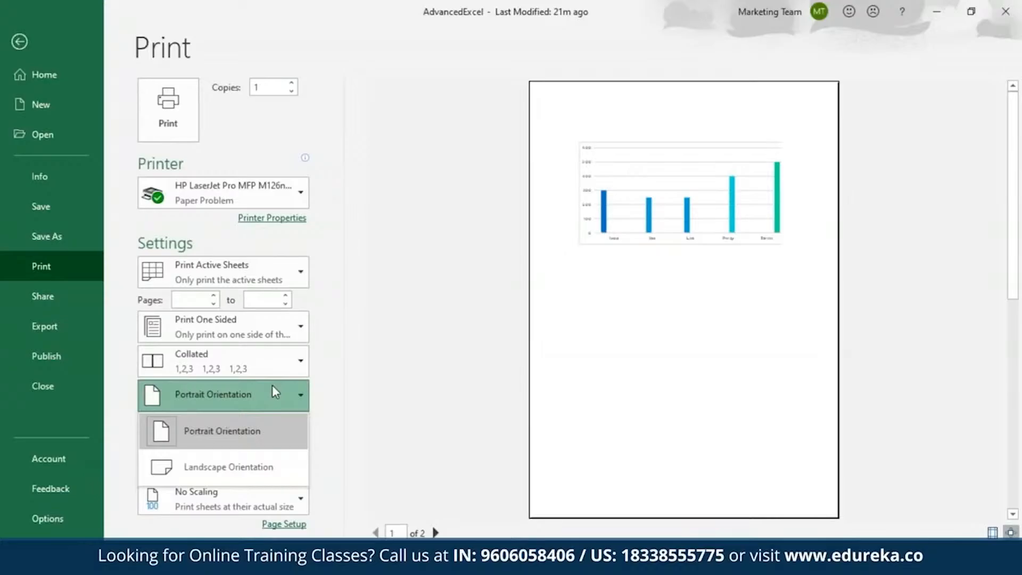
pyautogui.click(20, 41)
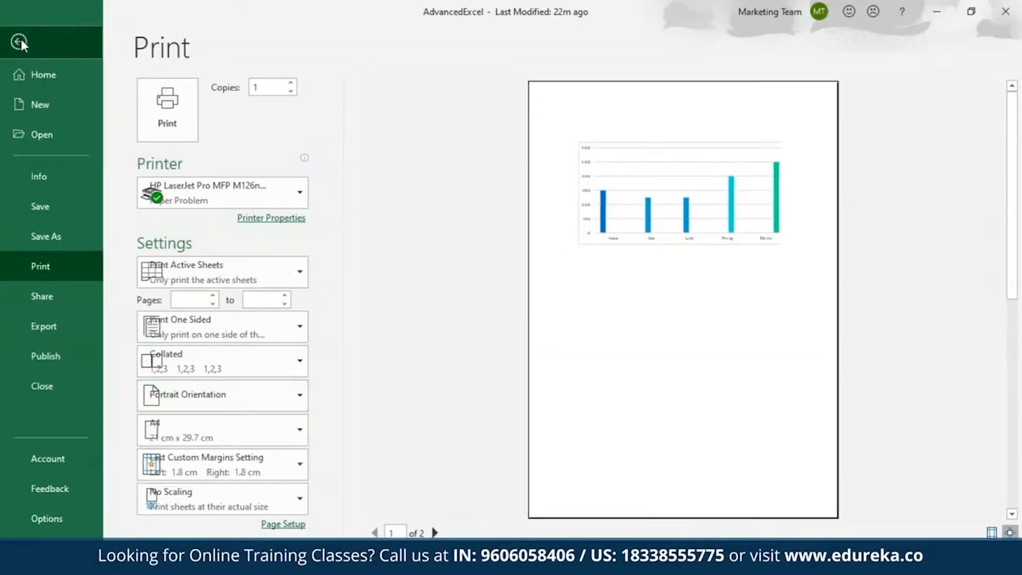
pyautogui.click(20, 41)
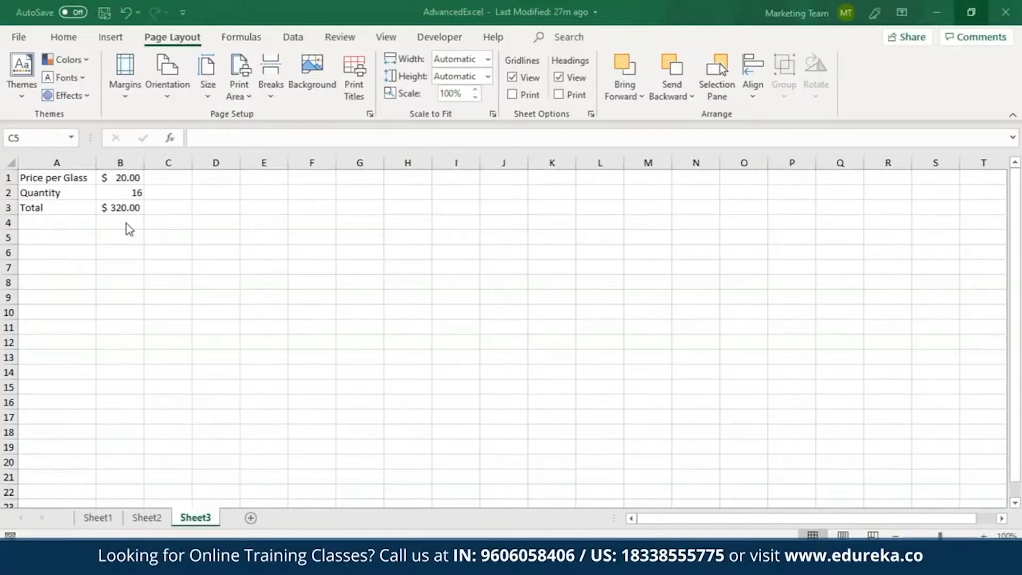
# Step: Check the Total formula in B3 on Sheet3 and link cell C5 to it with =B3
pyautogui.click(122, 208)
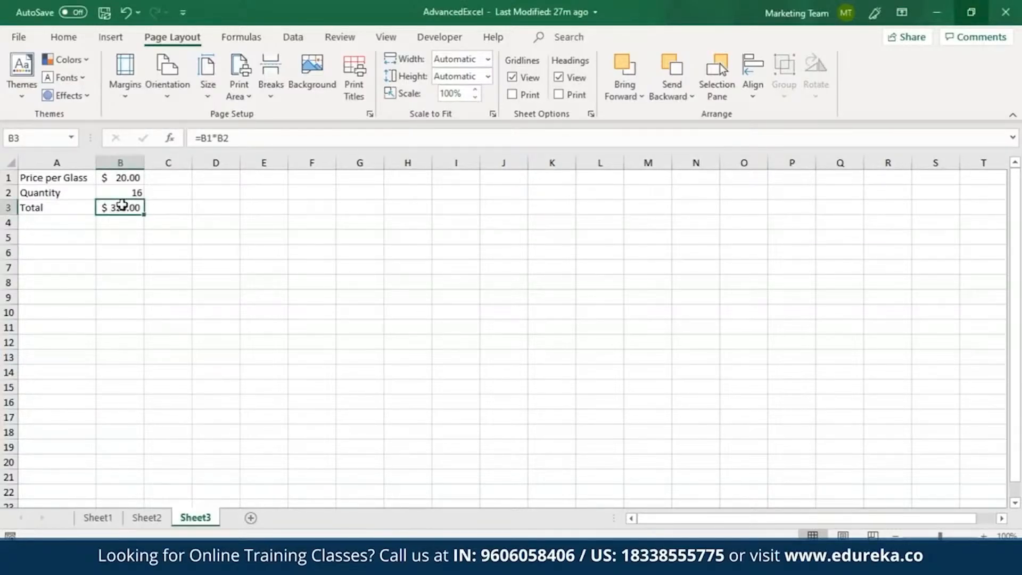
pyautogui.click(167, 241)
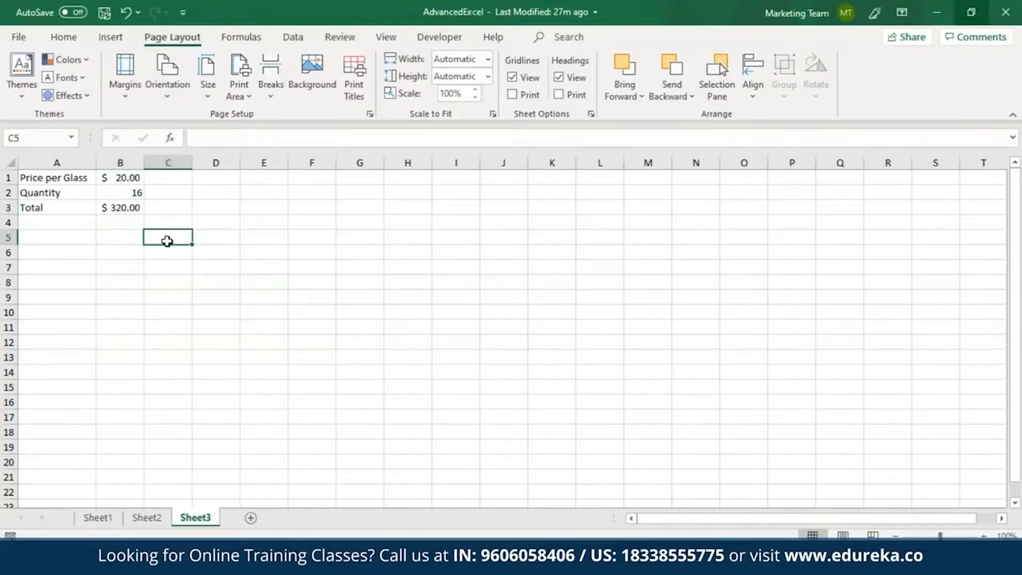
pyautogui.write('=')
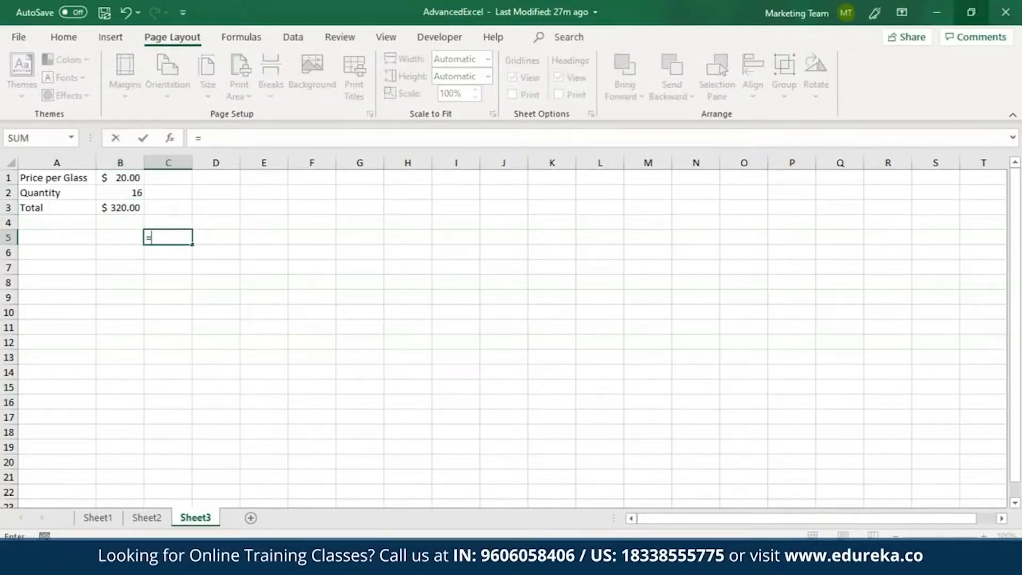
pyautogui.click(138, 208)
pyautogui.press('Return')
pyautogui.click(165, 237)
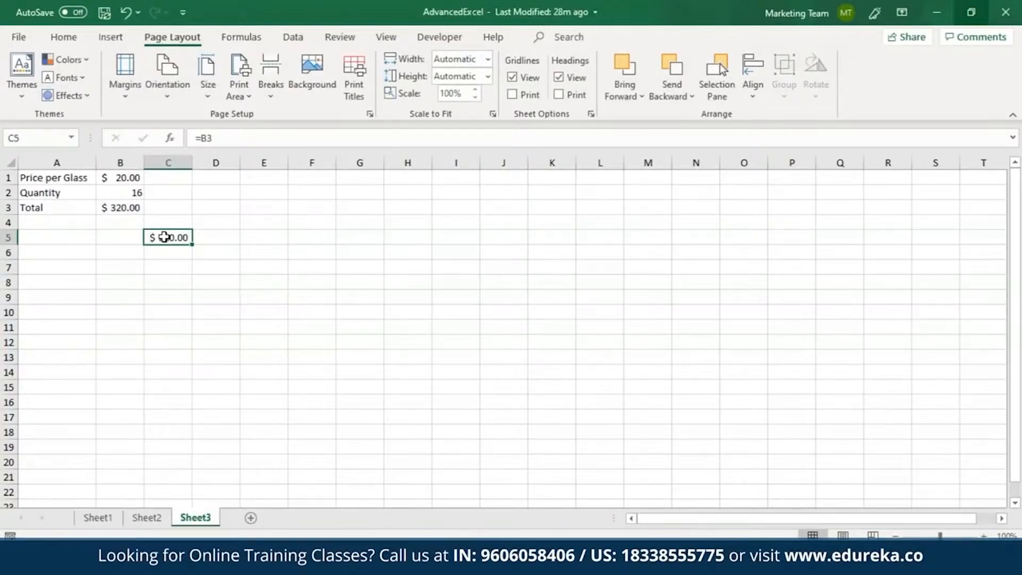
# Step: Enter the quantities 16 in cell B6 and 17 in cell B7
pyautogui.click(133, 257)
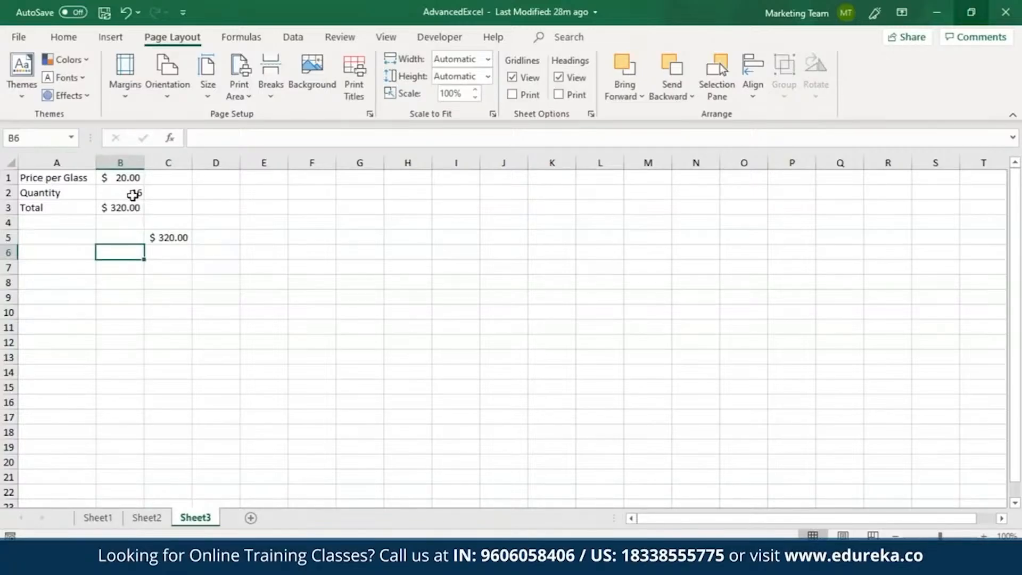
pyautogui.press('F2')
pyautogui.write('16')
pyautogui.press('Return')
pyautogui.write('17')
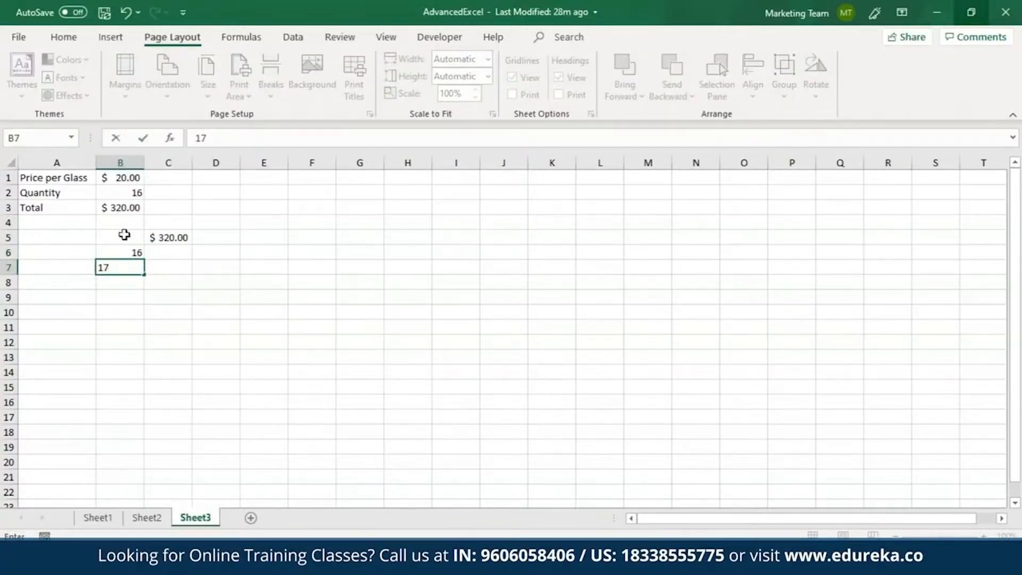
pyautogui.press('F2')
pyautogui.press('Return')
# Step: Extend the quantity in B7 down to B11 as a fill series
pyautogui.click(139, 267)
pyautogui.moveTo(143, 275); pyautogui.dragTo(146, 340)
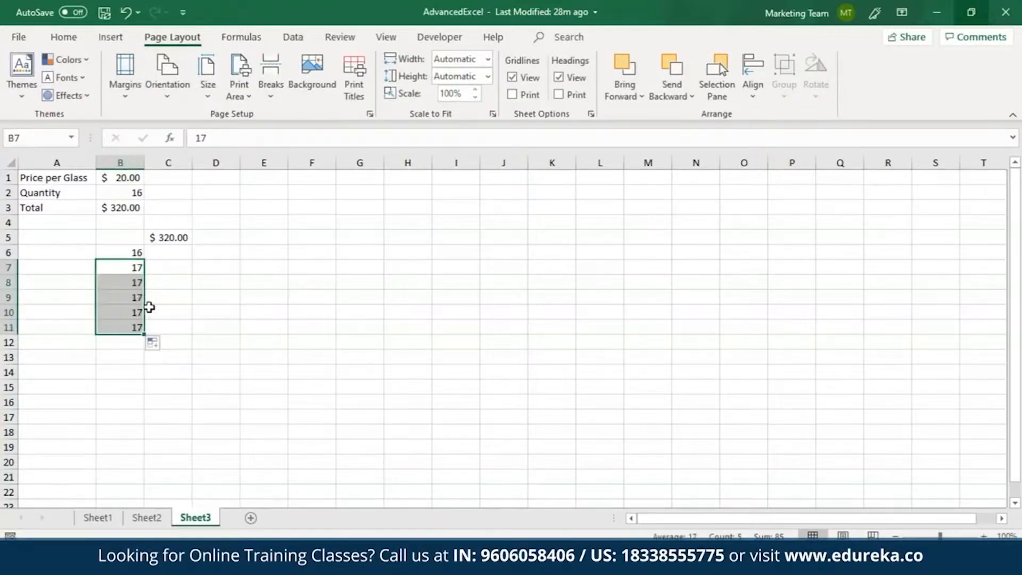
pyautogui.click(155, 346)
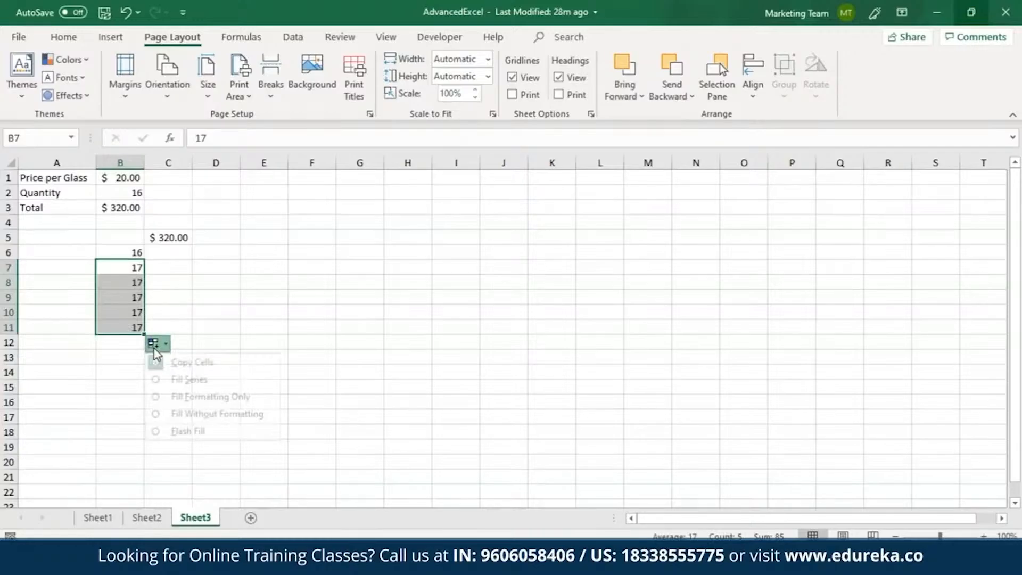
pyautogui.click(163, 379)
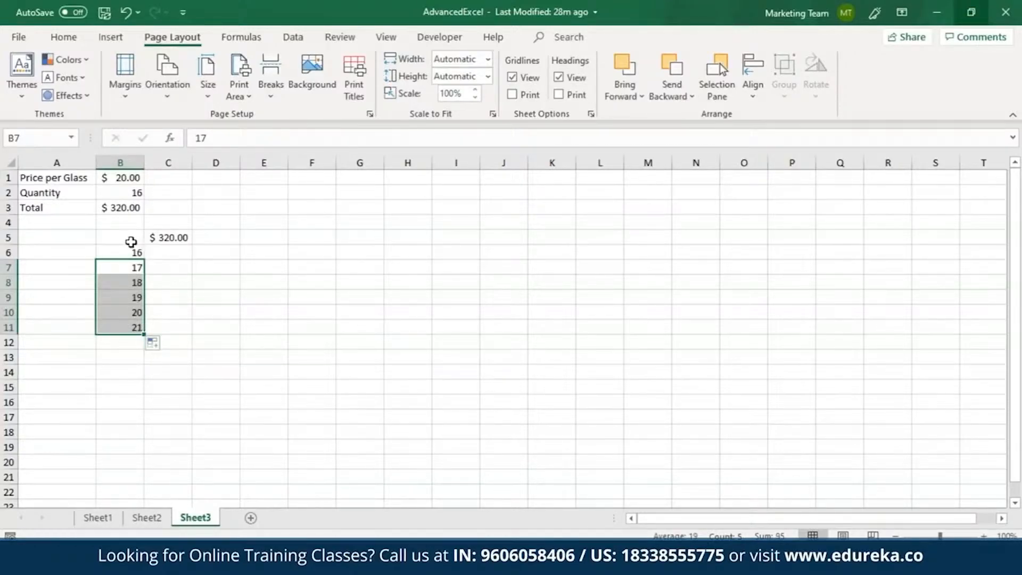
# Step: Create a one-variable What-If data table over B5:C11 with $B$2 as the column input cell
pyautogui.moveTo(130, 237); pyautogui.dragTo(182, 326)
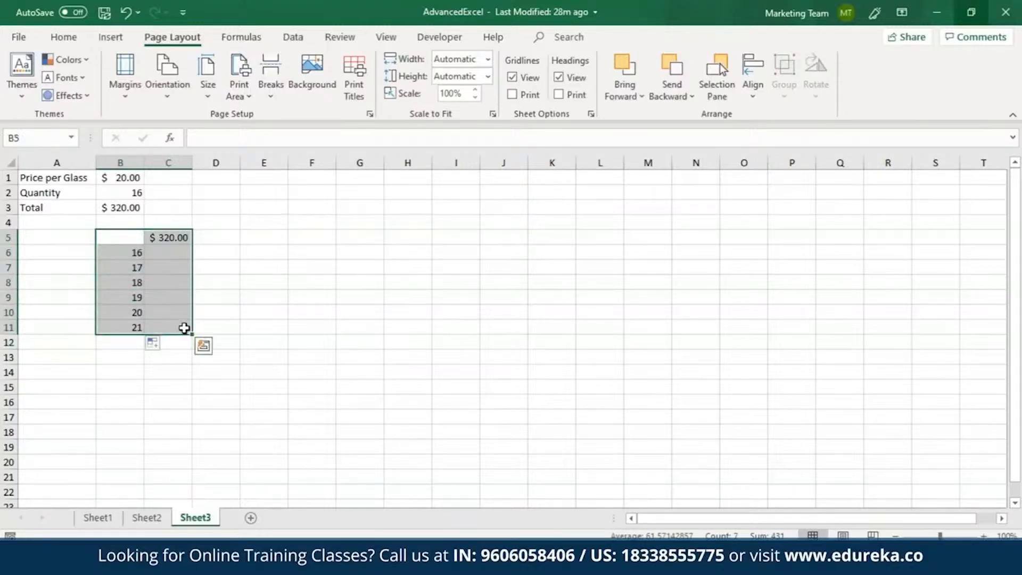
pyautogui.click(292, 37)
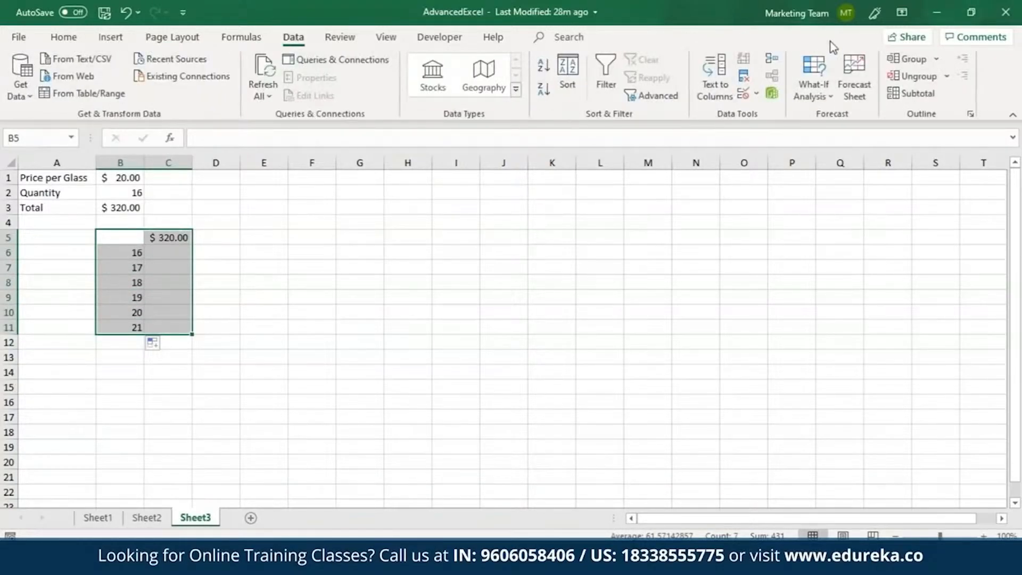
pyautogui.click(818, 85)
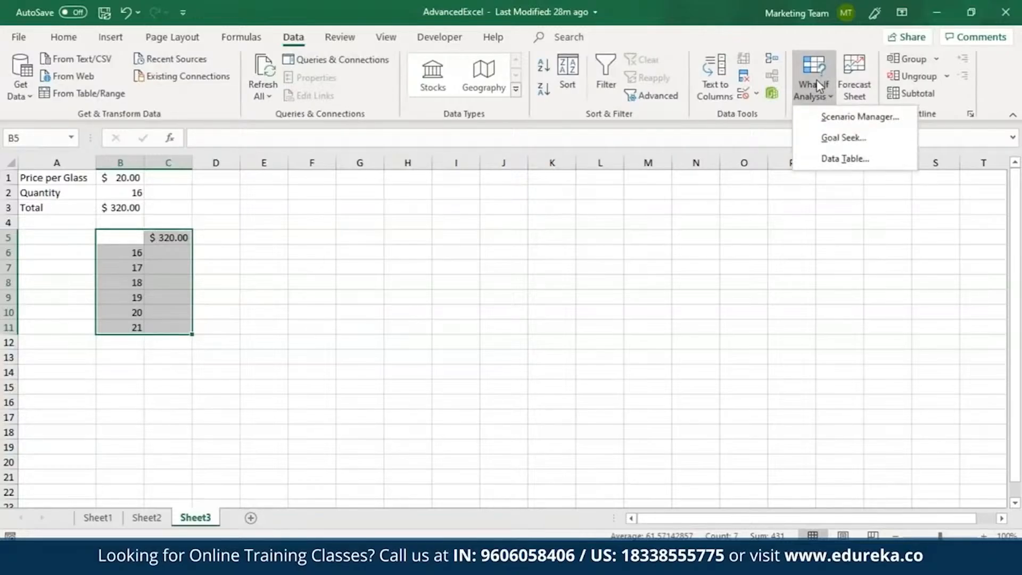
pyautogui.click(845, 160)
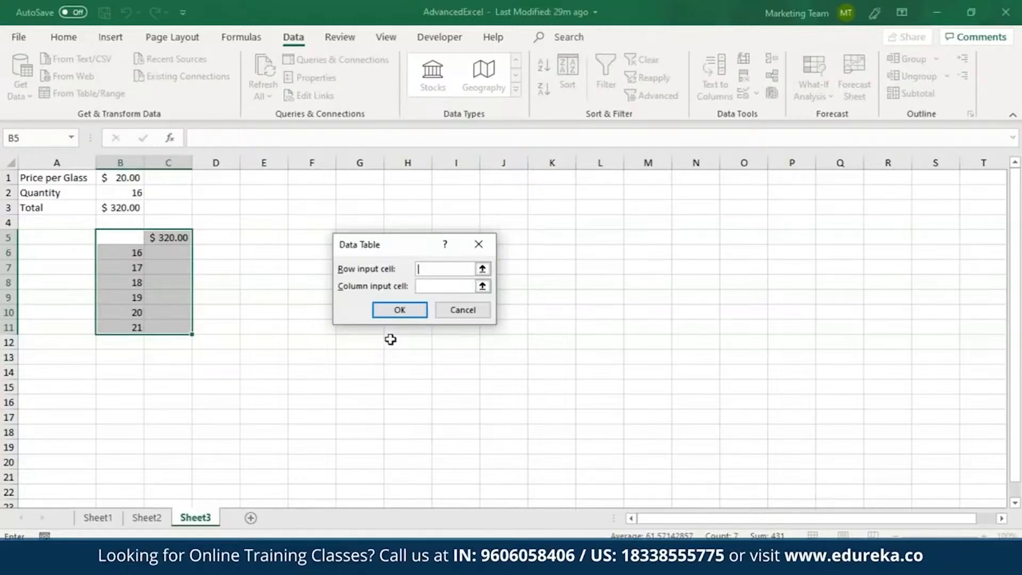
pyautogui.press('Tab')
pyautogui.click(137, 196)
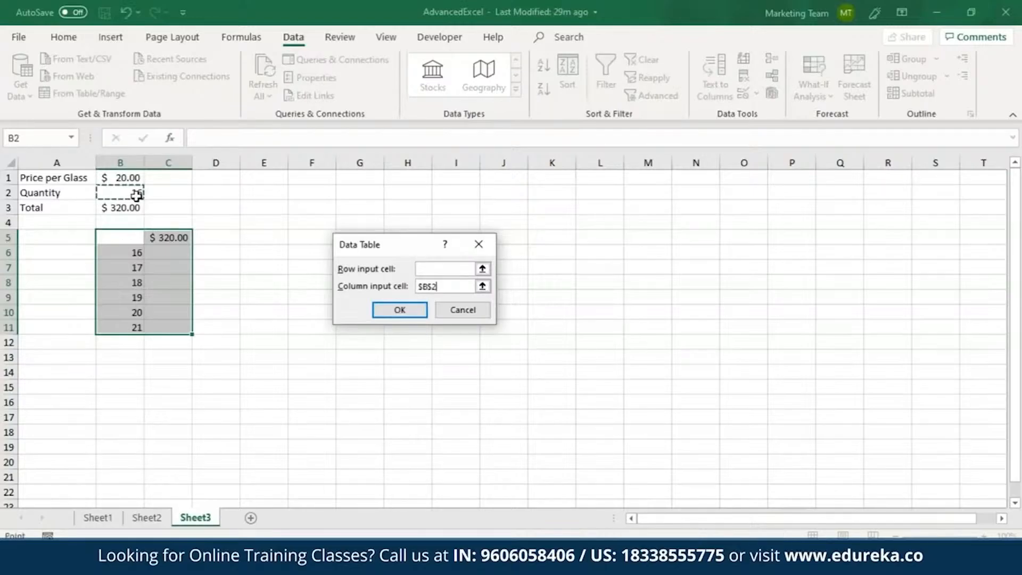
pyautogui.click(404, 311)
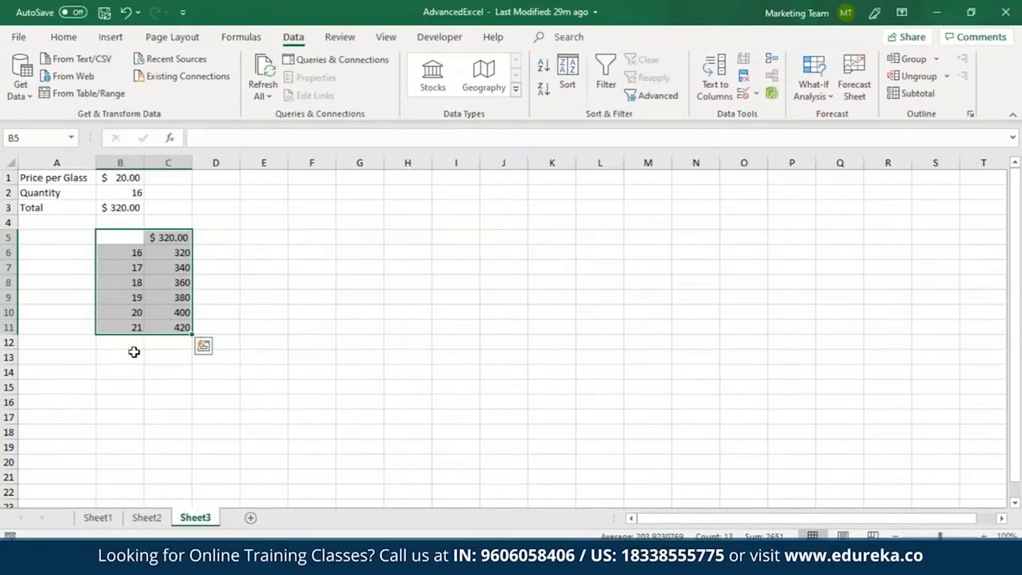
# Step: Format the data table results in C6:C11 with the $ English (United States) accounting format
pyautogui.click(170, 250)
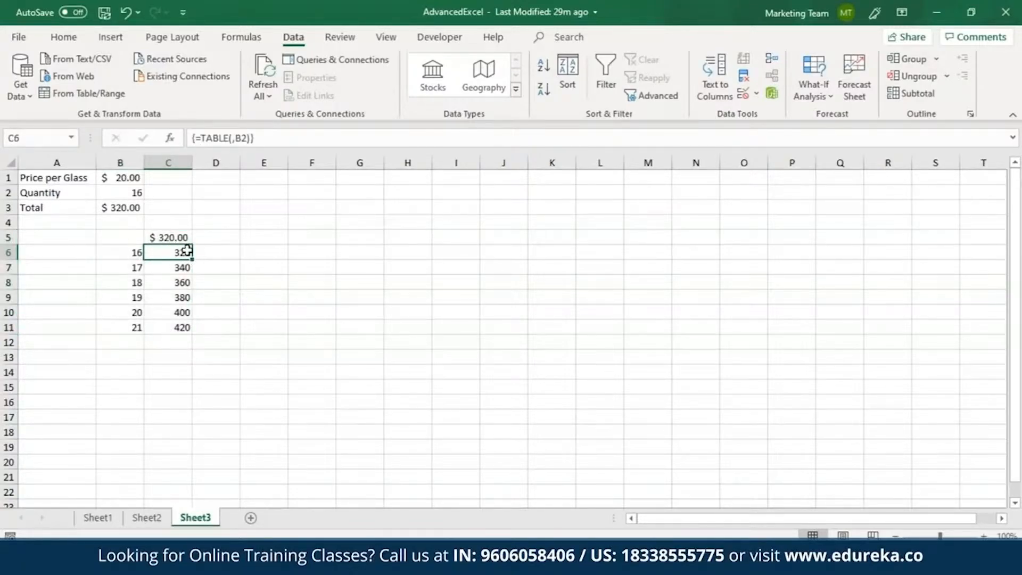
pyautogui.moveTo(172, 250); pyautogui.dragTo(171, 329)
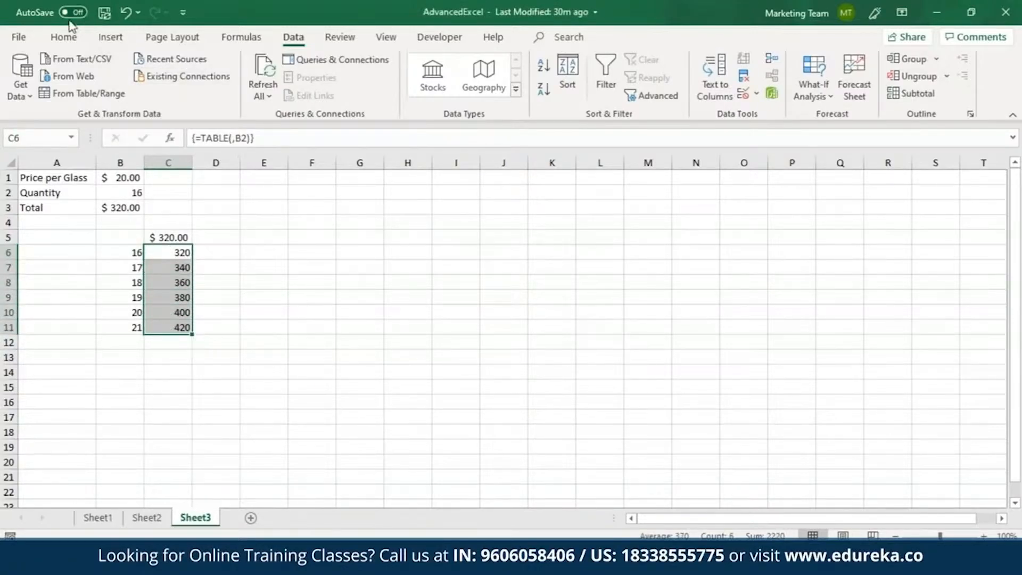
pyautogui.click(64, 37)
pyautogui.click(474, 91)
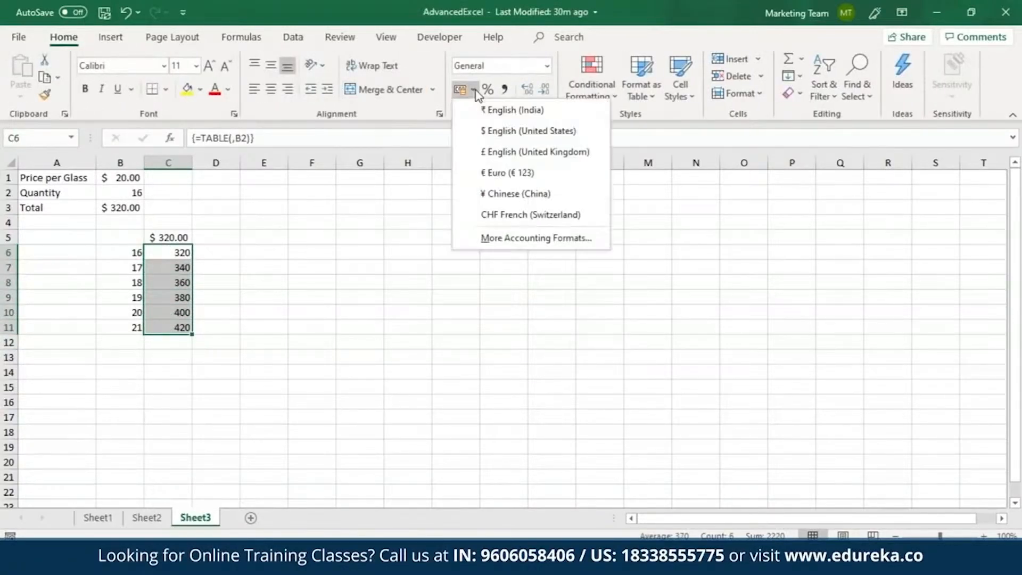
pyautogui.click(497, 133)
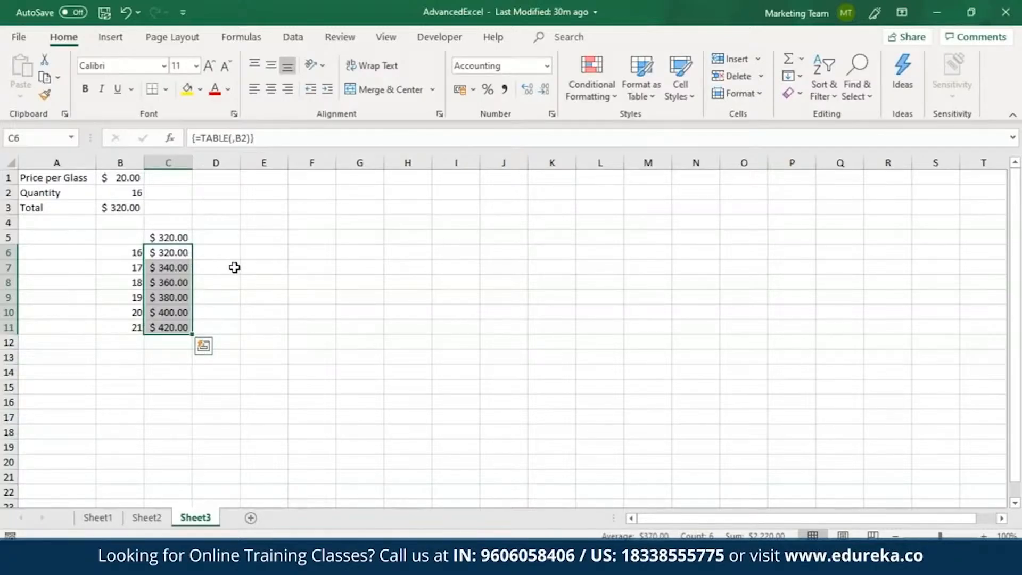
pyautogui.press('Up')
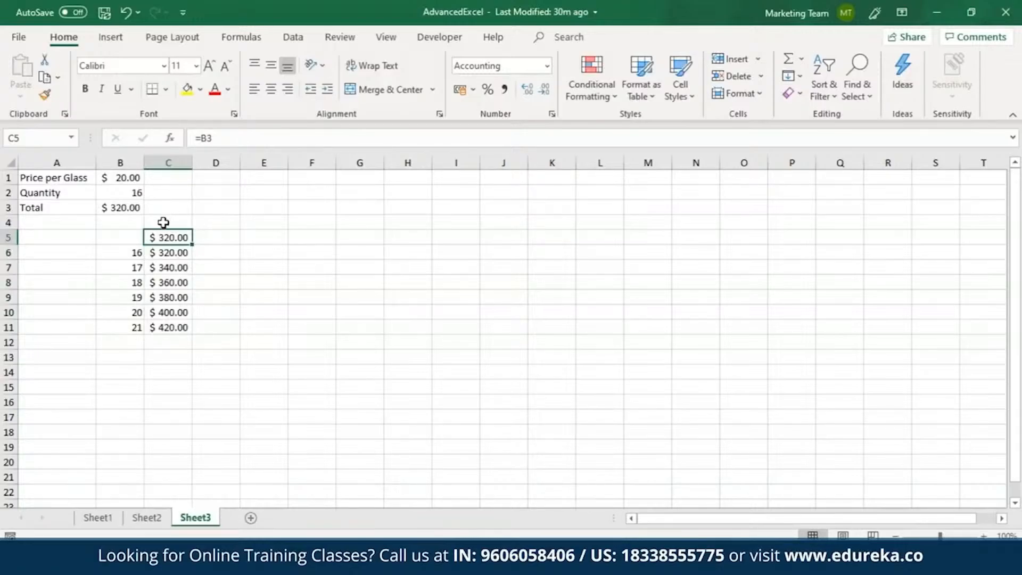
# Step: Link cell F5 to the Total in B3 with =B3
pyautogui.click(303, 235)
pyautogui.write('=')
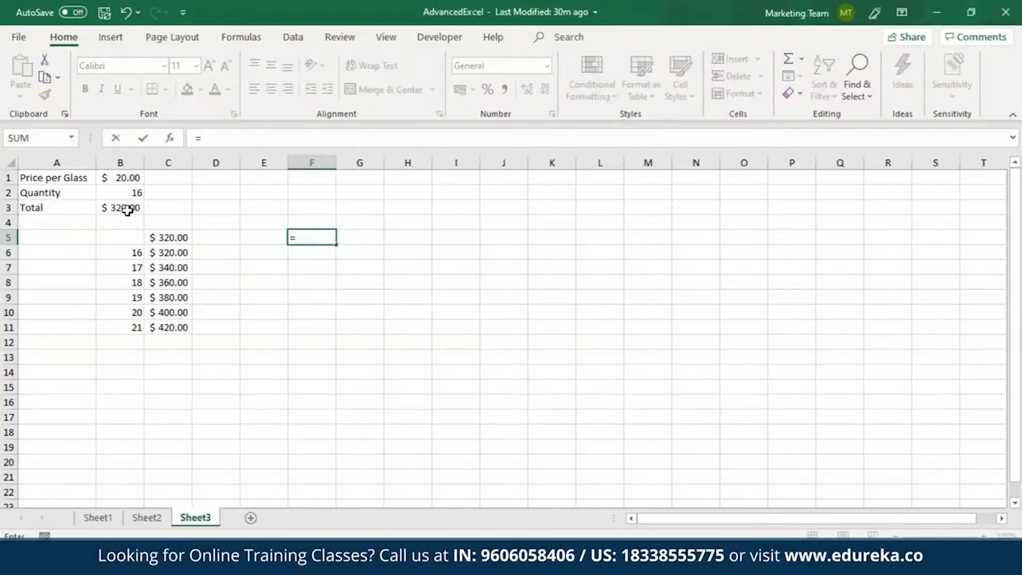
pyautogui.click(130, 208)
pyautogui.press('Return')
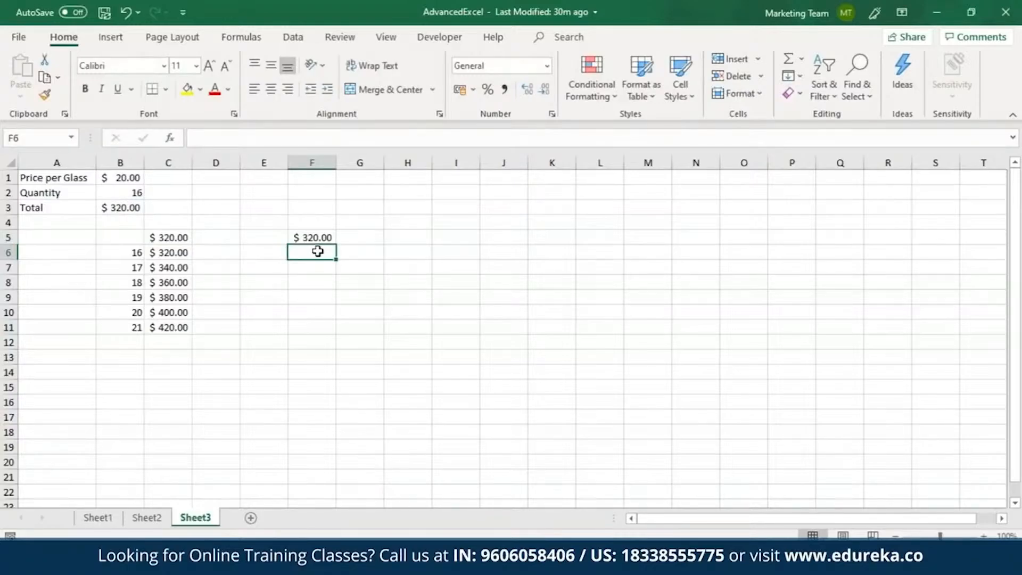
# Step: Enter the quantities 17, 21, 24, 27 and 30 down column F in cells F6 to F10
pyautogui.write('17')
pyautogui.press('Return')
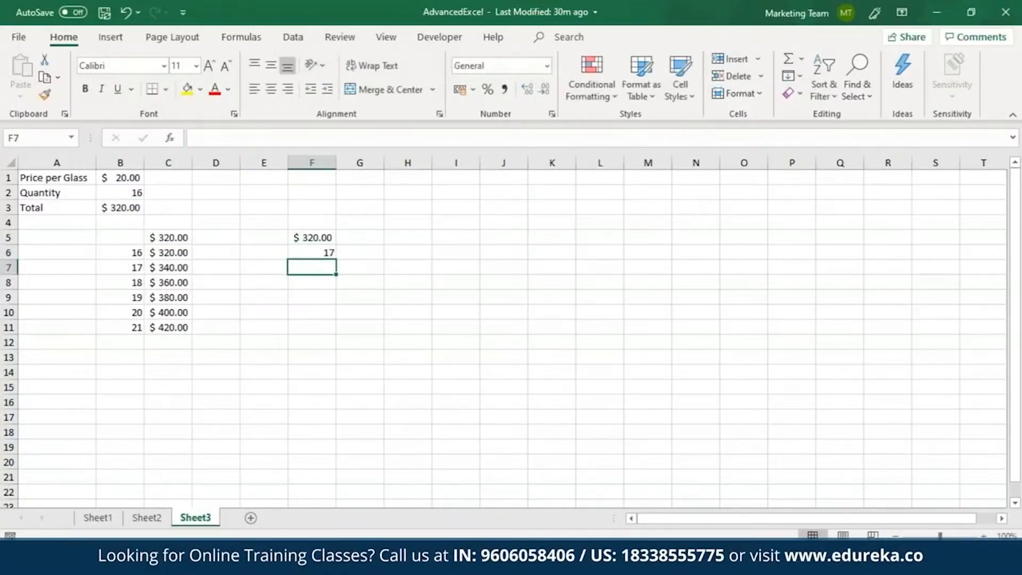
pyautogui.write('21')
pyautogui.press('Return')
pyautogui.write('24')
pyautogui.press('Return')
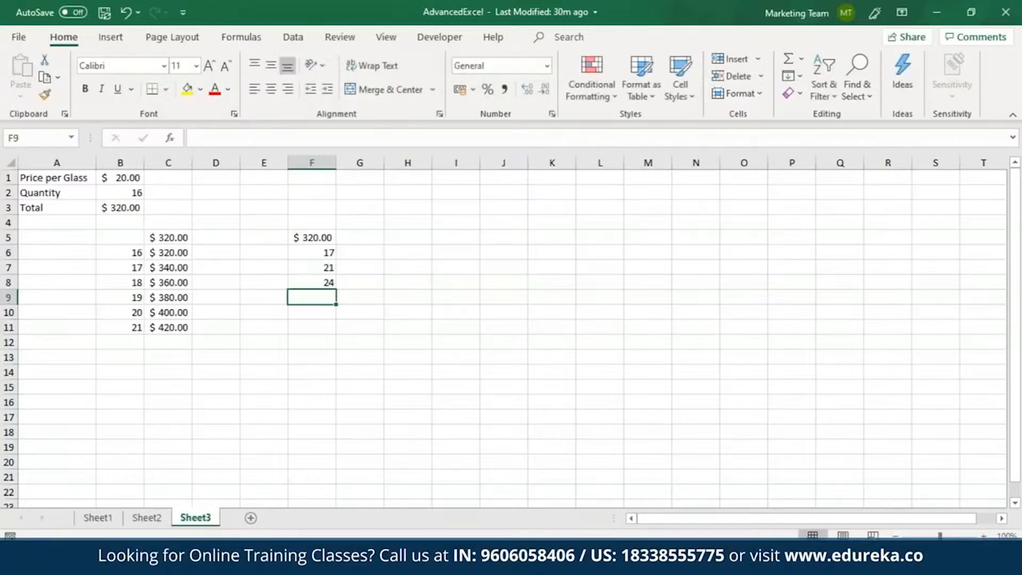
pyautogui.write('27')
pyautogui.press('Return')
pyautogui.write('30')
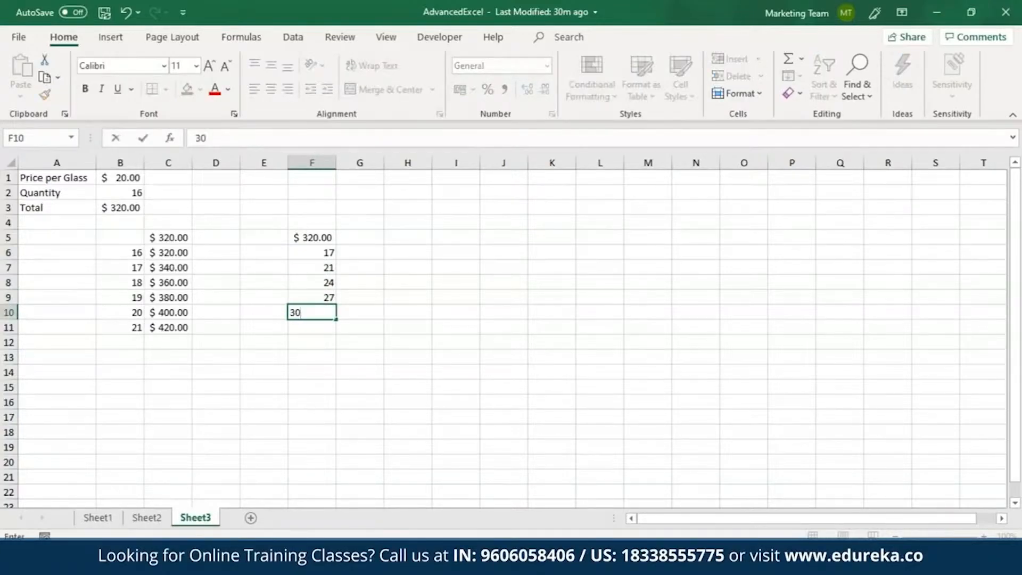
# Step: Enter the prices 21, 26, 29 and 33 across row 5 in cells G5 to J5
pyautogui.click(366, 240)
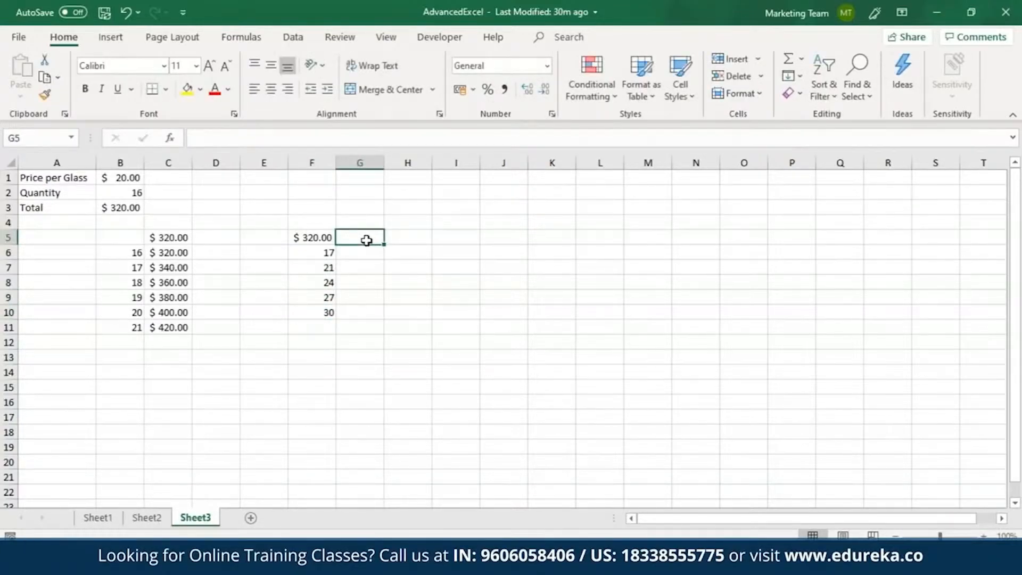
pyautogui.write('21')
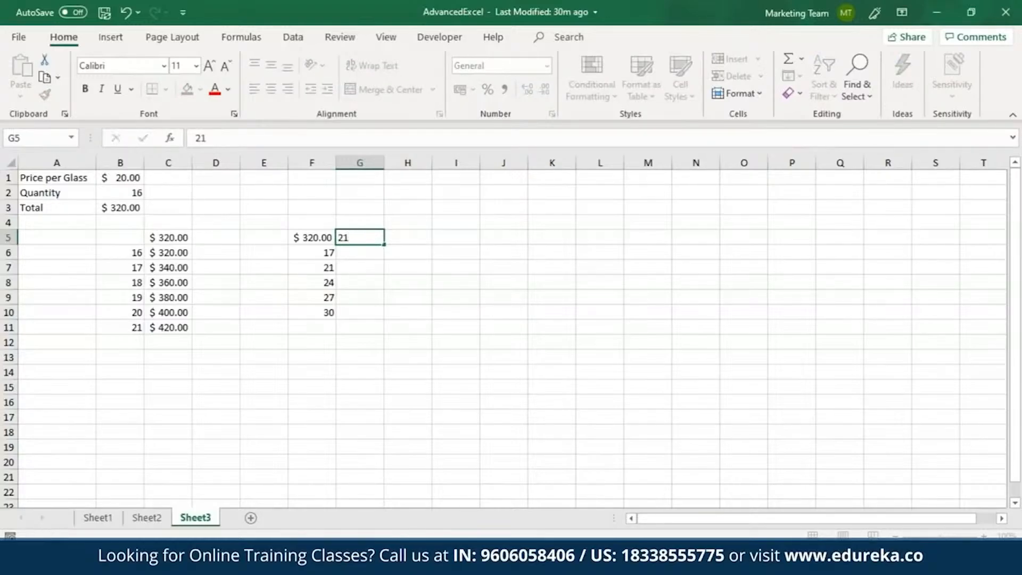
pyautogui.press('Tab')
pyautogui.write('26')
pyautogui.press('Tab')
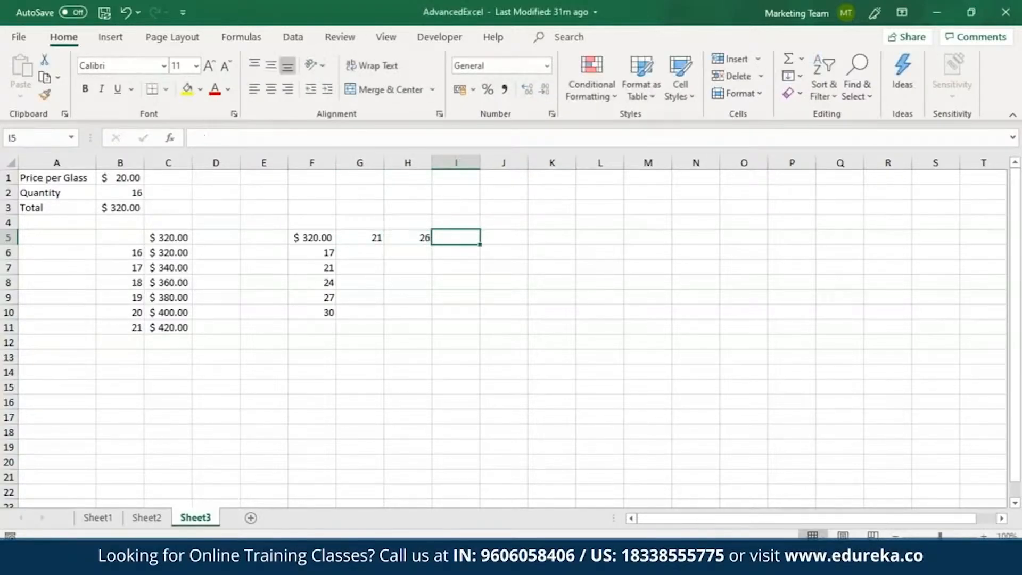
pyautogui.write('29')
pyautogui.press('Tab')
pyautogui.write('33')
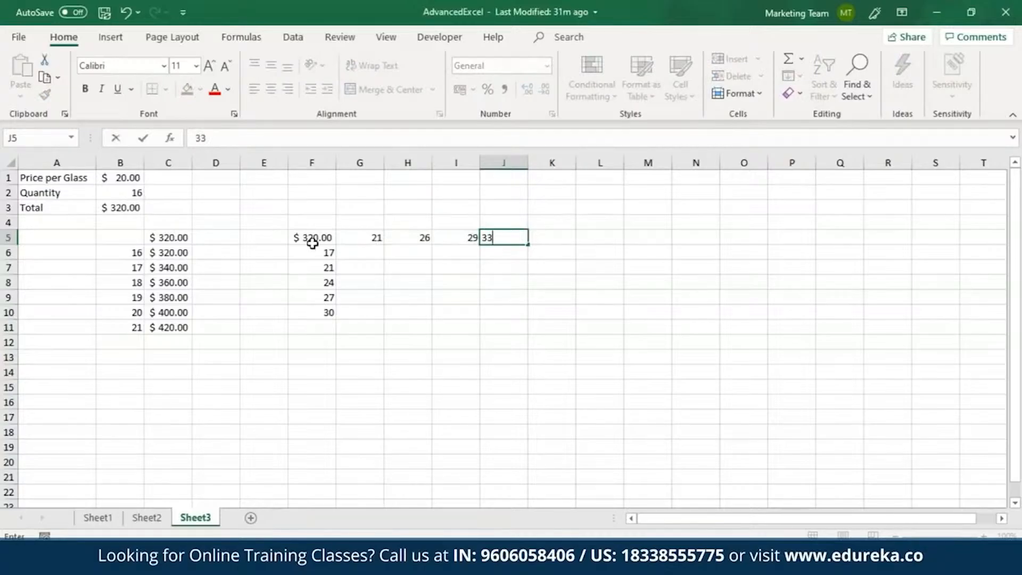
# Step: Create a two-variable What-If data table over F5:J10 with $B$1 as the row input cell and $B$2 as the column input cell
pyautogui.moveTo(313, 243); pyautogui.dragTo(495, 316)
pyautogui.click(294, 37)
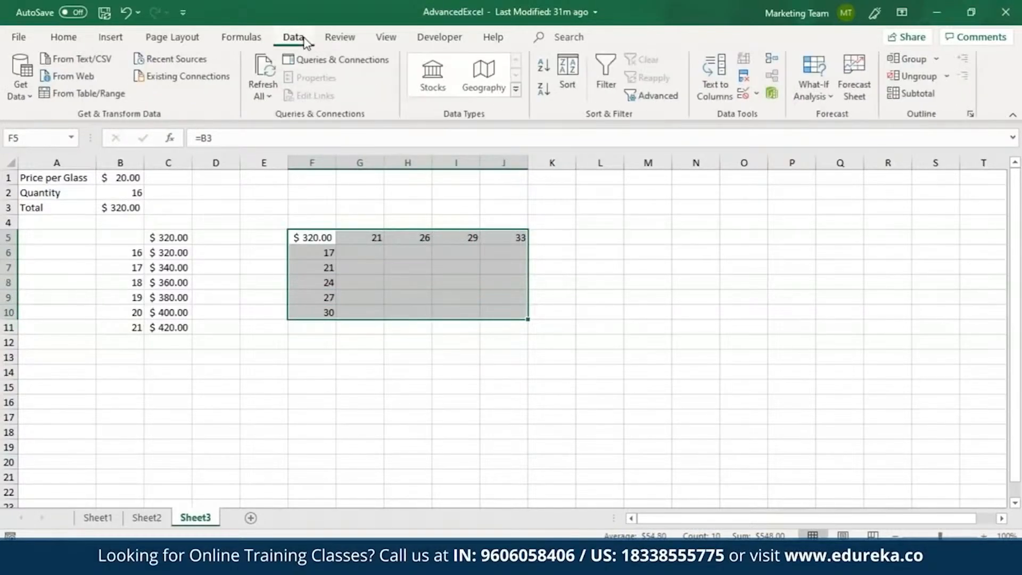
pyautogui.click(824, 82)
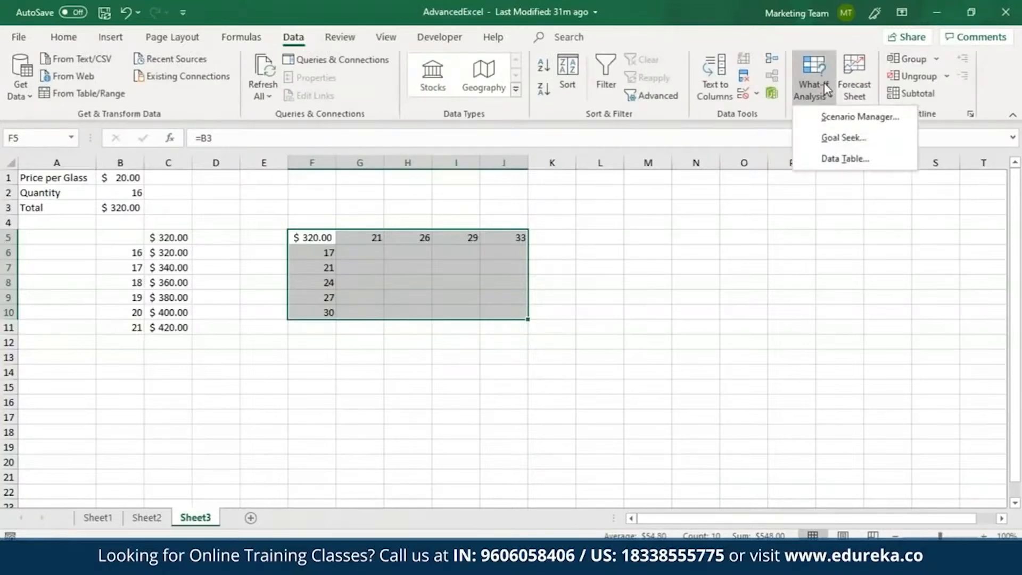
pyautogui.click(847, 158)
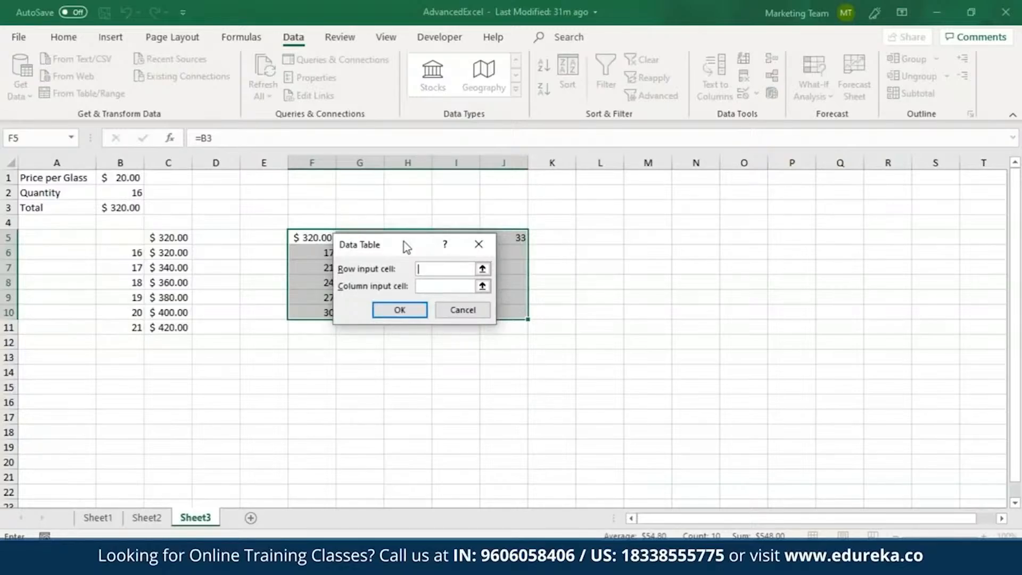
pyautogui.moveTo(406, 247); pyautogui.dragTo(403, 330)
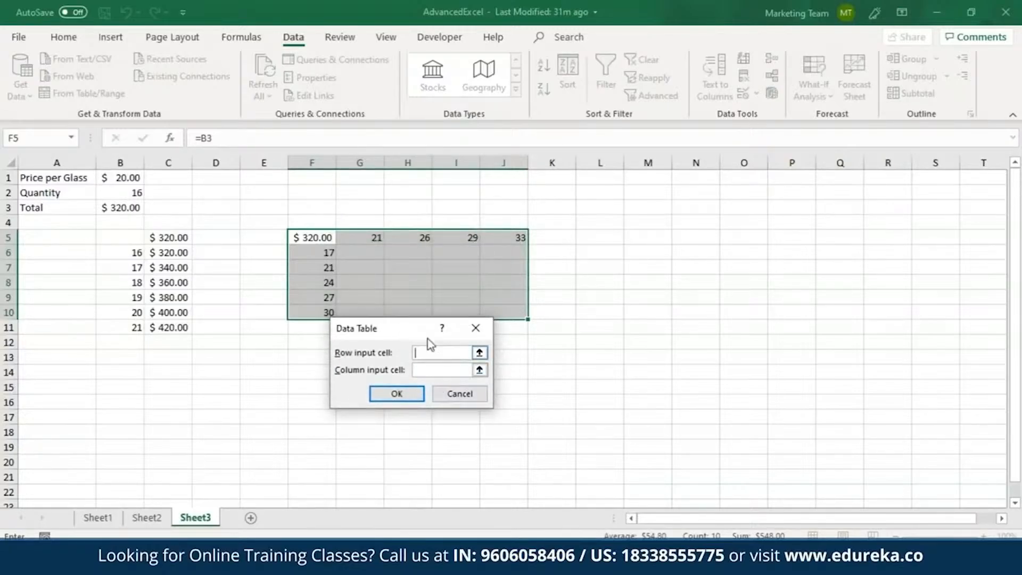
pyautogui.click(128, 178)
pyautogui.click(458, 370)
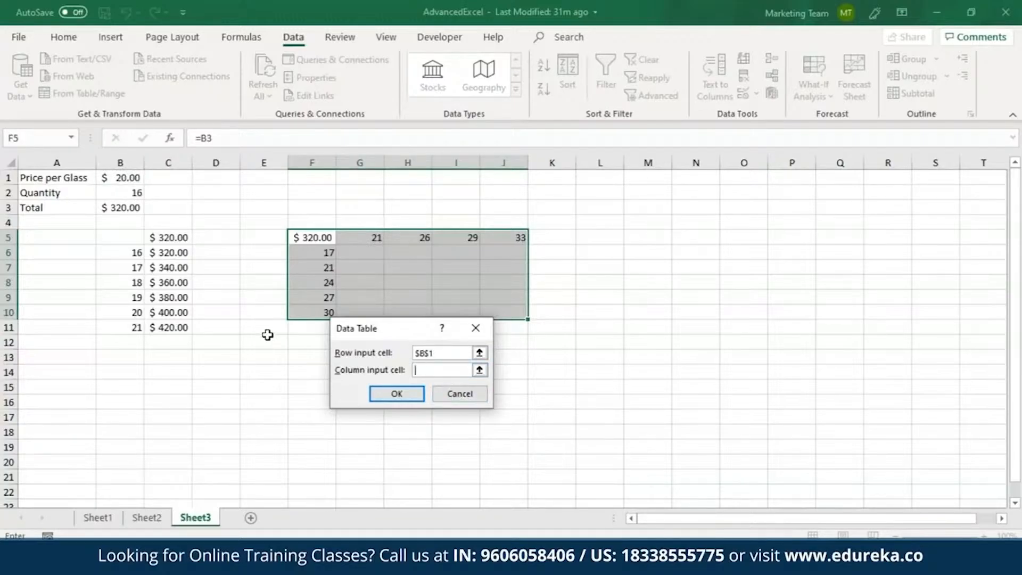
pyautogui.click(134, 192)
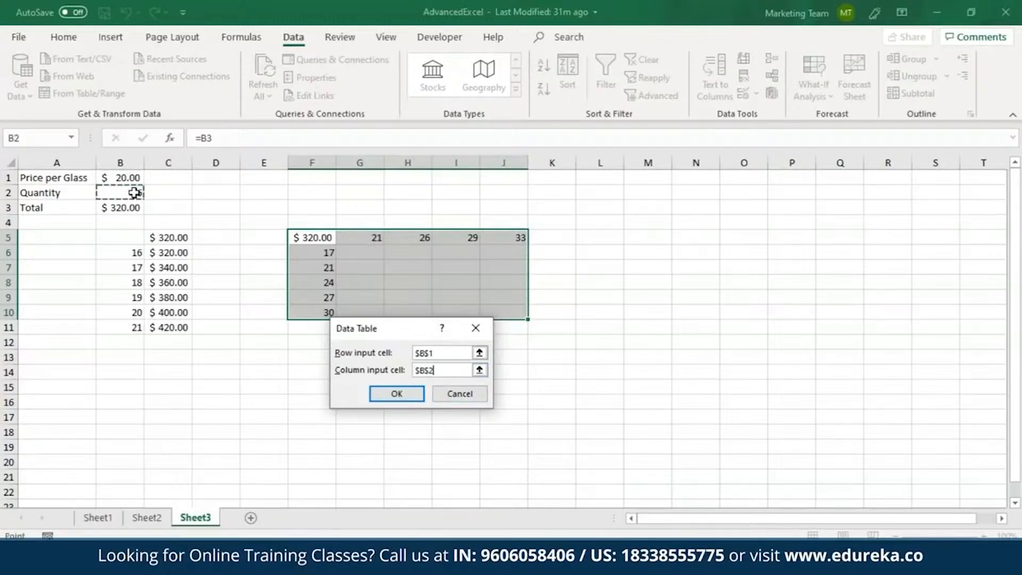
pyautogui.click(397, 393)
pyautogui.click(407, 341)
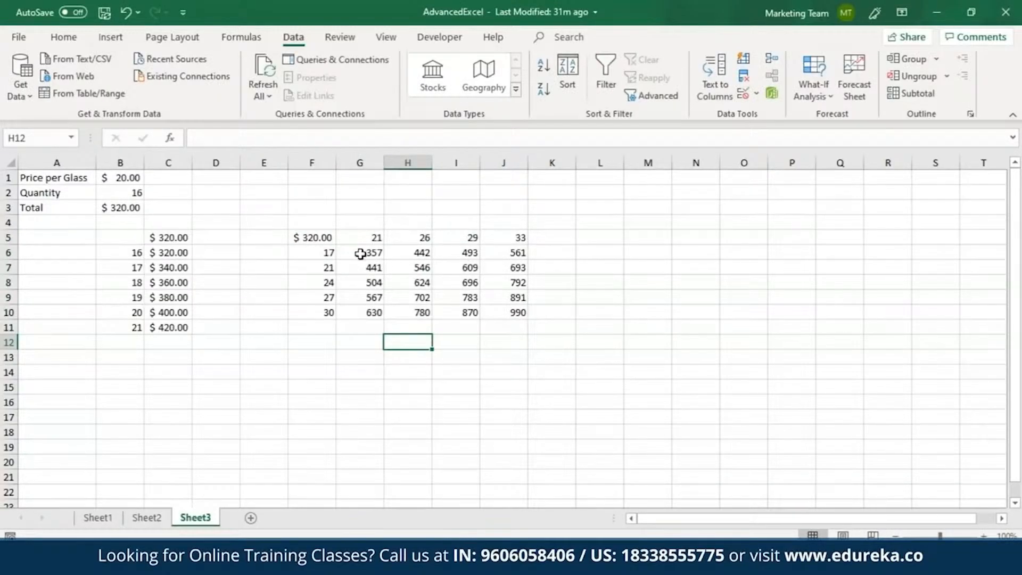
# Step: Format the two-variable results in G6:J10 with the $ English (United States) accounting format
pyautogui.moveTo(361, 254); pyautogui.dragTo(504, 312)
pyautogui.click(63, 36)
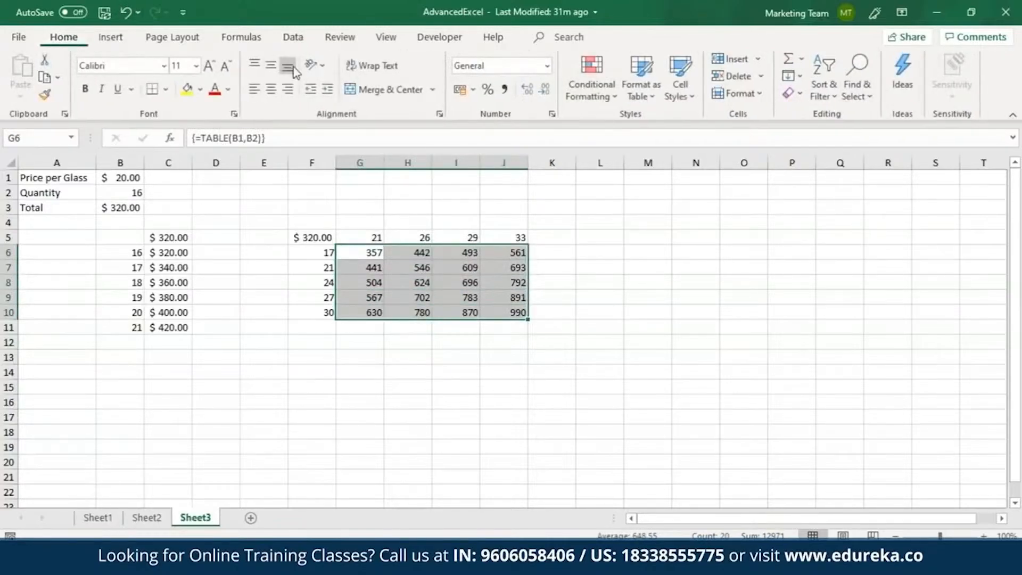
pyautogui.click(473, 90)
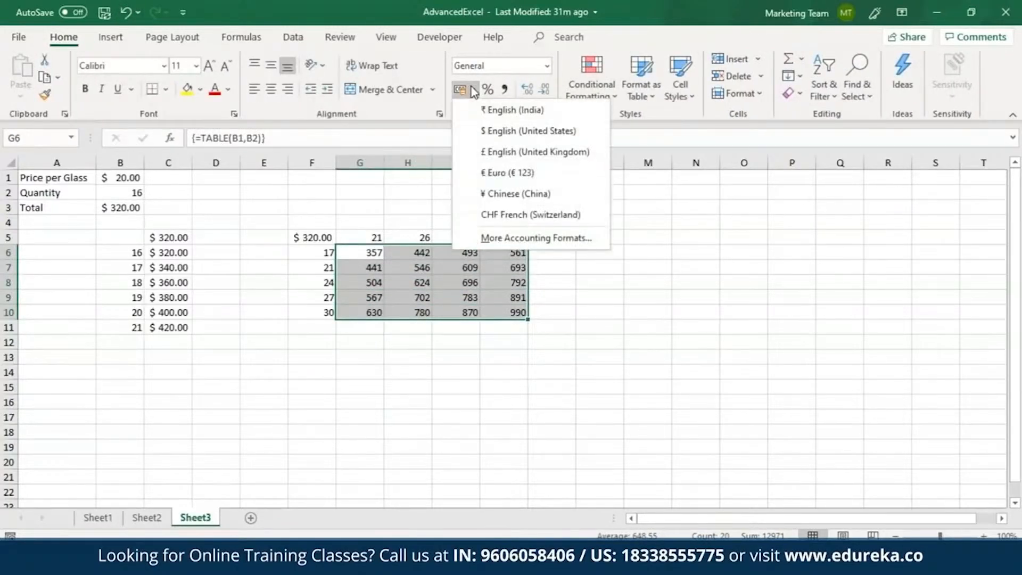
pyautogui.click(495, 130)
pyautogui.click(462, 329)
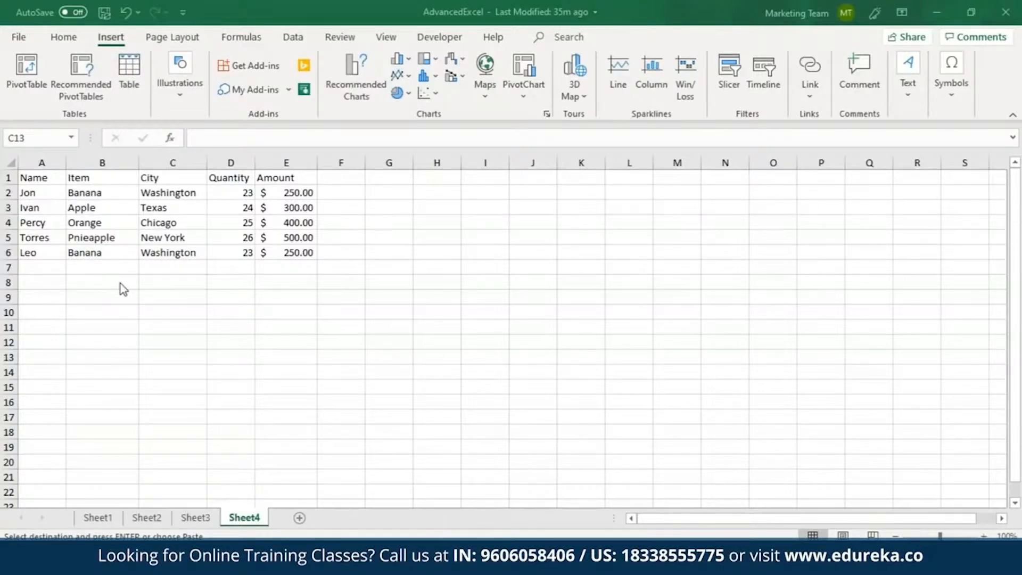
# Step: Insert a 3-D Clustered Column chart from the data in A1:E6 on Sheet4
pyautogui.moveTo(43, 180); pyautogui.dragTo(270, 252)
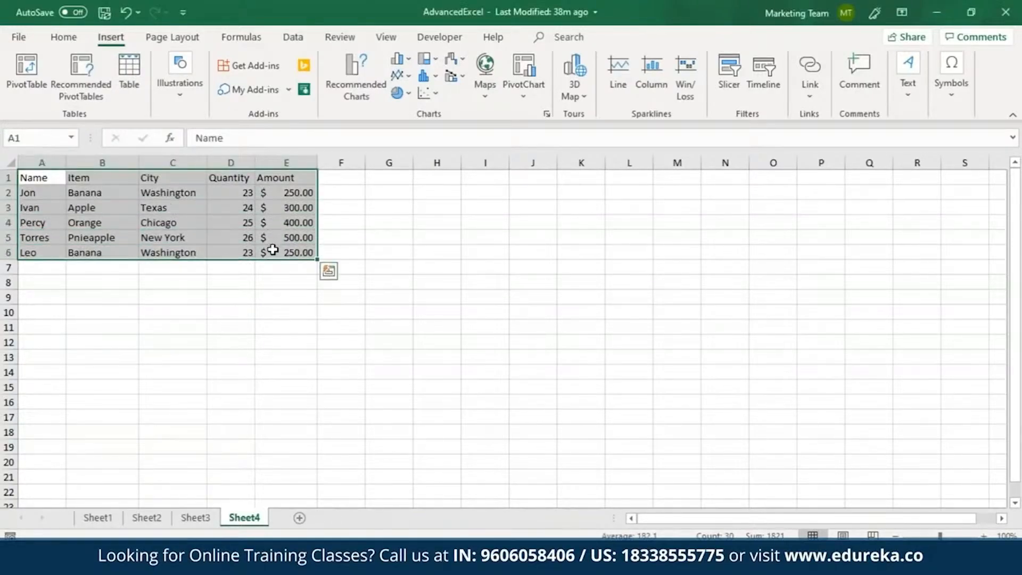
pyautogui.click(547, 114)
pyautogui.click(408, 84)
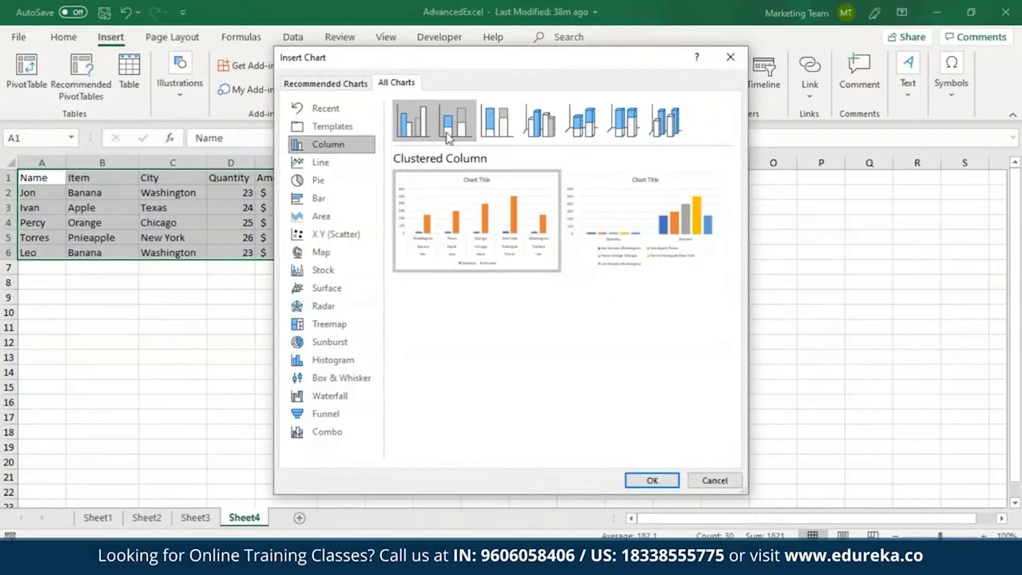
pyautogui.click(538, 133)
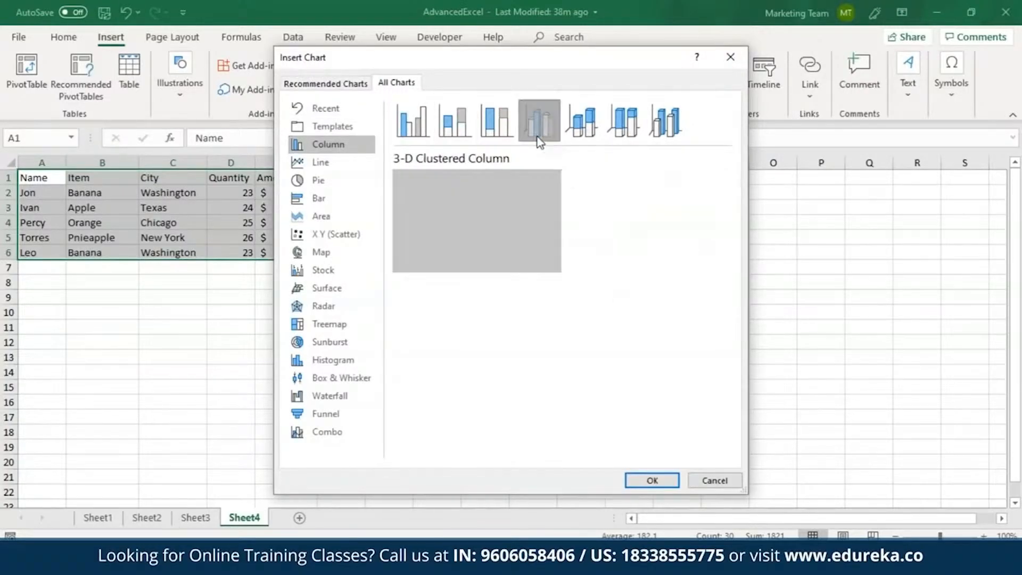
pyautogui.click(652, 481)
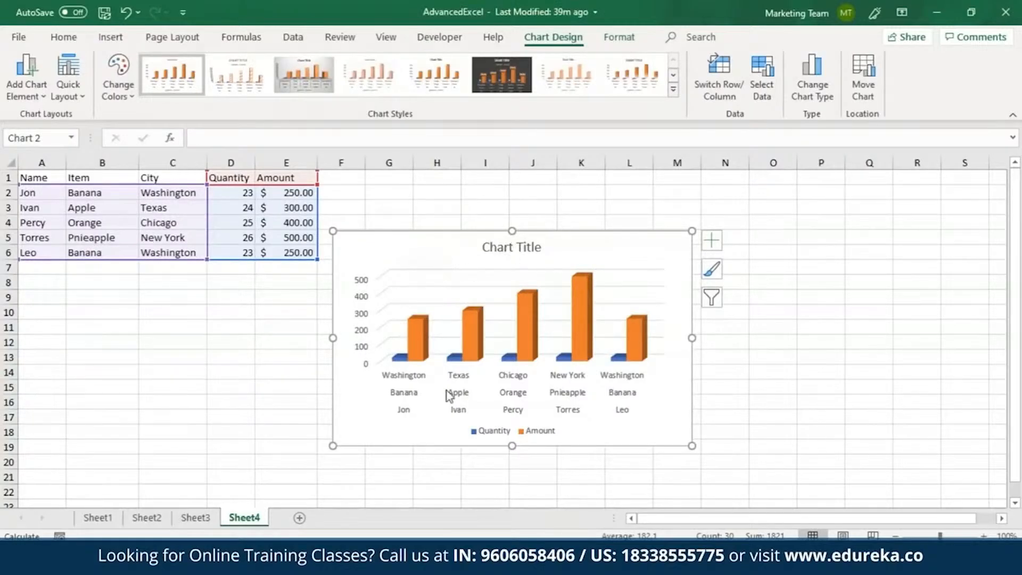
# Step: Try the chart filters on the Quantity series and the Orange Chicago category
pyautogui.click(715, 303)
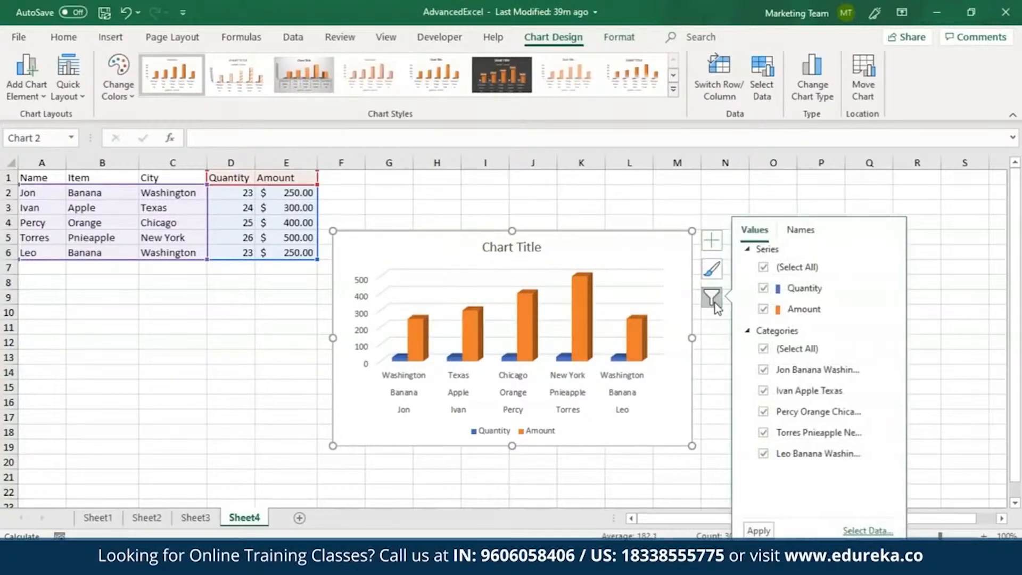
pyautogui.click(764, 289)
pyautogui.click(777, 410)
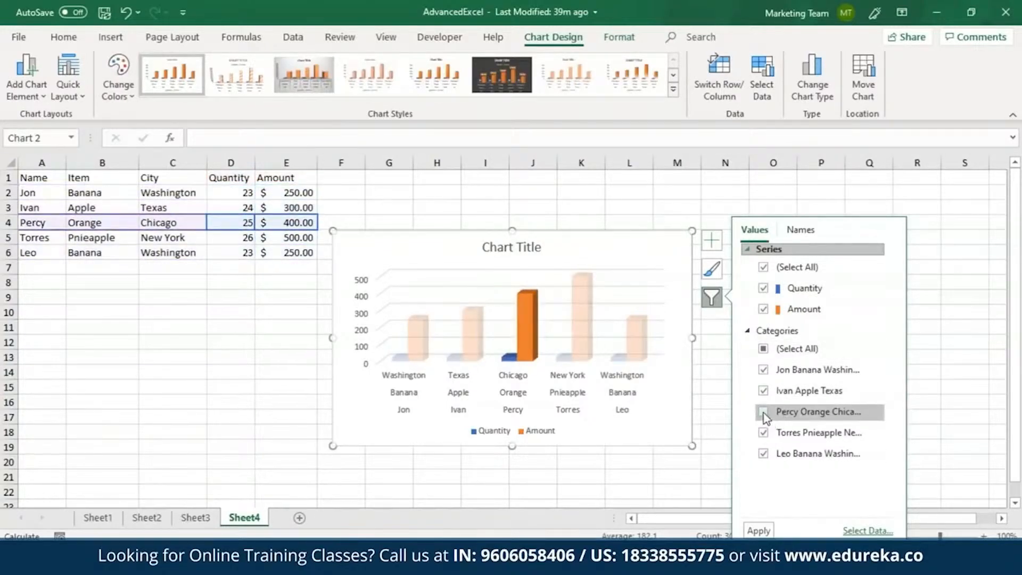
pyautogui.click(764, 413)
# Step: Apply the third chart style with the grey gradient background and the third Colorful palette to the column chart
pyautogui.click(713, 270)
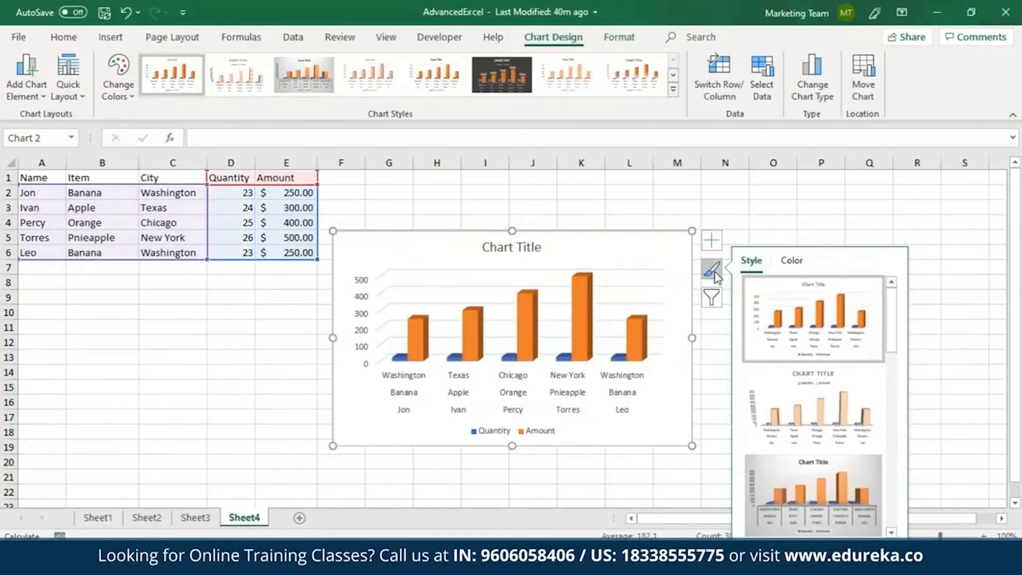
pyautogui.click(832, 485)
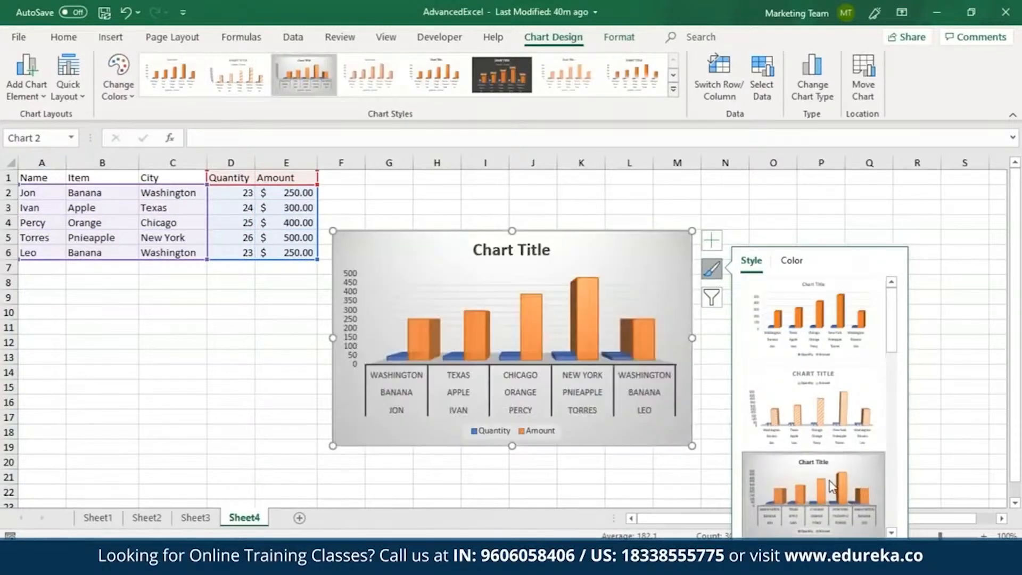
pyautogui.click(793, 263)
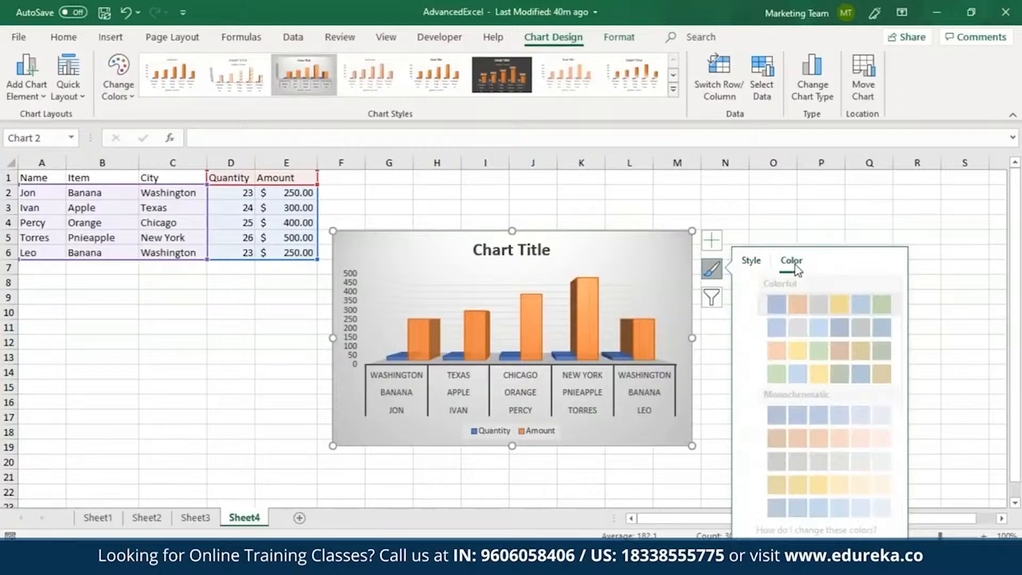
pyautogui.click(804, 351)
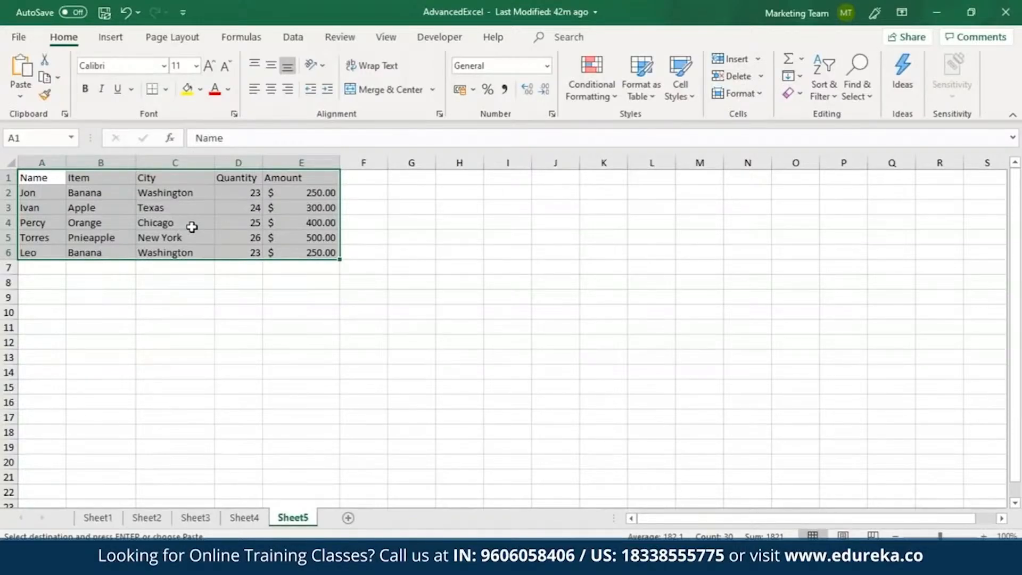
# Step: Create a PivotTable from Sheet5 range A1:E6 at cell G1 of the existing worksheet
pyautogui.click(111, 38)
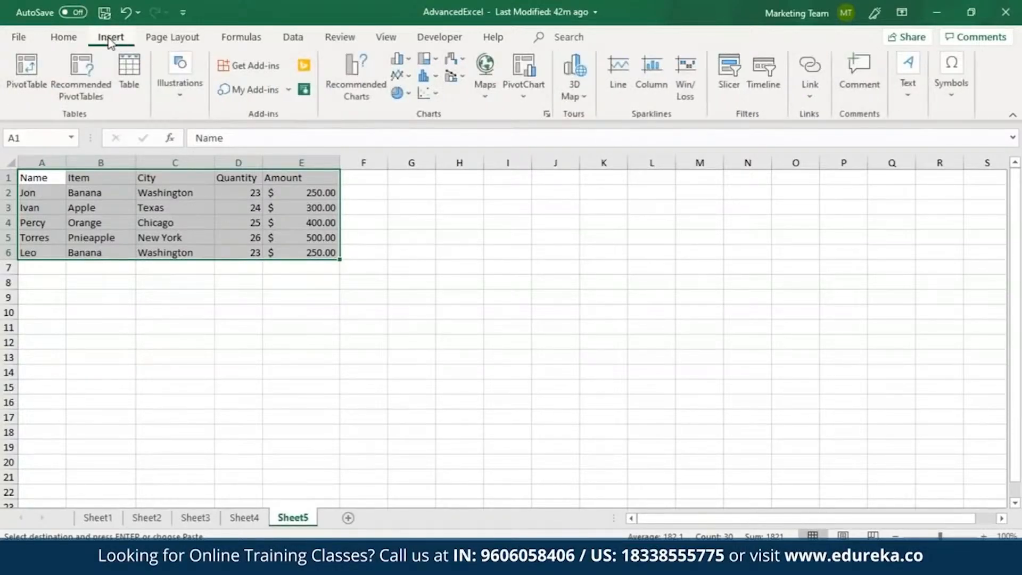
pyautogui.click(33, 66)
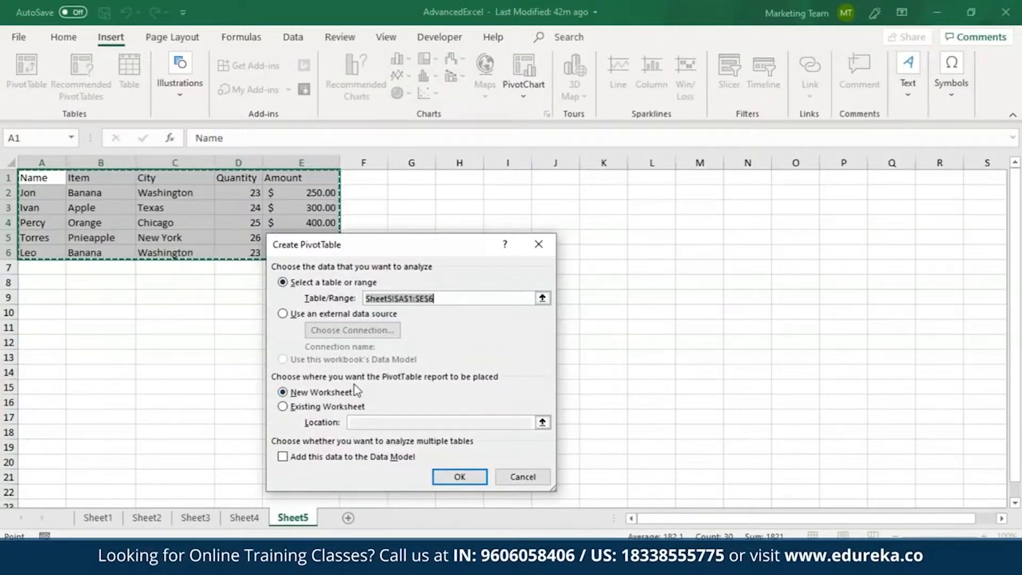
pyautogui.click(316, 409)
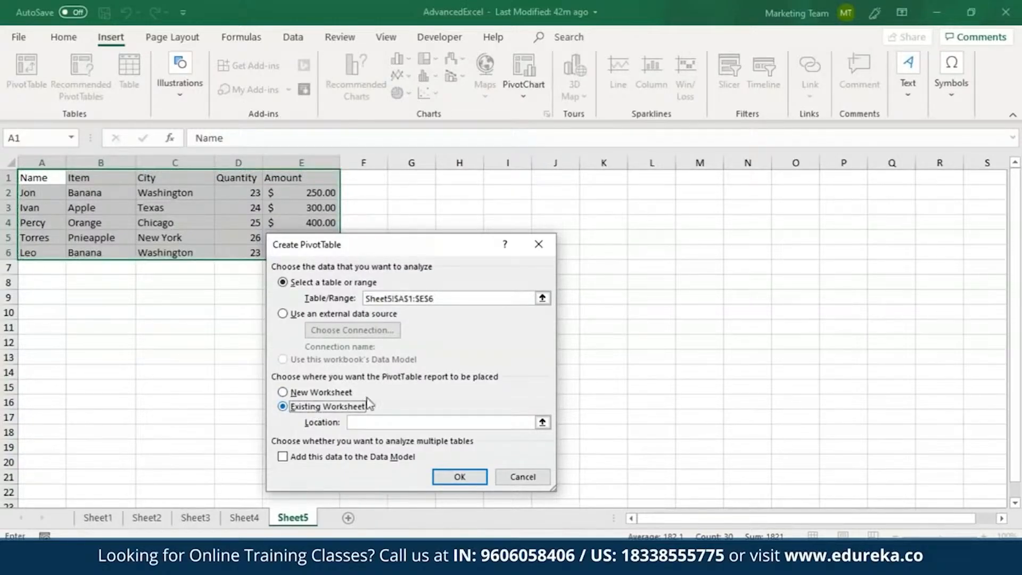
pyautogui.click(415, 176)
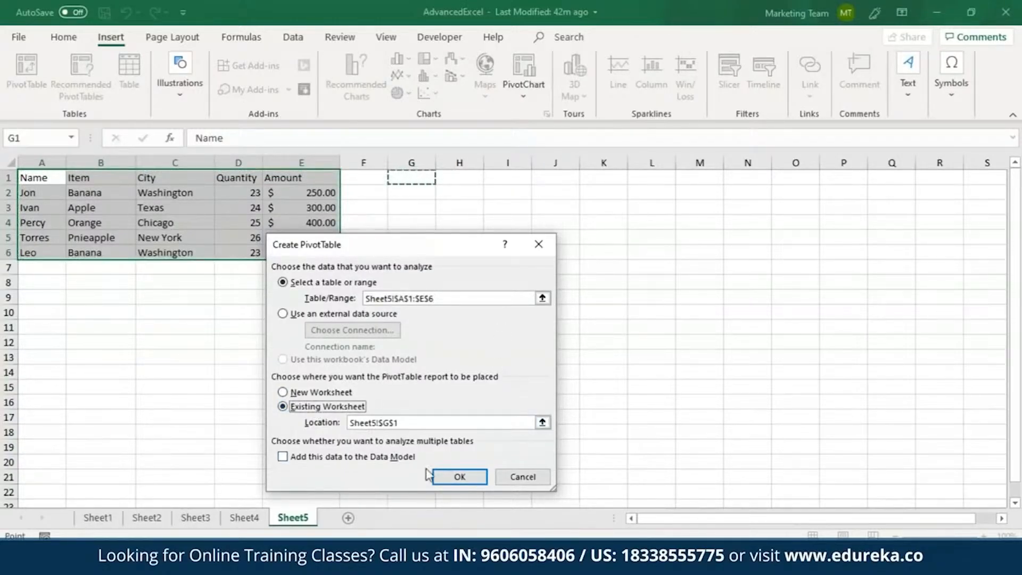
pyautogui.click(453, 477)
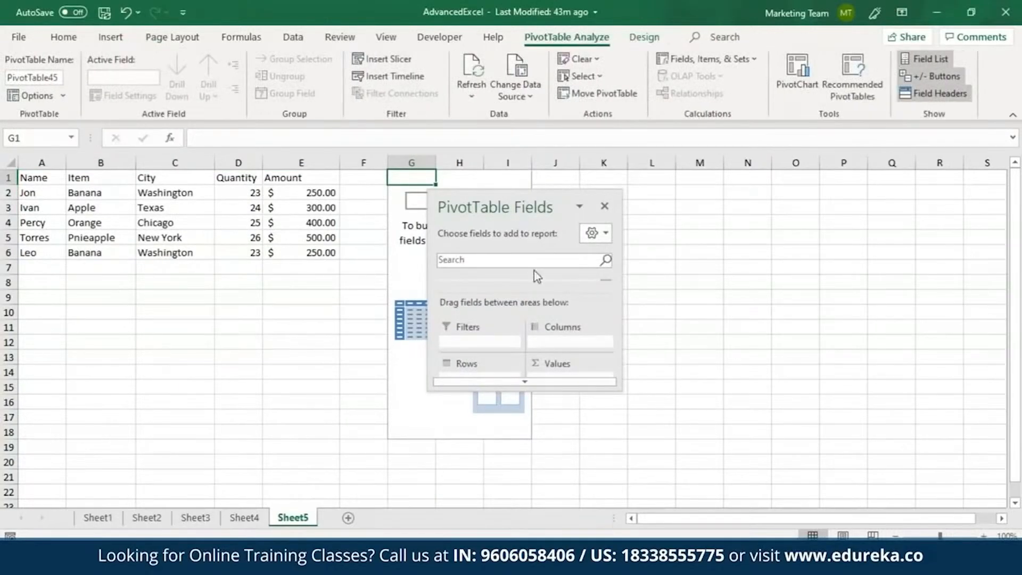
# Step: Lay out the PivotTable with Amount as values, City as filter, Name as rows and Item as columns, and swap the row and column fields
pyautogui.moveTo(513, 210); pyautogui.dragTo(637, 199)
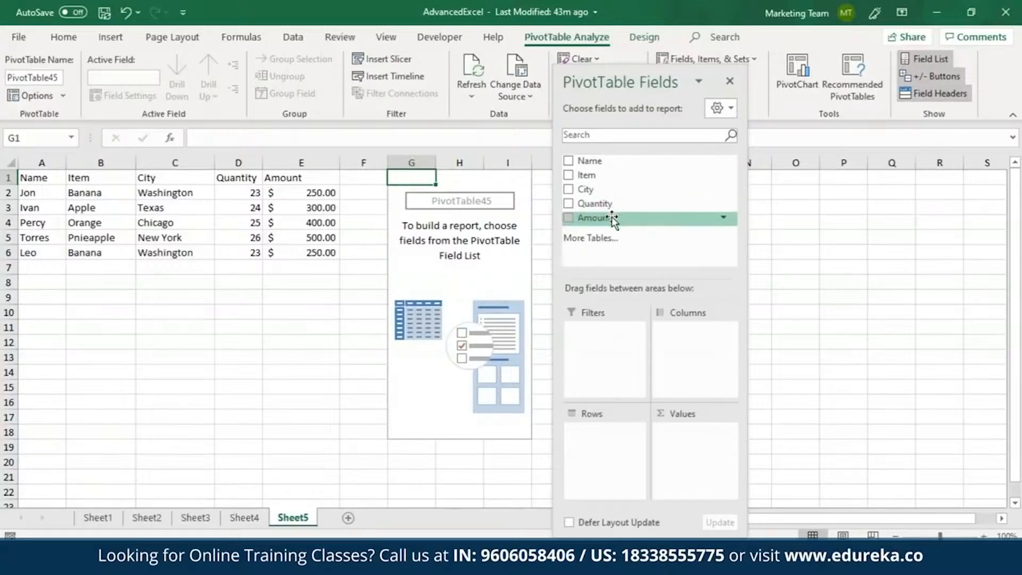
pyautogui.moveTo(613, 218); pyautogui.dragTo(695, 456)
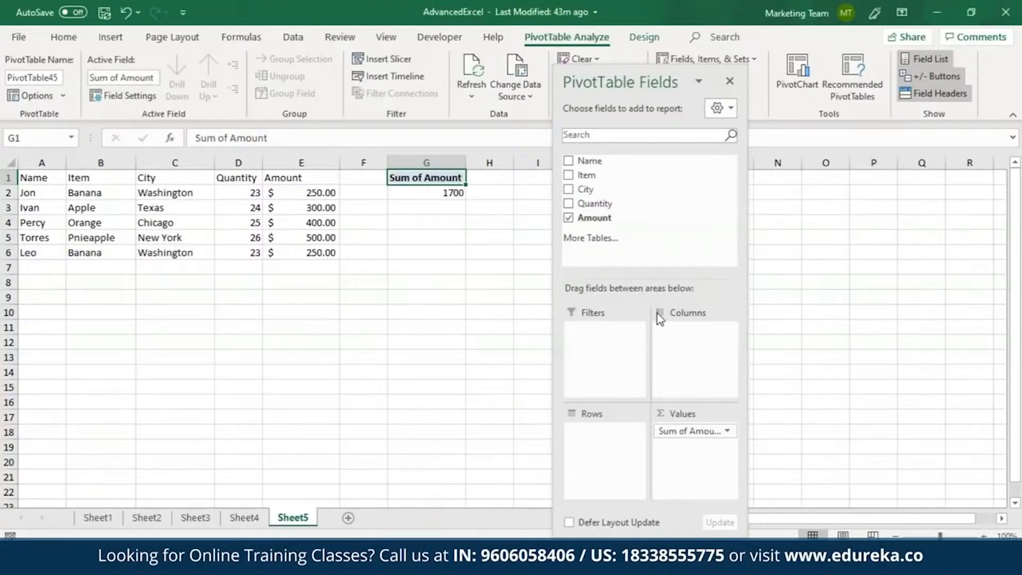
pyautogui.moveTo(593, 191); pyautogui.dragTo(593, 329)
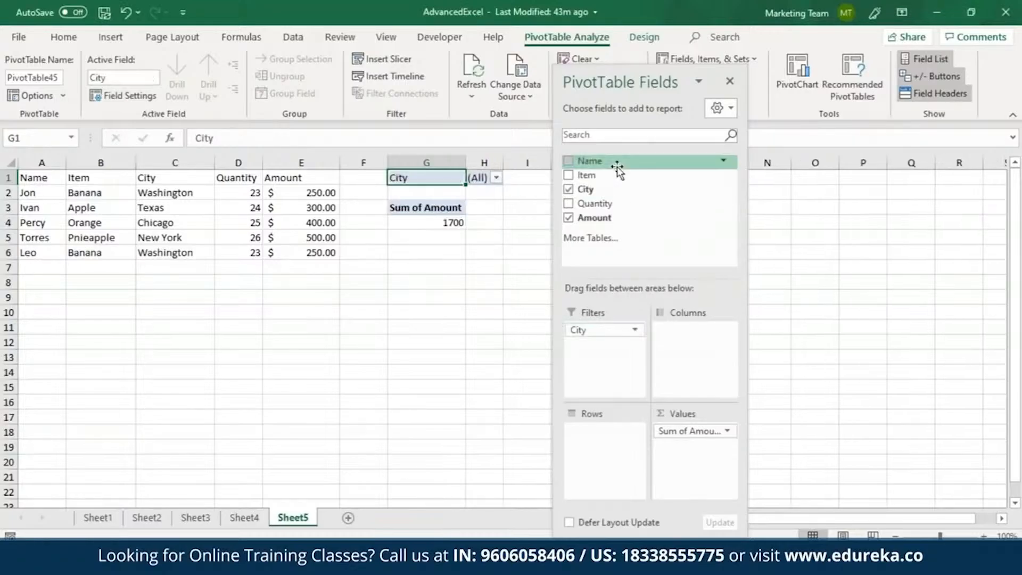
pyautogui.moveTo(613, 162); pyautogui.dragTo(593, 446)
pyautogui.moveTo(599, 178); pyautogui.dragTo(682, 339)
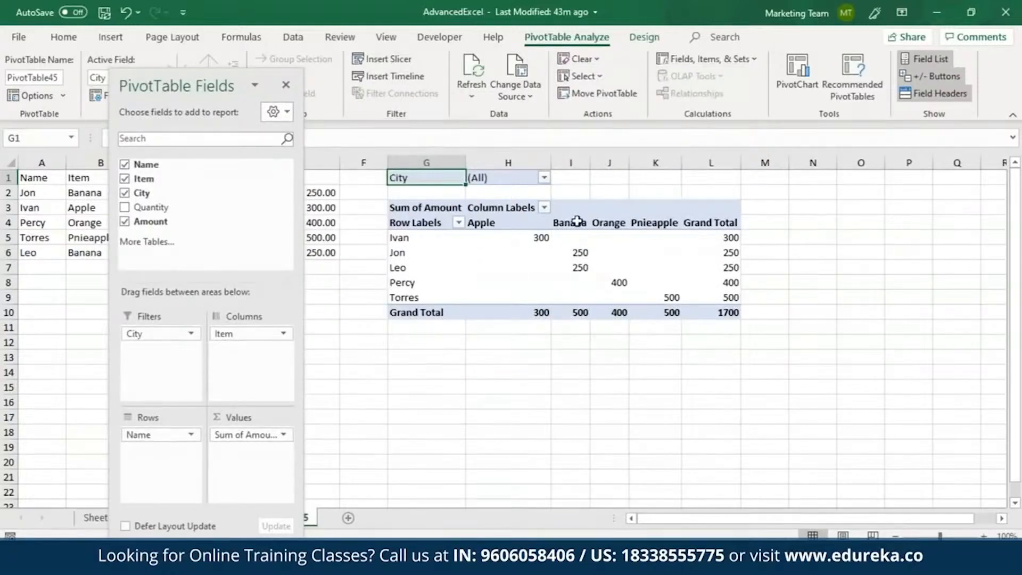
pyautogui.moveTo(547, 232)
pyautogui.moveTo(160, 434); pyautogui.dragTo(137, 453)
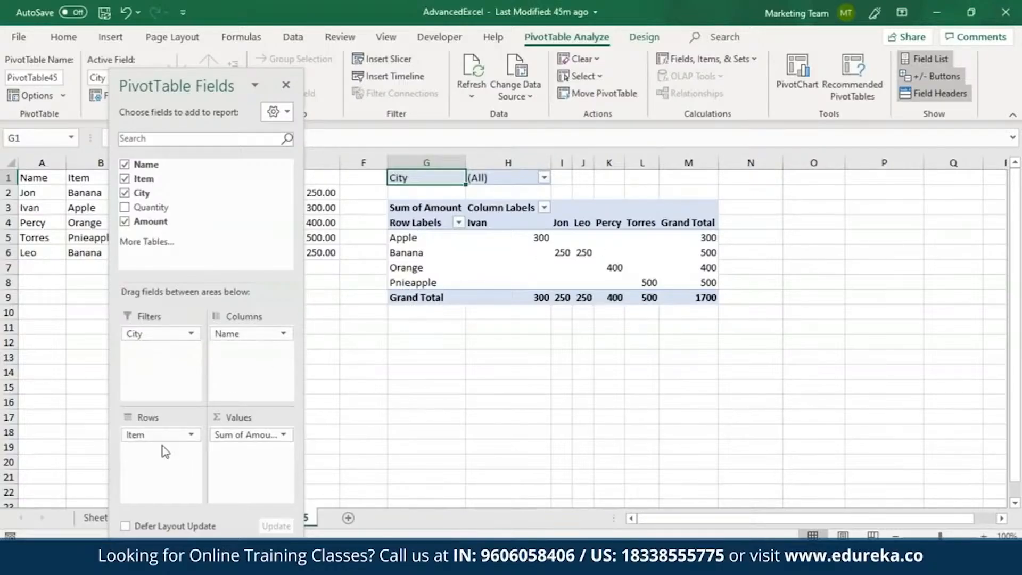
# Step: Summarize the PivotTable's Amount value field by Count
pyautogui.click(283, 435)
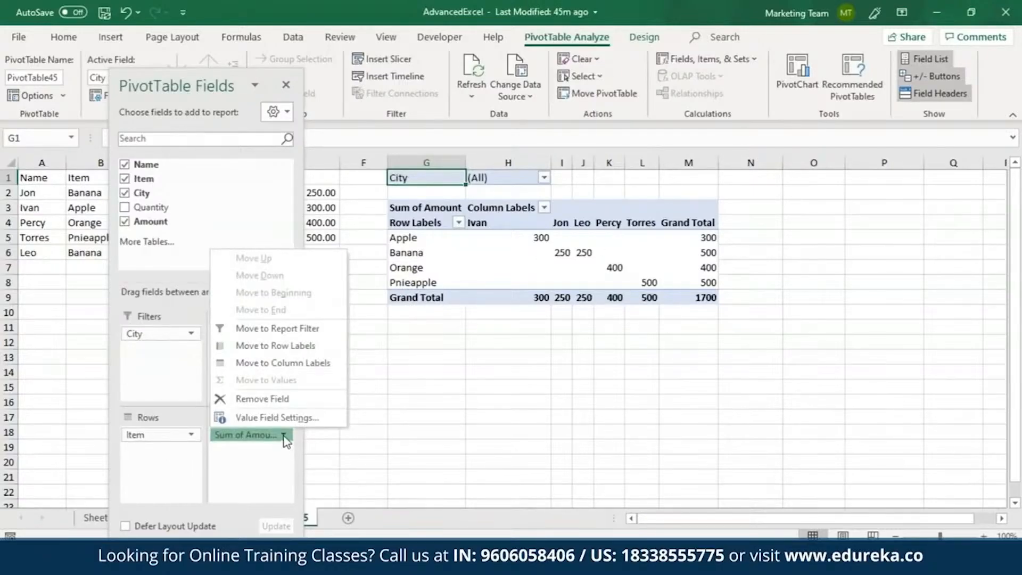
pyautogui.click(277, 418)
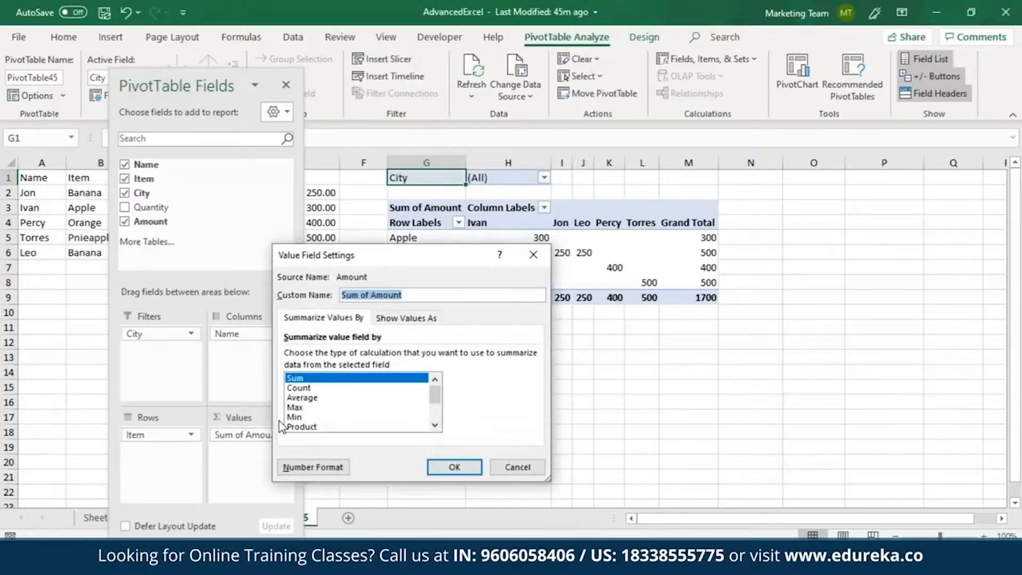
pyautogui.click(315, 390)
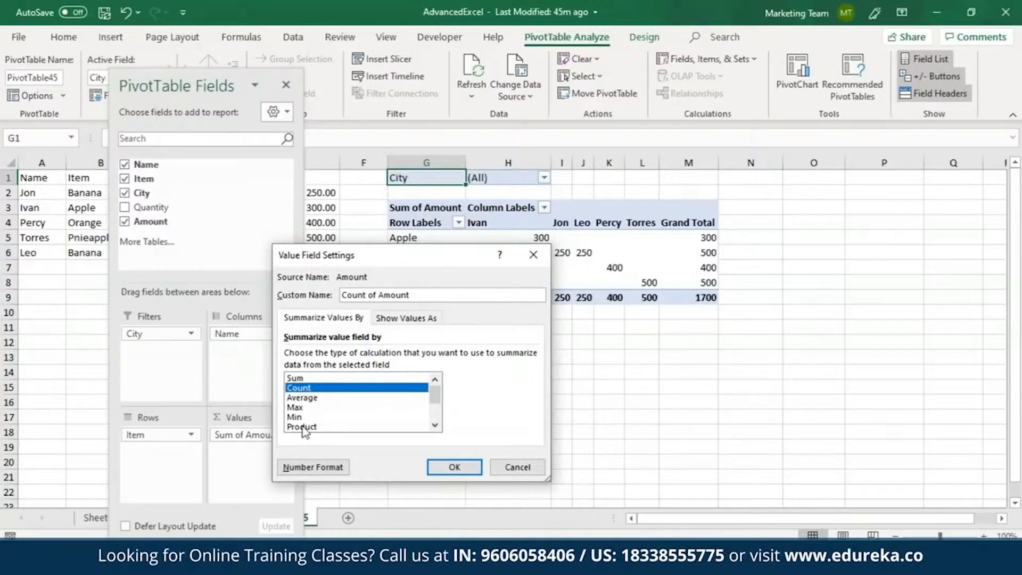
pyautogui.moveTo(436, 397)
pyautogui.mouseDown()
pyautogui.moveTo(442, 412)
pyautogui.moveTo(435, 392)
pyautogui.mouseUp()
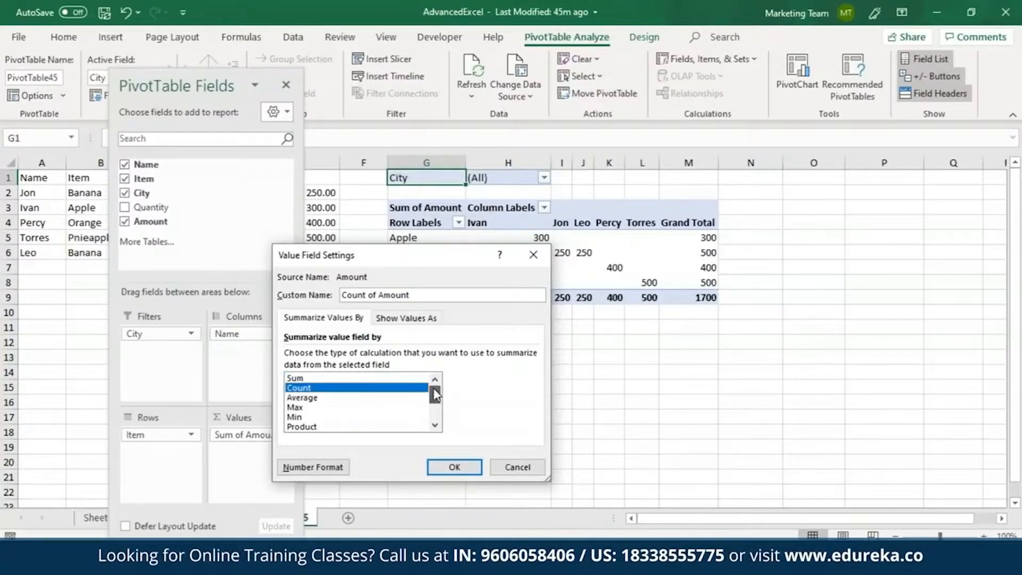
pyautogui.click(454, 466)
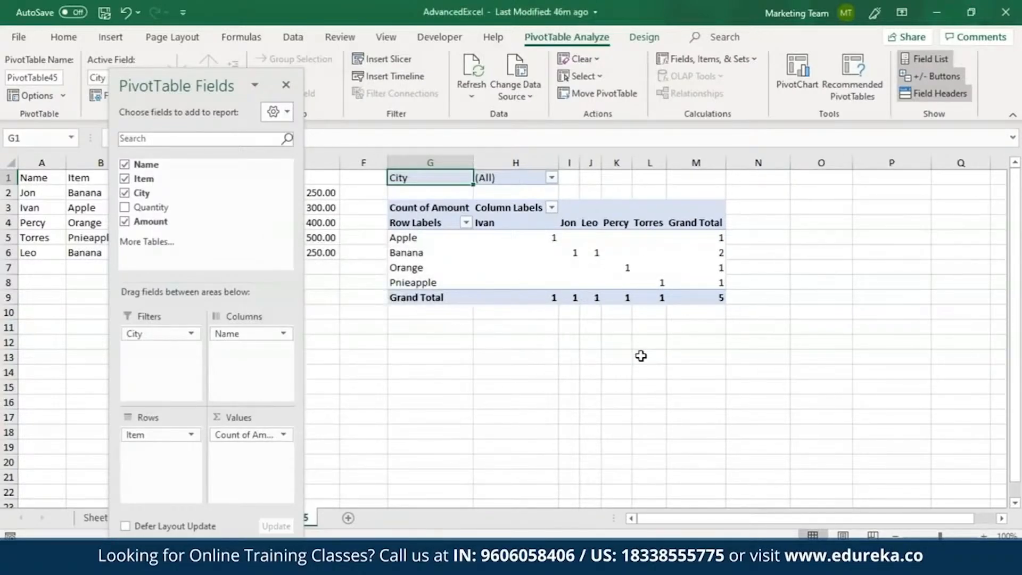
# Step: Close the PivotTable field list and summarize the Amount value field by Sum
pyautogui.click(286, 85)
pyautogui.rightClick(716, 237)
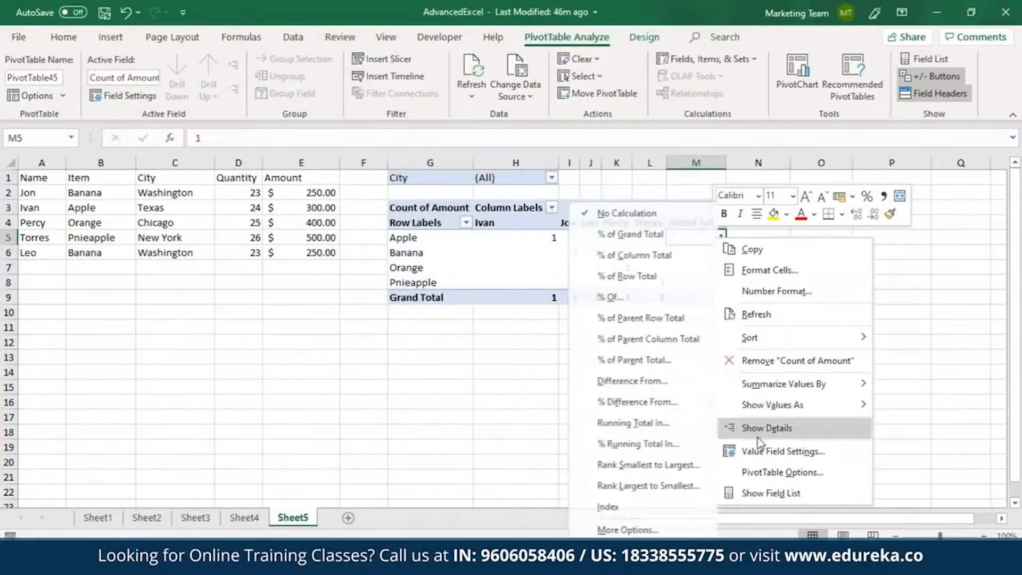
pyautogui.click(767, 451)
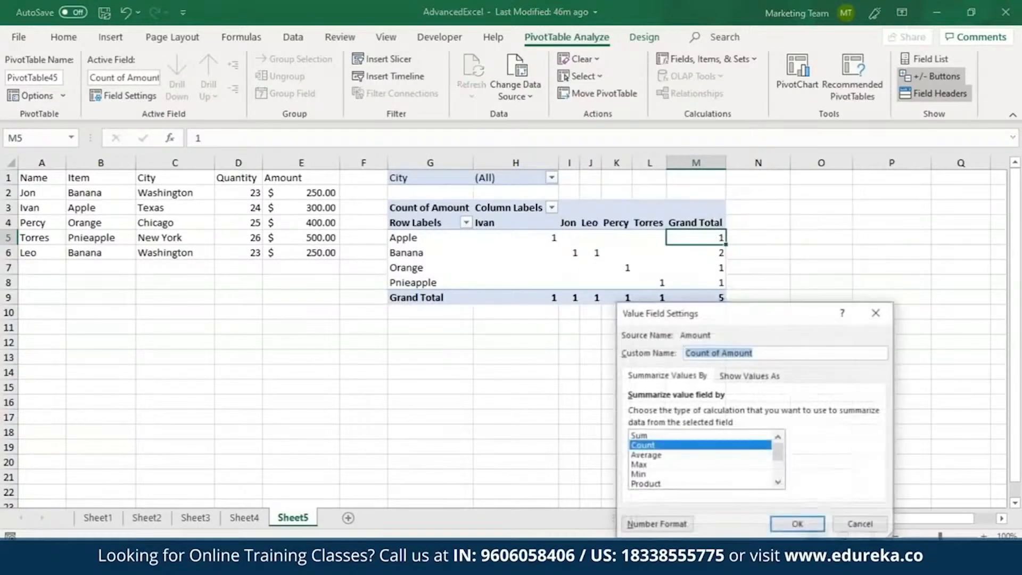
pyautogui.click(639, 436)
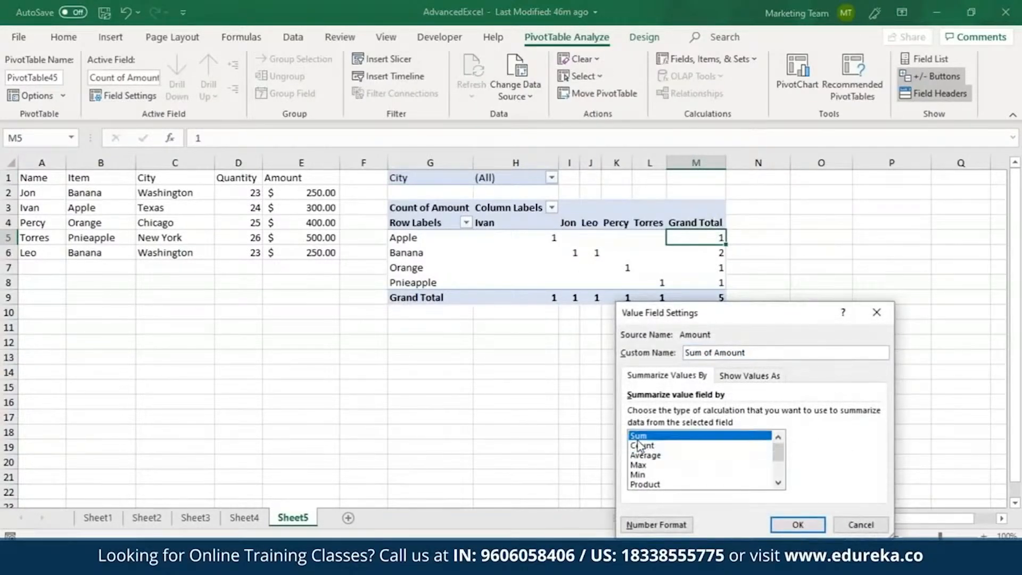
pyautogui.click(794, 526)
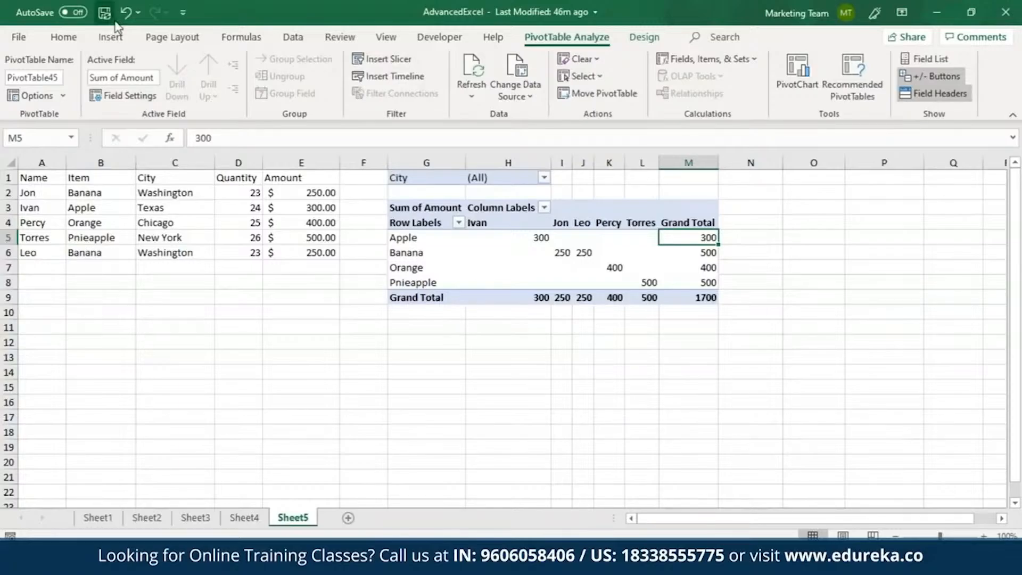
# Step: Insert a 3-D Clustered Column PivotChart from the PivotTable and view the choices of its City filter
pyautogui.click(114, 38)
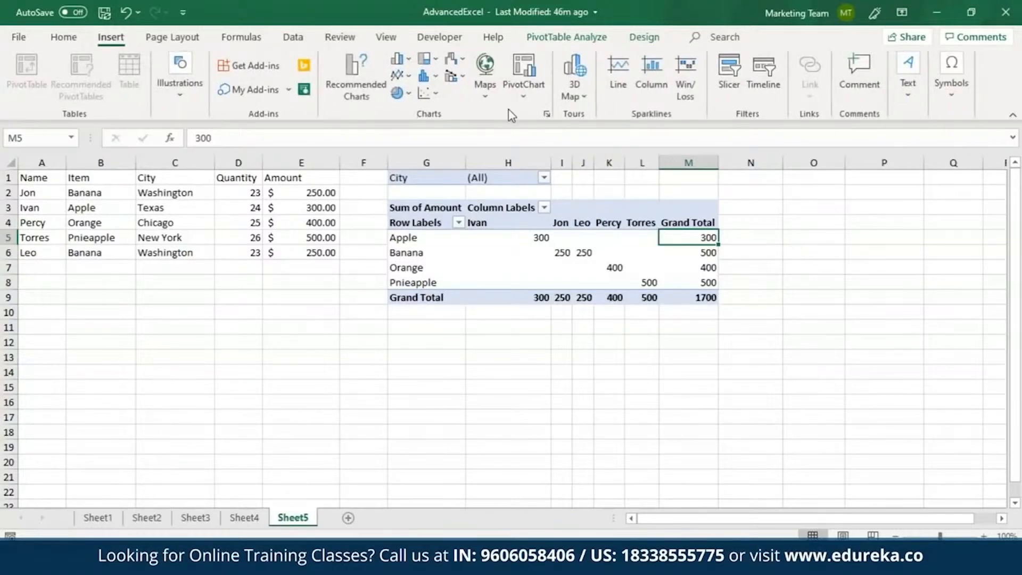
pyautogui.click(525, 99)
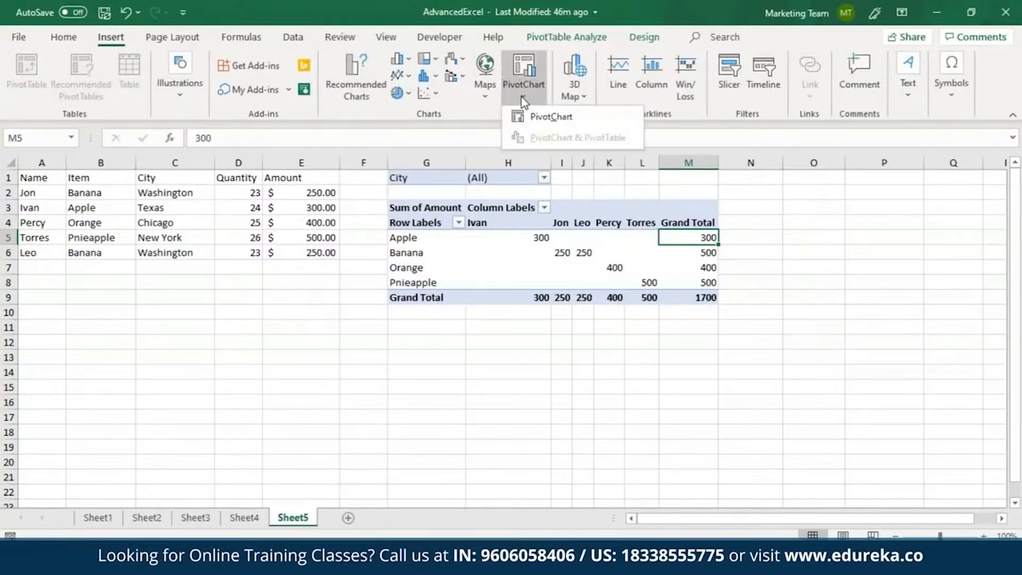
pyautogui.click(535, 117)
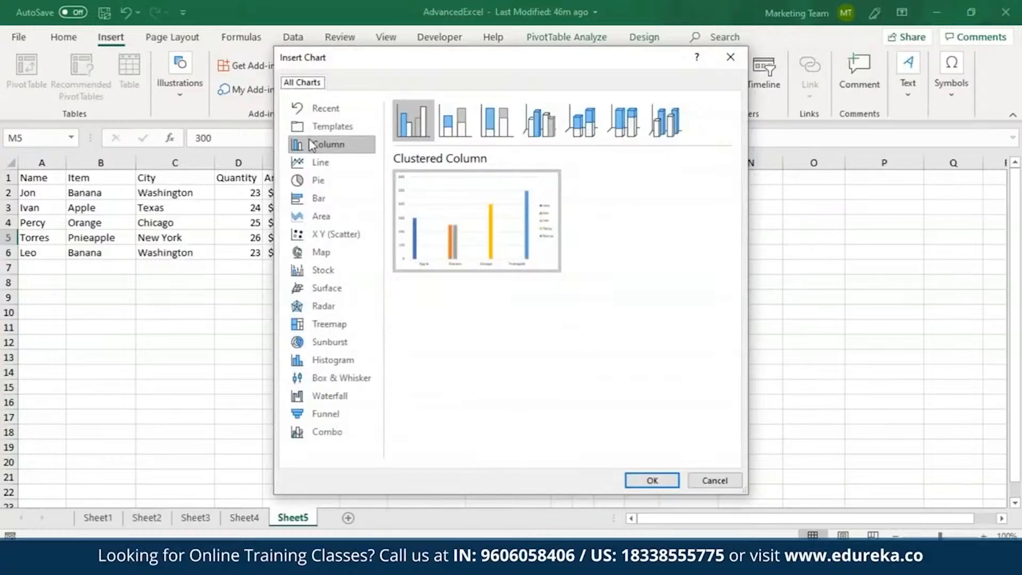
pyautogui.click(335, 146)
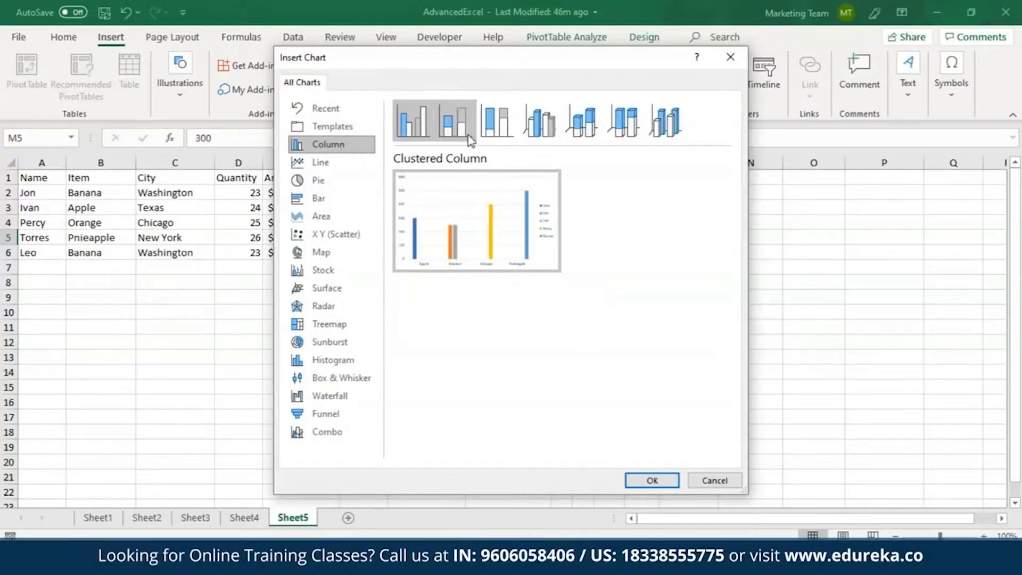
pyautogui.click(539, 126)
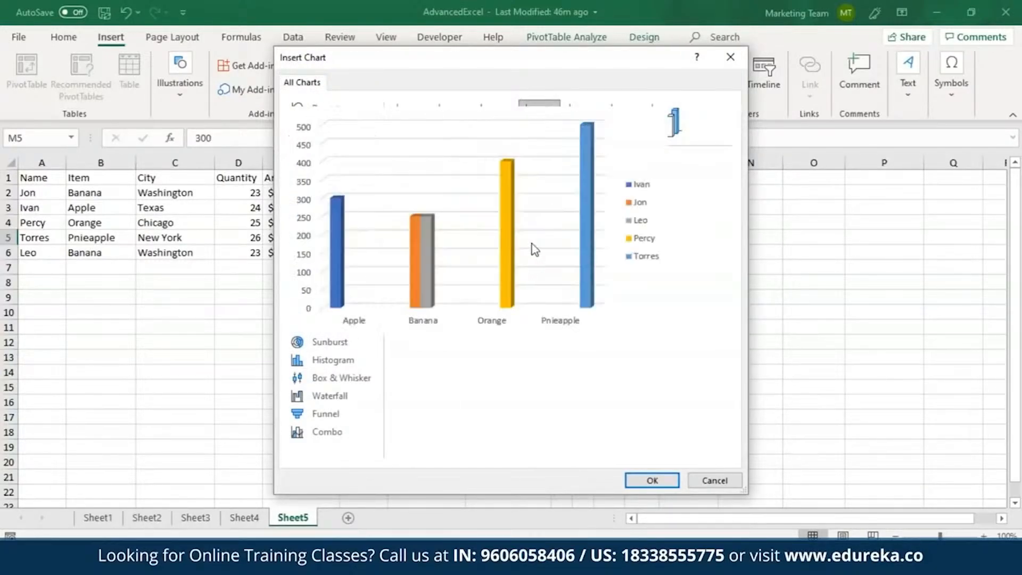
pyautogui.click(653, 481)
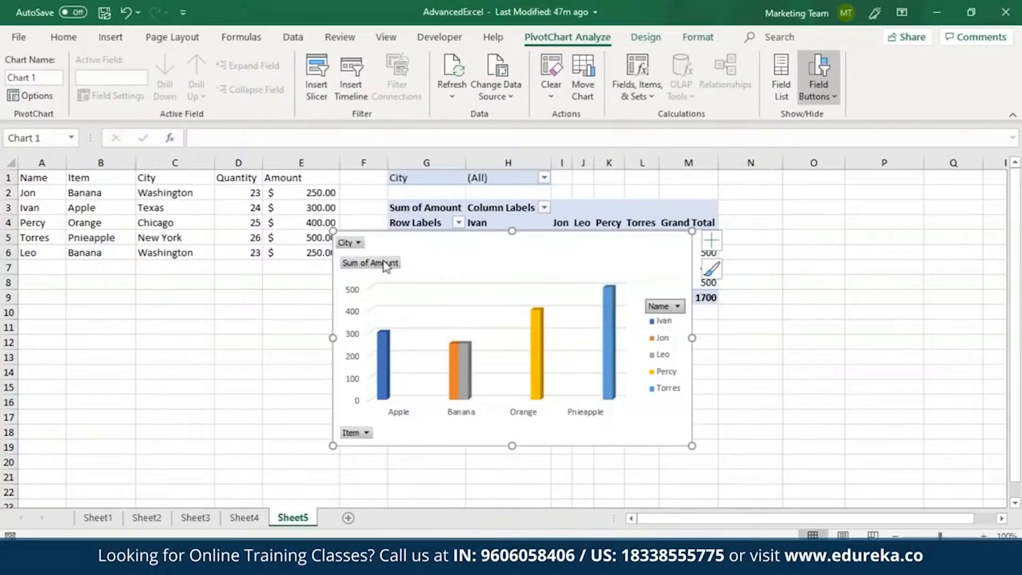
pyautogui.click(359, 244)
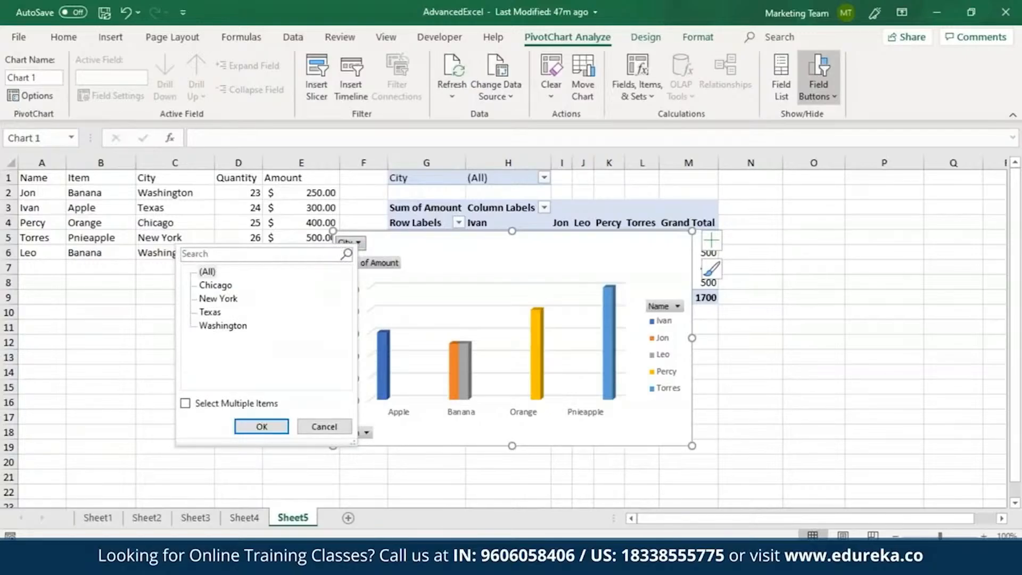
pyautogui.click(375, 246)
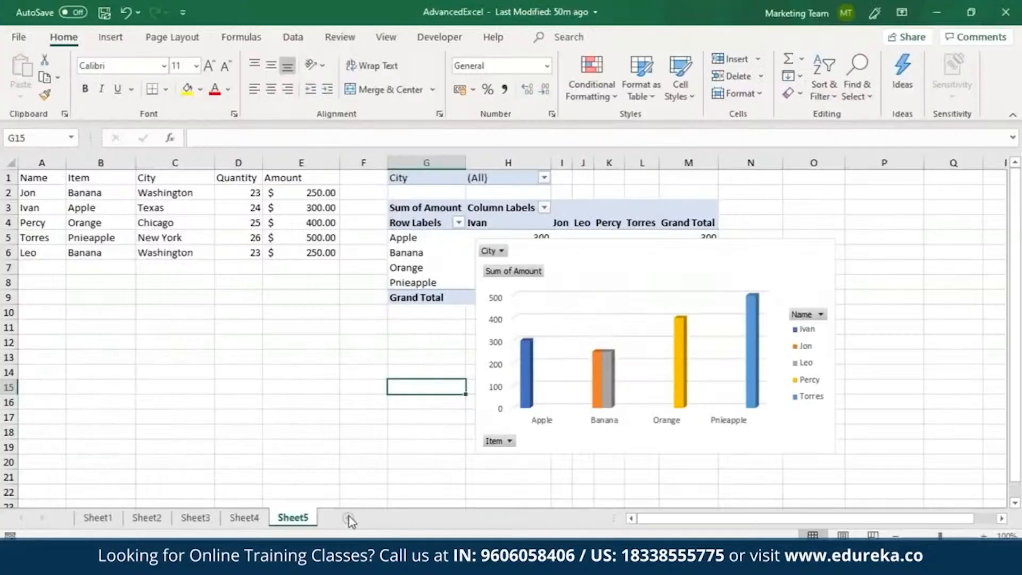
# Step: Add a new worksheet and set the data validation criterion for A1:A10 to whole numbers greater than 1
pyautogui.click(347, 517)
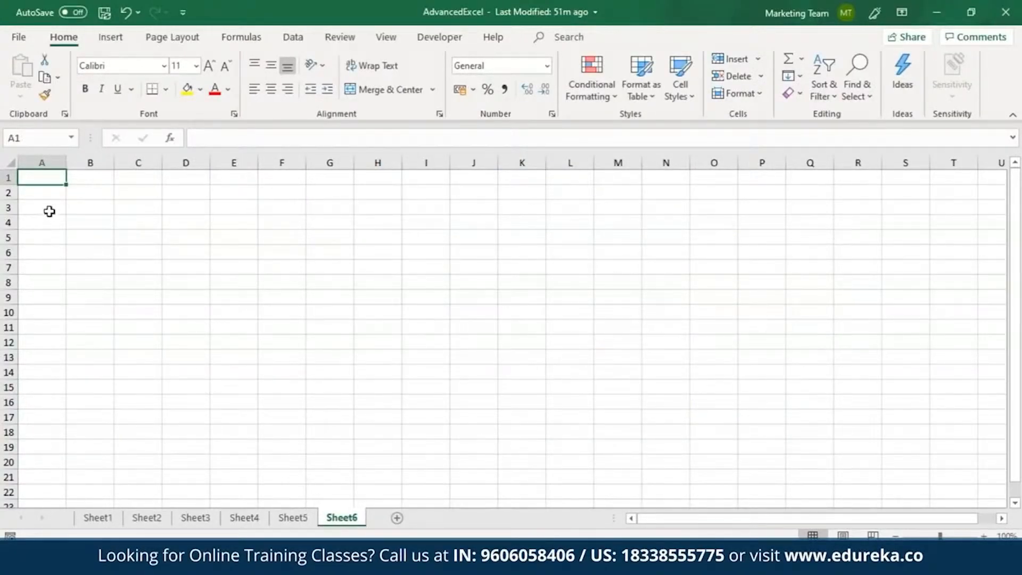
pyautogui.moveTo(46, 178); pyautogui.dragTo(39, 312)
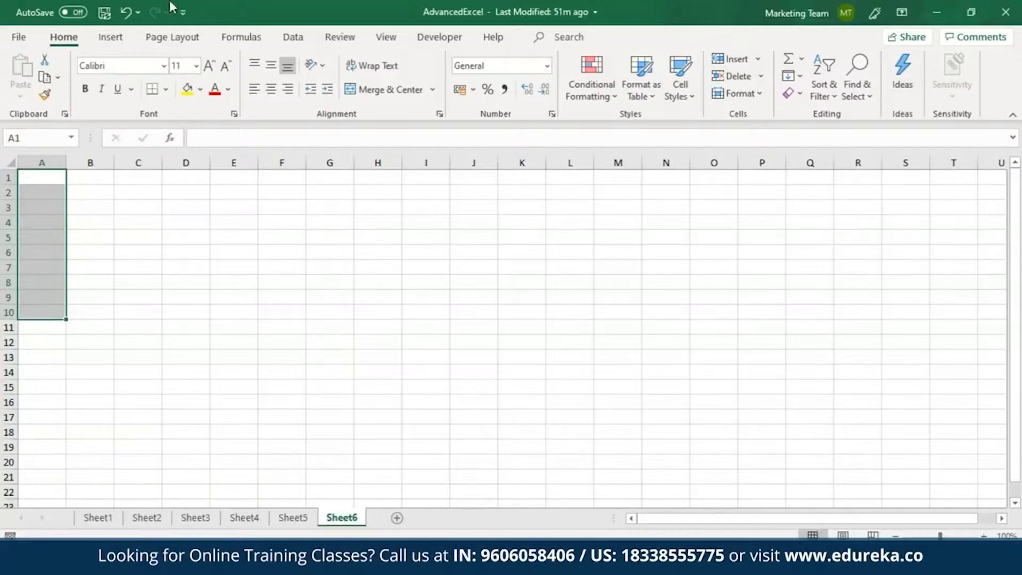
pyautogui.click(292, 42)
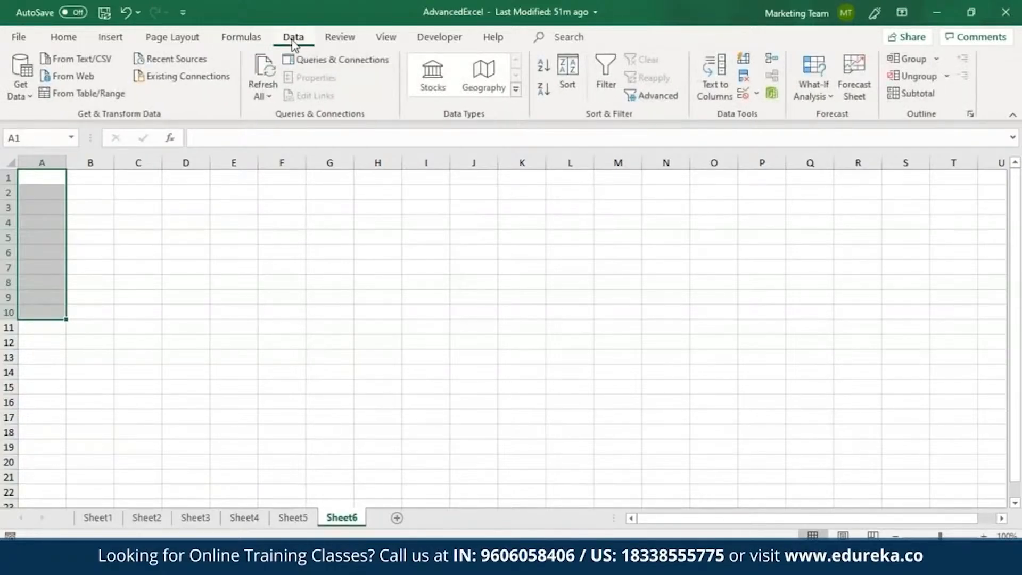
pyautogui.click(757, 95)
pyautogui.click(764, 112)
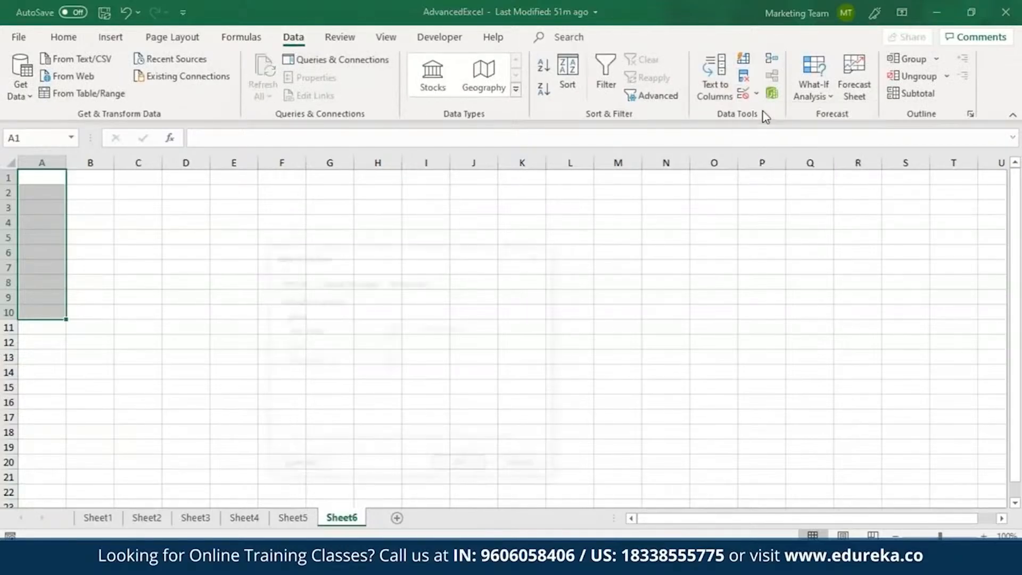
pyautogui.click(391, 330)
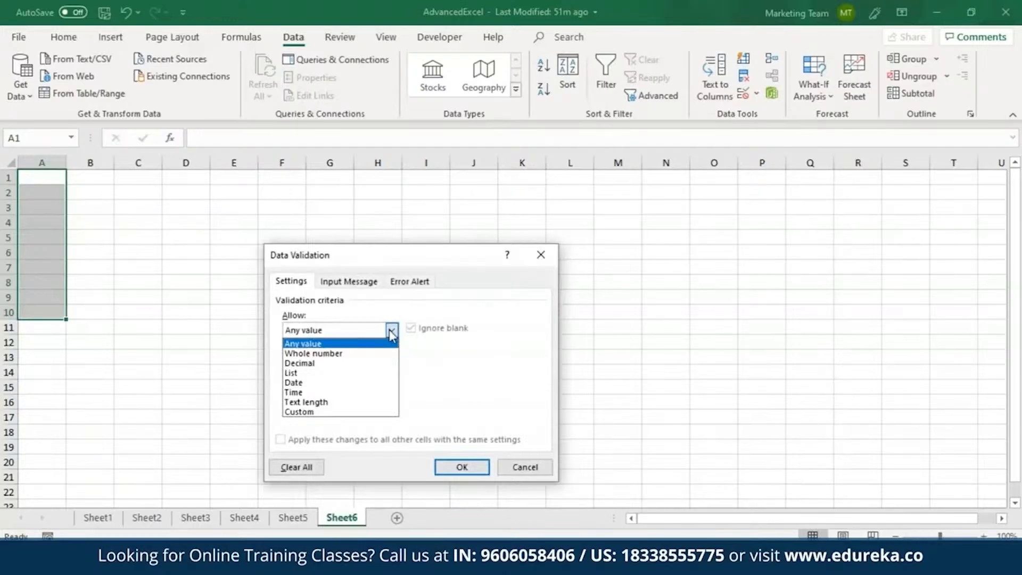
pyautogui.click(318, 354)
pyautogui.click(392, 362)
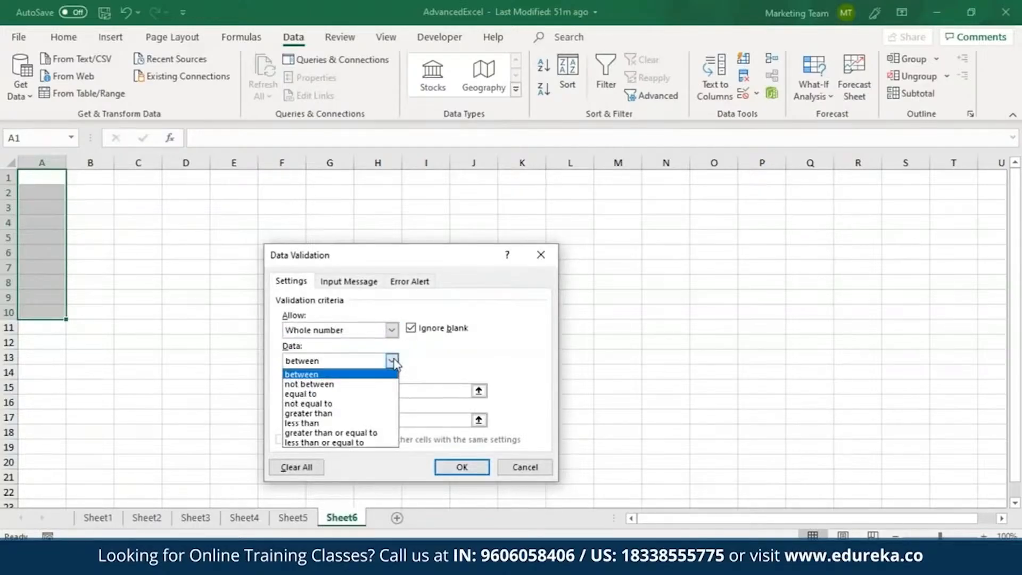
pyautogui.click(330, 414)
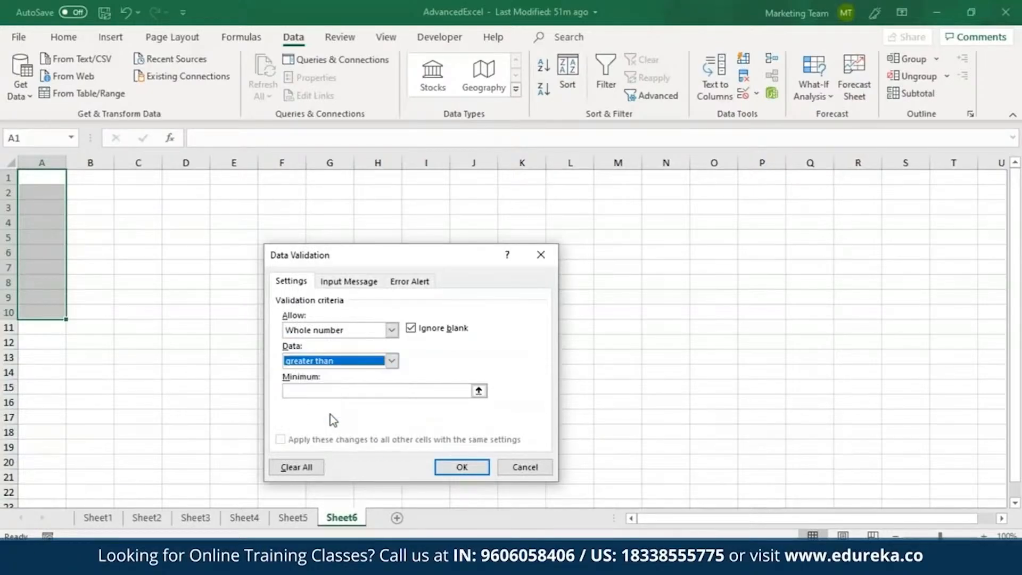
pyautogui.click(331, 391)
pyautogui.write('1')
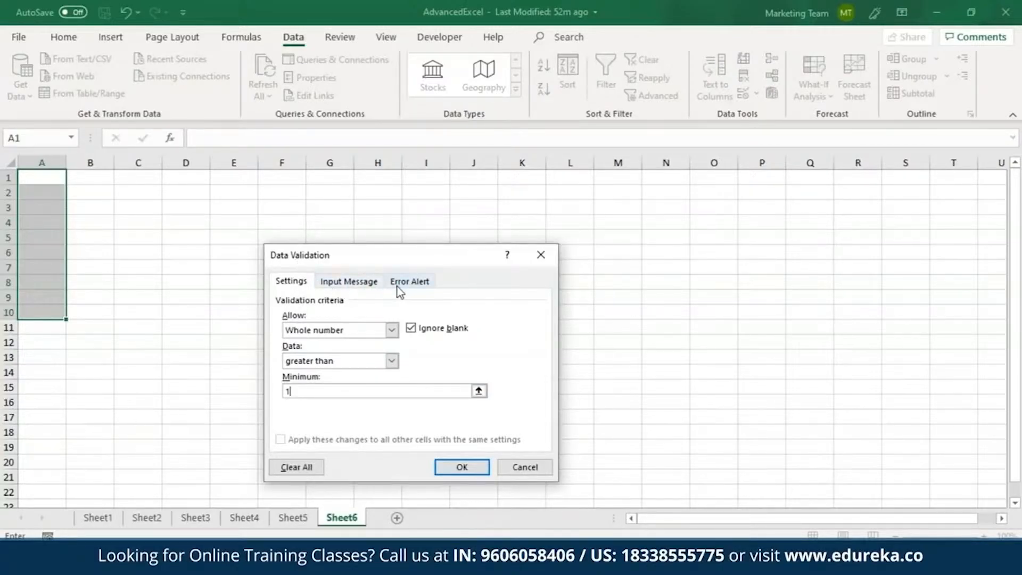
# Step: Add a validation input message titled "Message" reading "Enter whole number grete than 1"
pyautogui.click(364, 286)
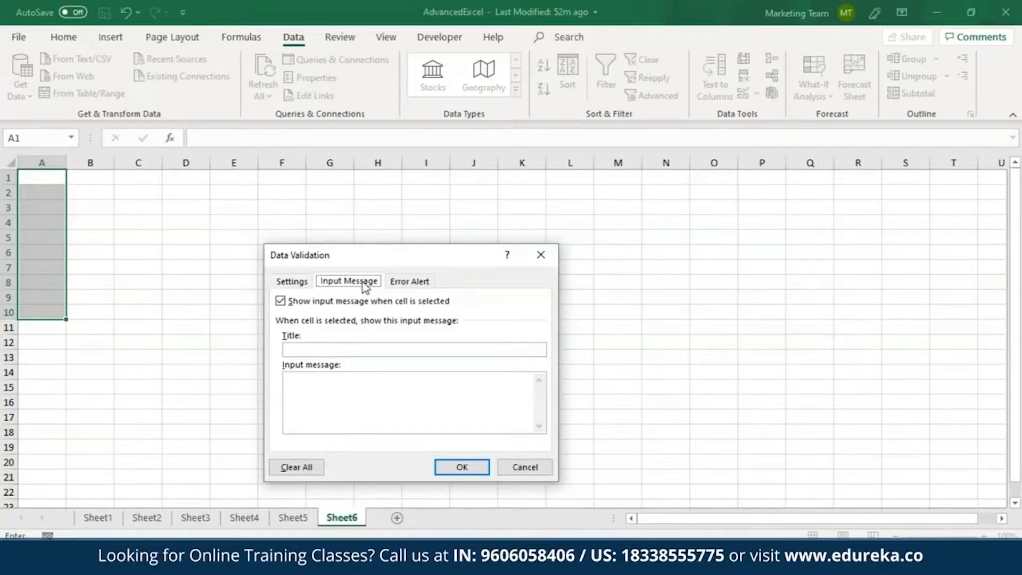
pyautogui.click(327, 349)
pyautogui.write('Message')
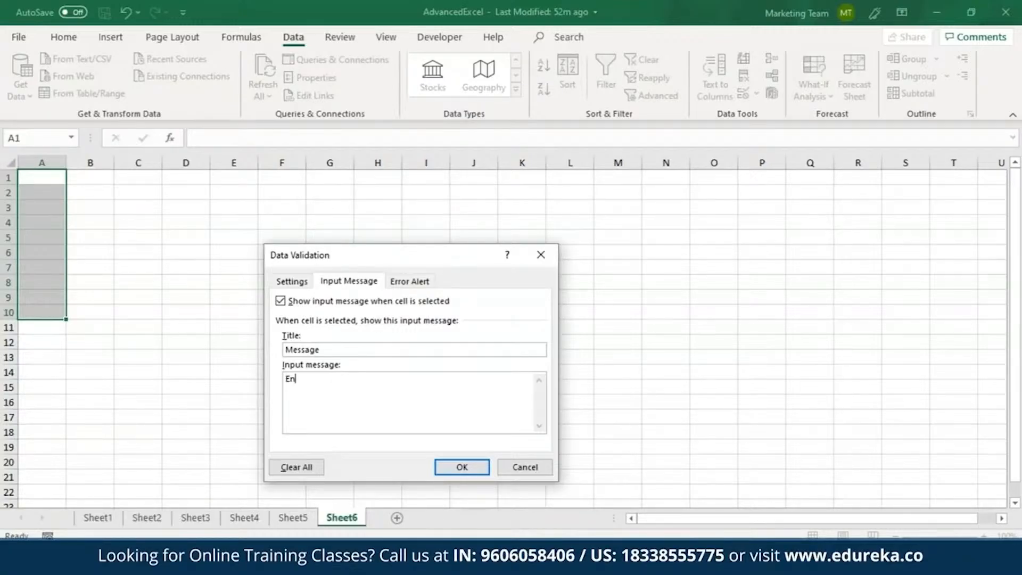
pyautogui.write('ter whole number grete than 1')
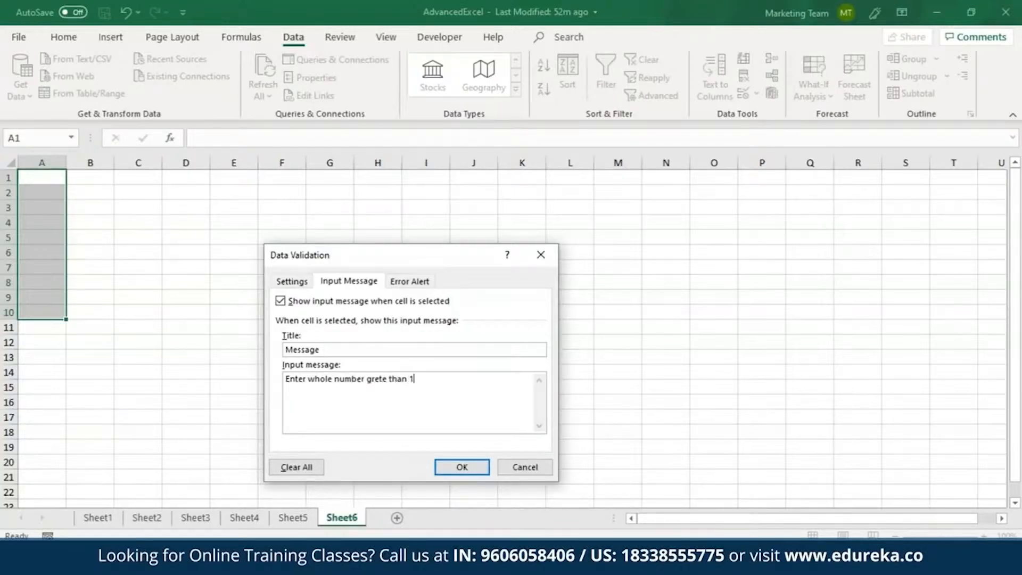
# Step: Copy the input message text into the Stop error alert and reword it to "Please enter whole number grete than 1"
pyautogui.hotkey('ctrl', 'shift', 'Left')
pyautogui.hotkey('ctrl', 'shift', 'Left')
pyautogui.hotkey('ctrl', 'shift', 'Left')
pyautogui.hotkey('ctrl', 'shift', 'Left')
pyautogui.hotkey('ctrl', 'shift', 'Left')
pyautogui.hotkey('ctrl', 'shift', 'Left')
pyautogui.hotkey('ctrl', 'c')
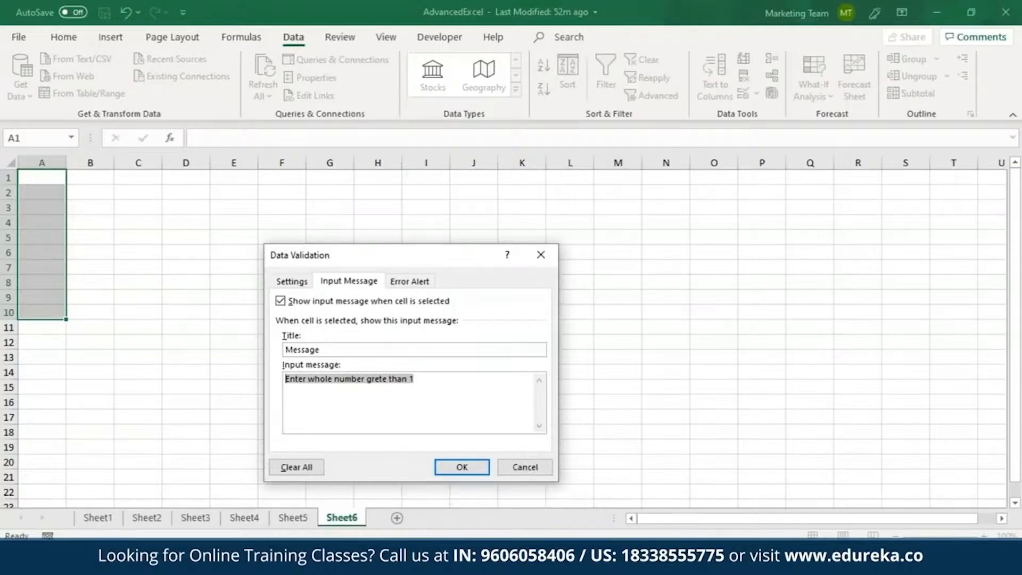
pyautogui.click(416, 283)
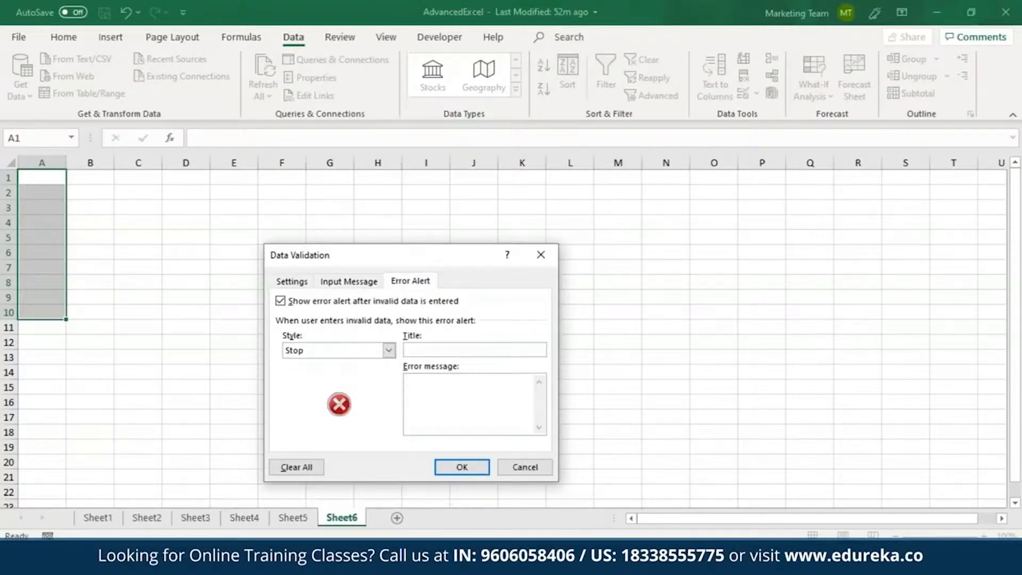
pyautogui.click(413, 380)
pyautogui.hotkey('ctrl', 'v')
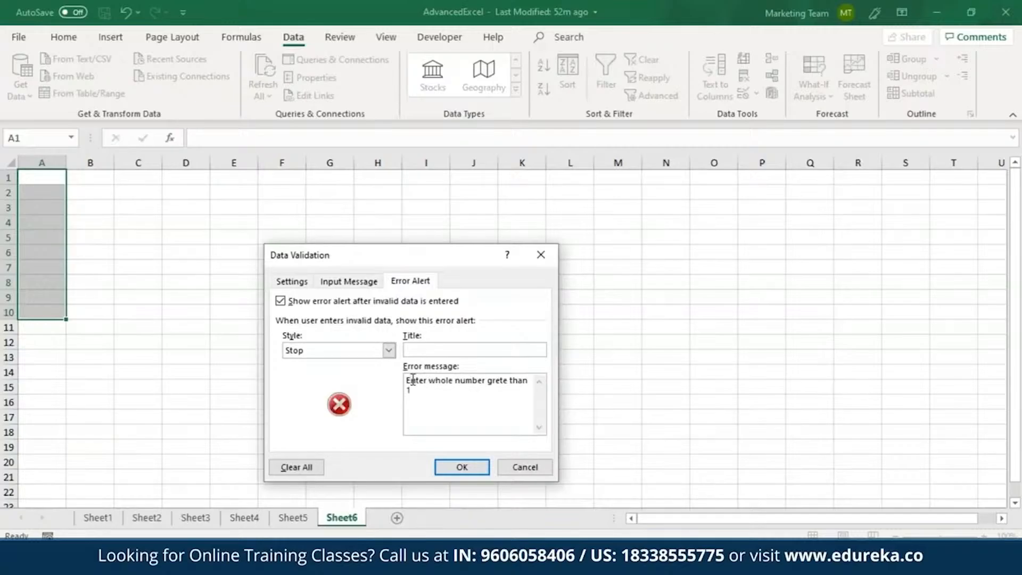
pyautogui.press('BackSpace')
pyautogui.write('Plea')
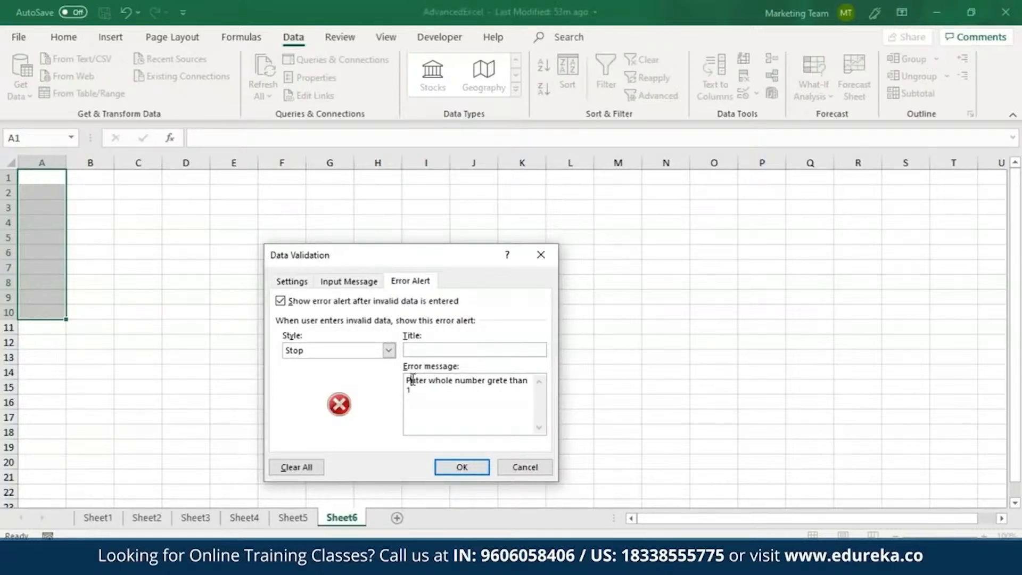
pyautogui.write('se')
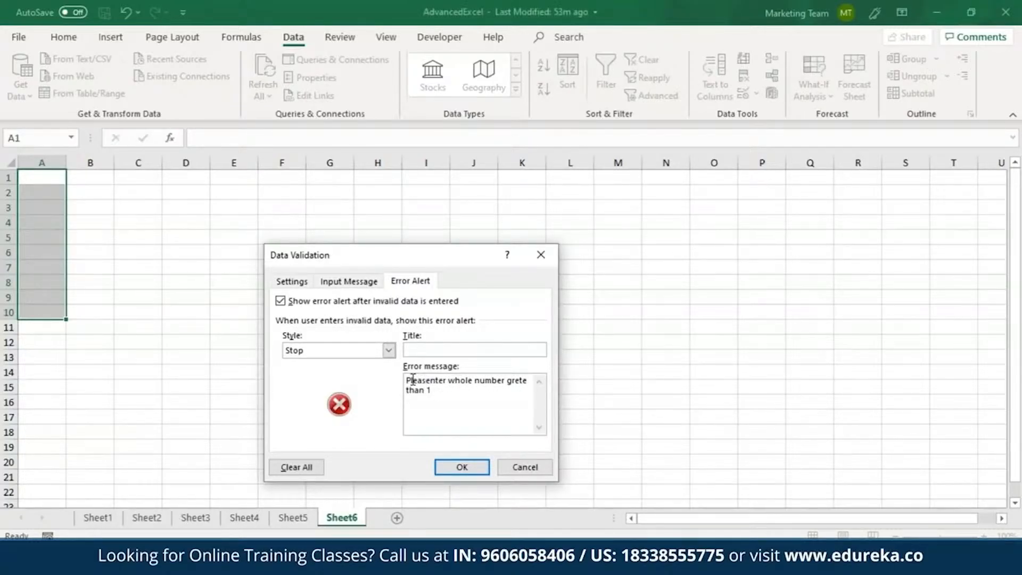
pyautogui.write(' e')
# Step: Title the error alert "Caution!" and apply the data validation to A1:A10
pyautogui.click(437, 349)
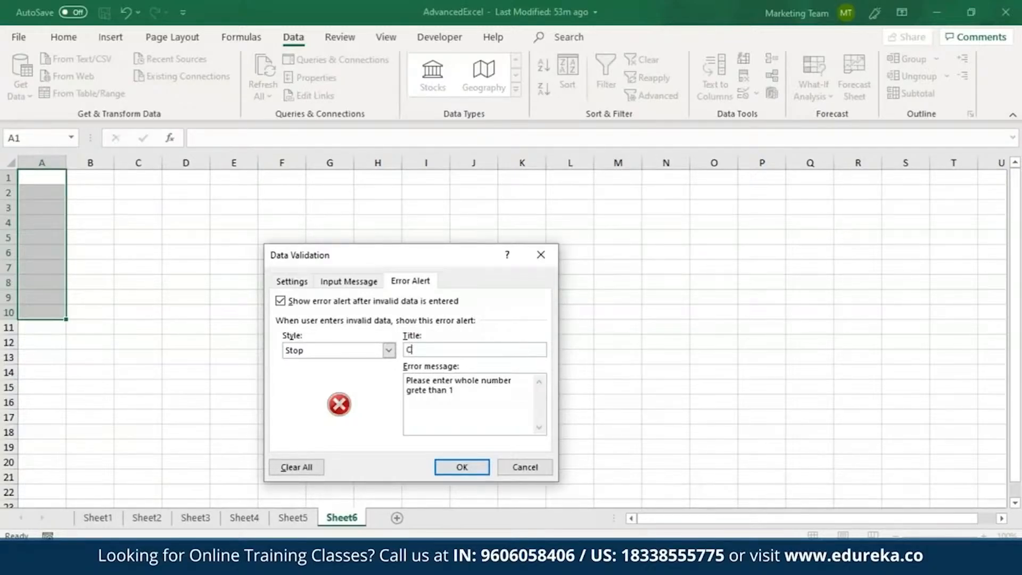
pyautogui.write('on!')
pyautogui.click(462, 468)
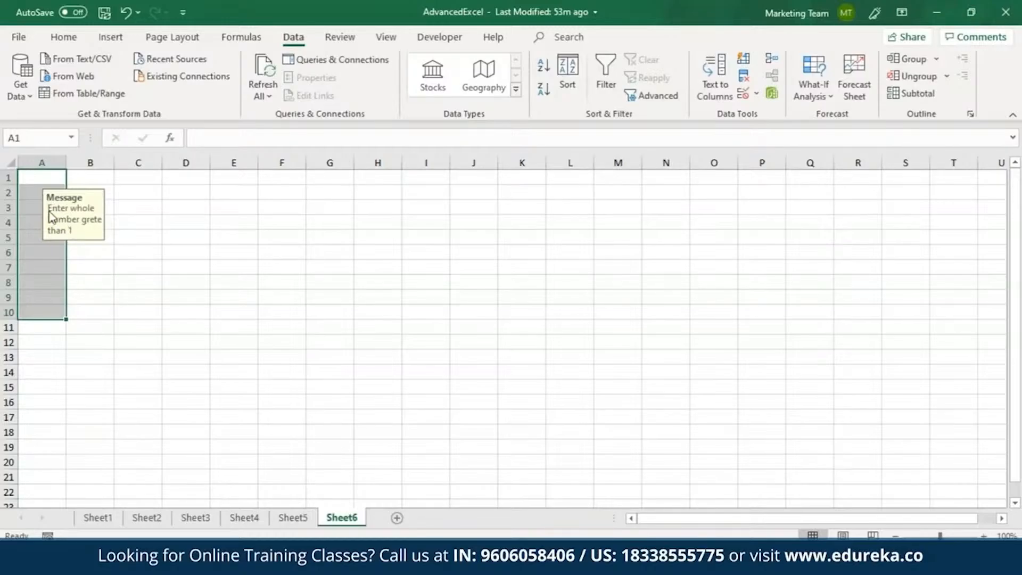
# Step: Enter the valid value 10 in cell A1
pyautogui.doubleClick(35, 179)
pyautogui.write('10')
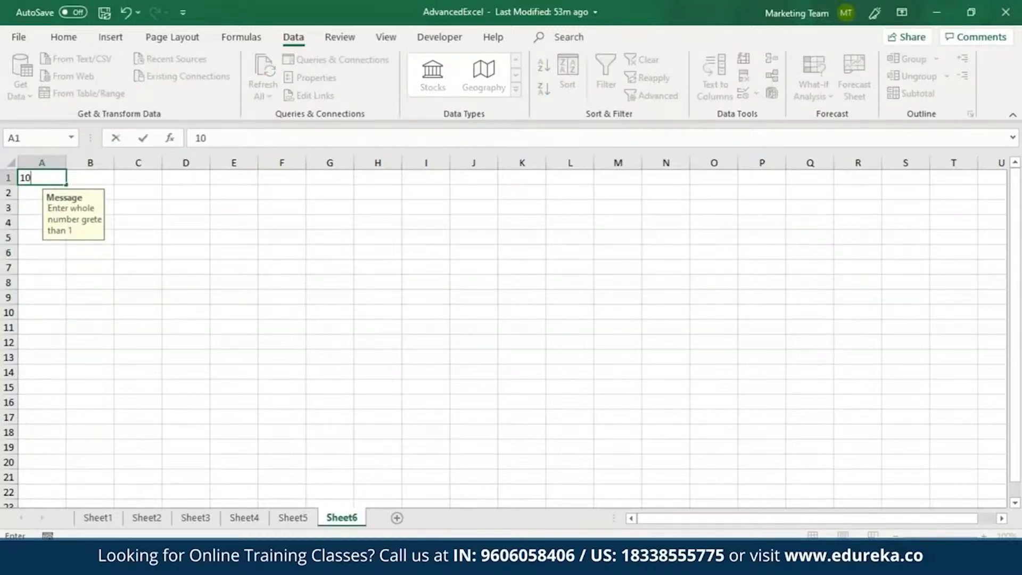
pyautogui.press('Return')
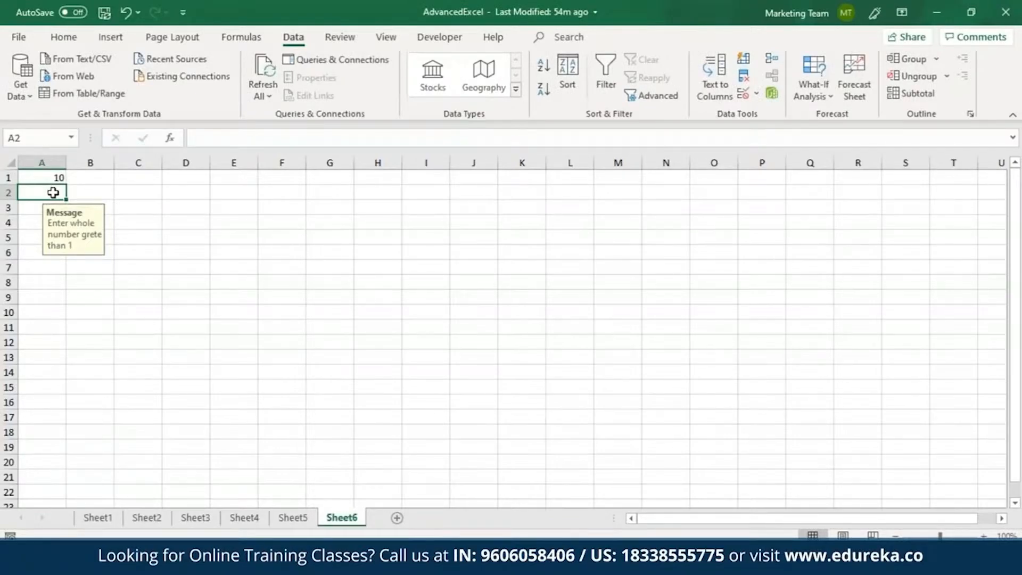
# Step: Try to enter the invalid value 2.1 in A2, cancel the error alert and clear the cell's entry
pyautogui.doubleClick(53, 192)
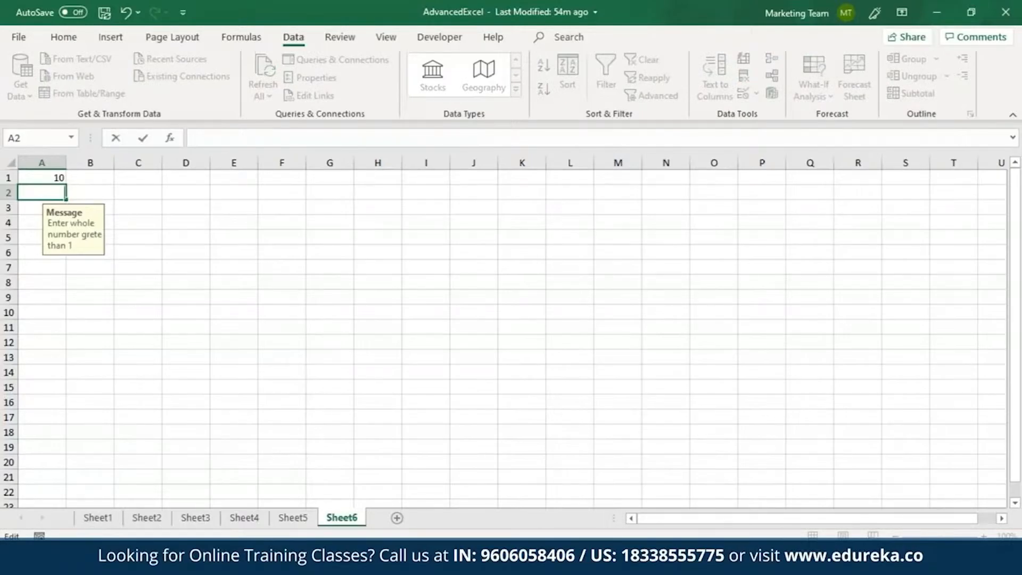
pyautogui.write('2.1')
pyautogui.press('Return')
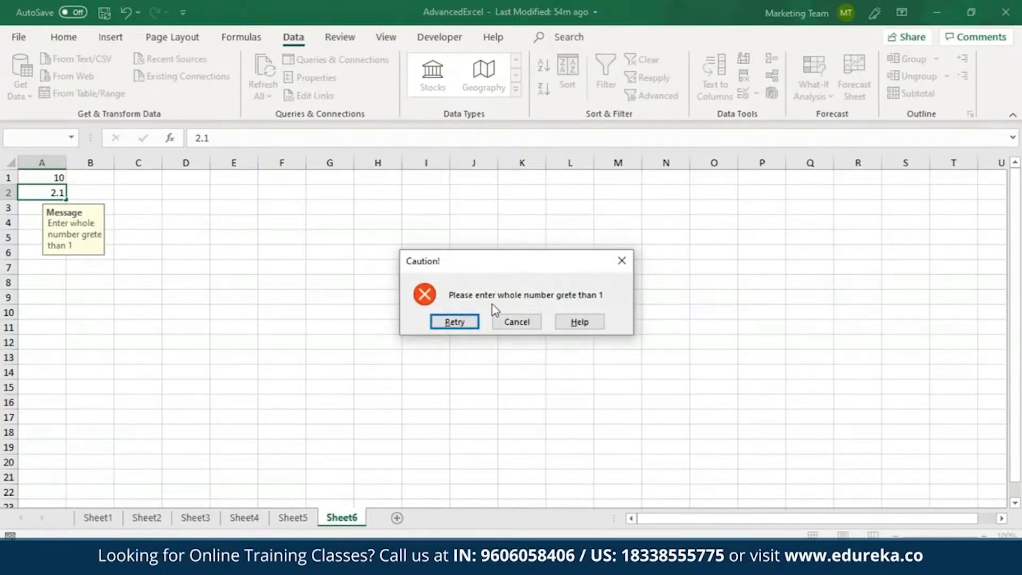
pyautogui.click(515, 323)
pyautogui.press('F2')
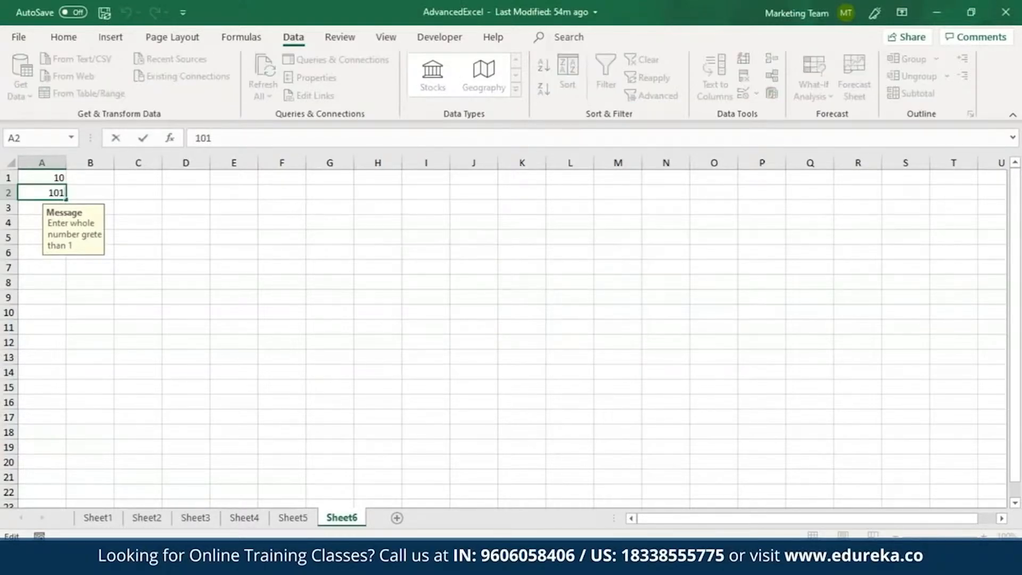
pyautogui.press('BackSpace')
pyautogui.press('BackSpace')
pyautogui.press('BackSpace')
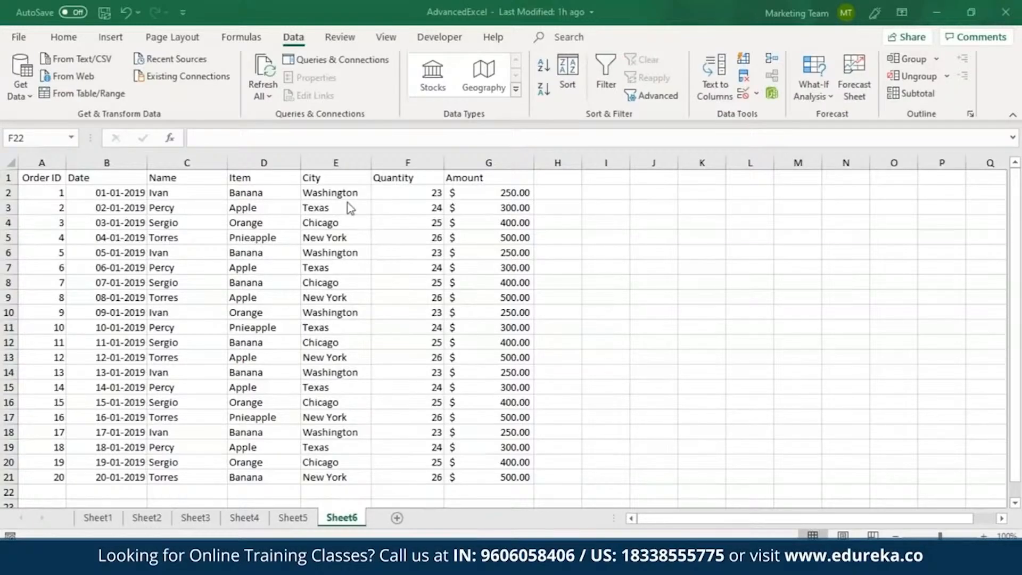
# Step: Add a filter to the City column and show only the Washington rows
pyautogui.click(343, 157)
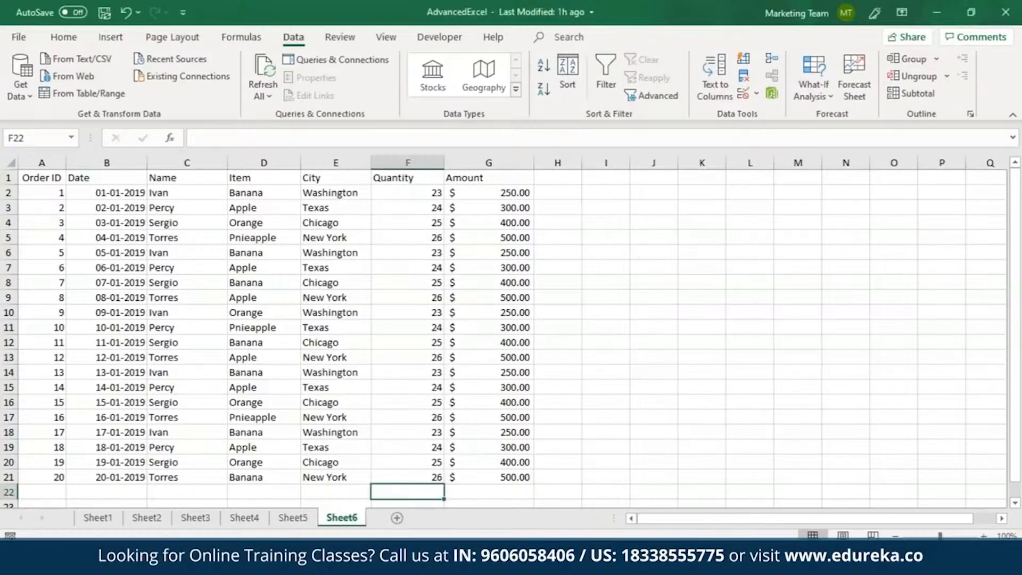
pyautogui.click(337, 162)
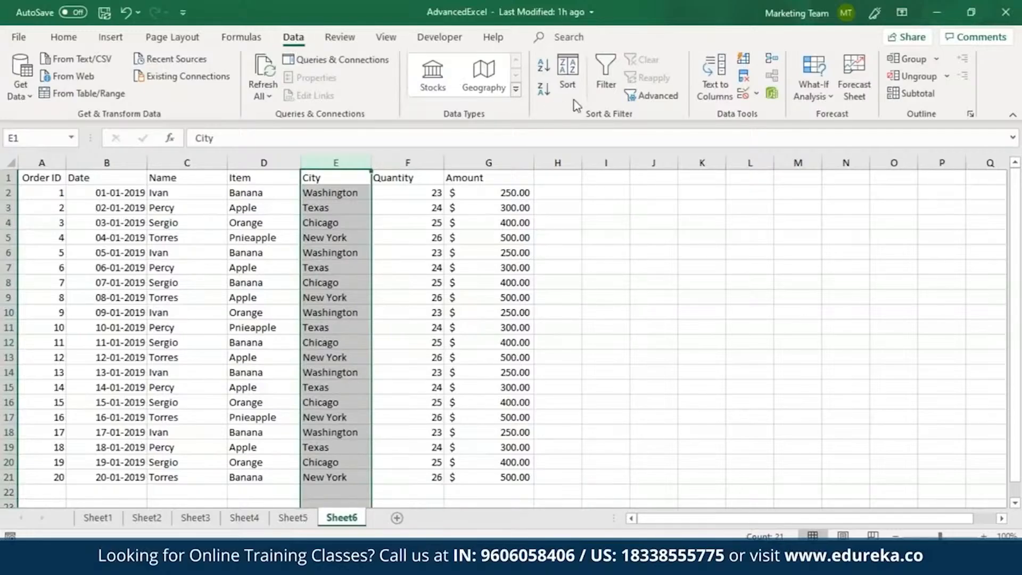
pyautogui.click(604, 81)
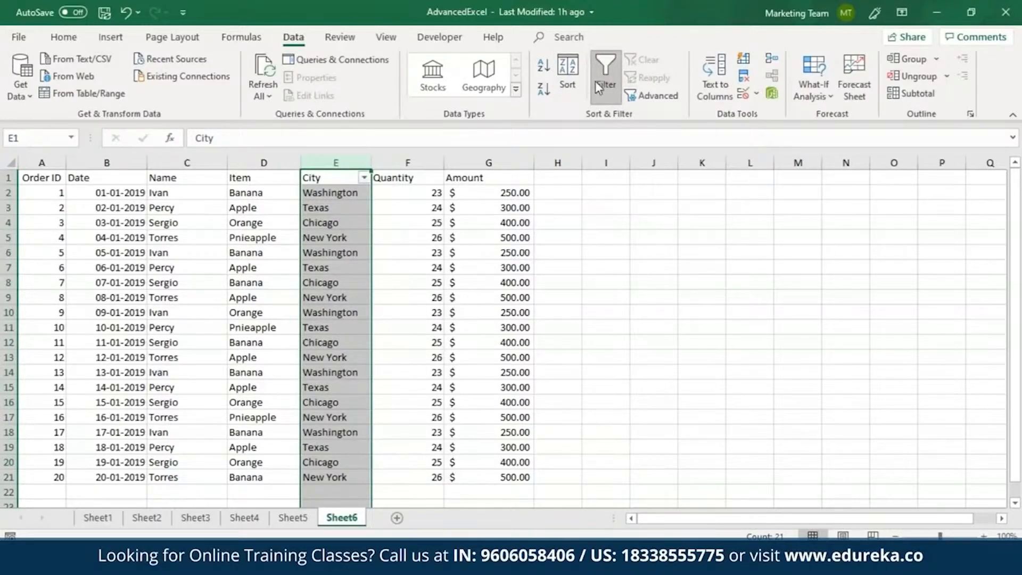
pyautogui.click(364, 178)
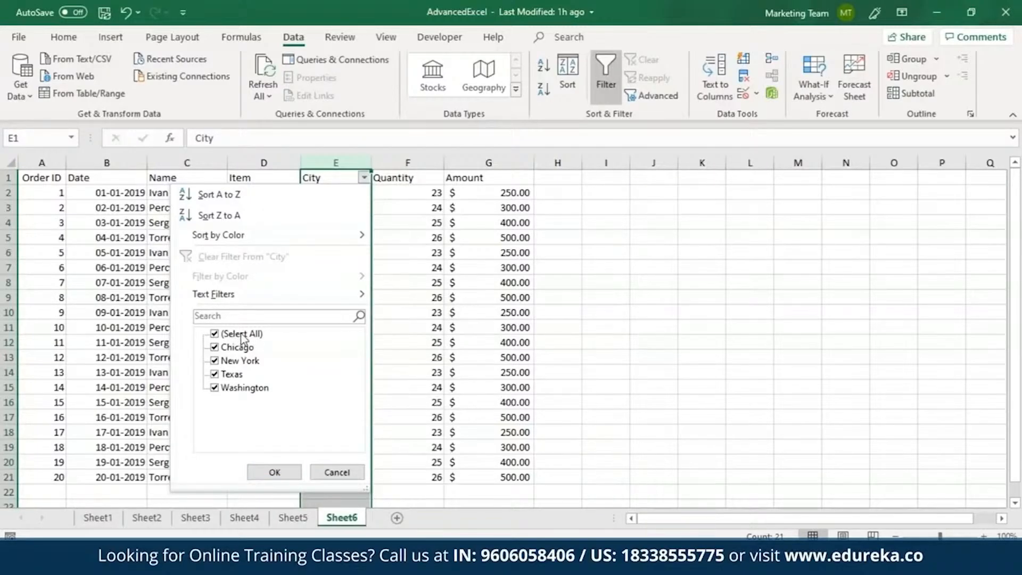
pyautogui.click(214, 335)
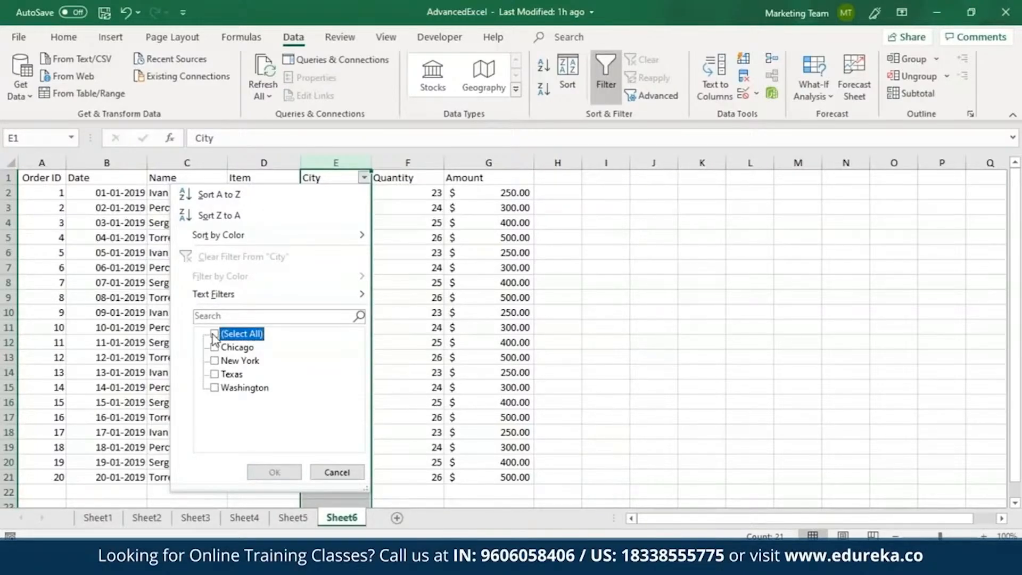
pyautogui.click(215, 388)
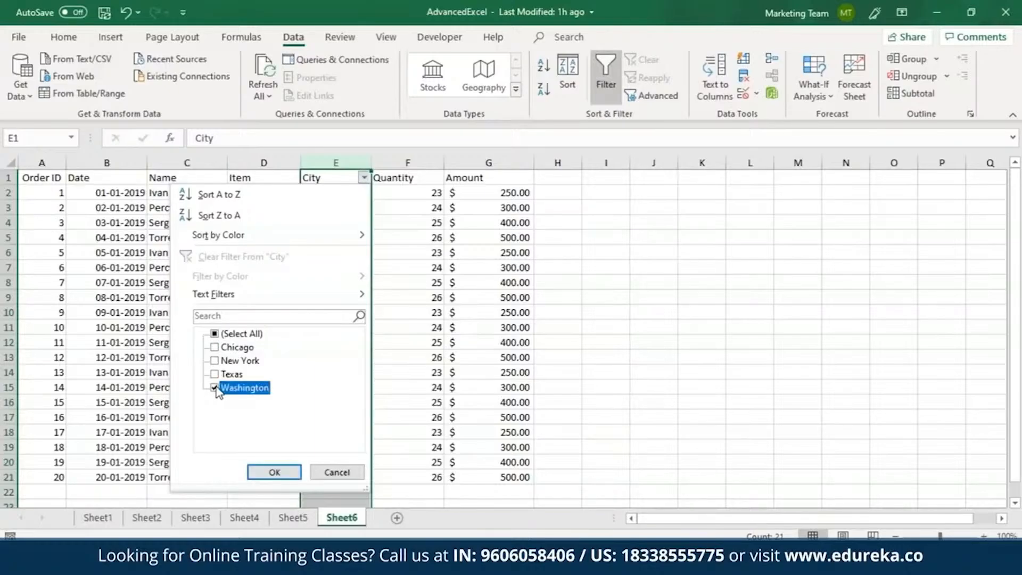
pyautogui.click(278, 472)
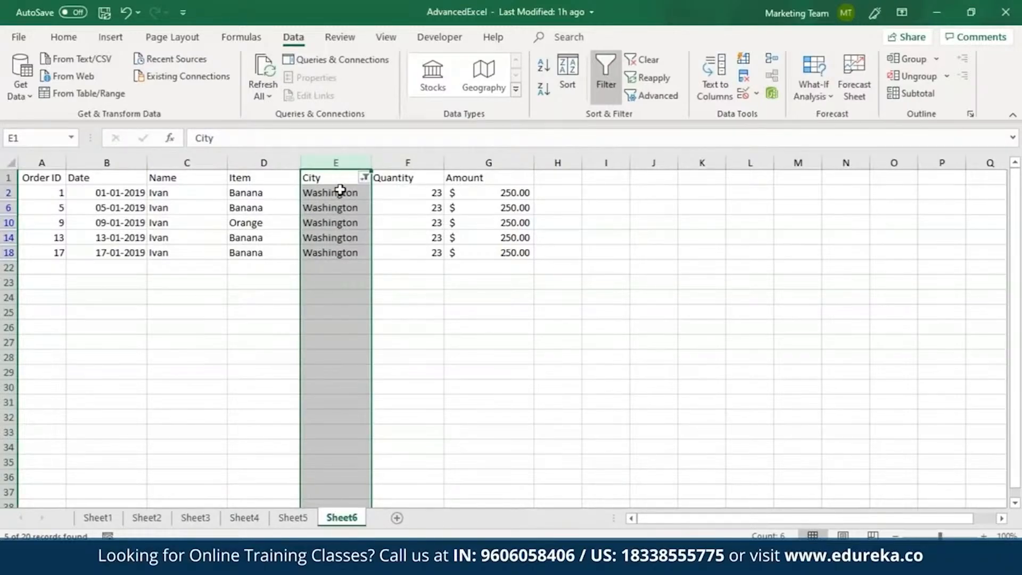
# Step: Remove the City filter and add filters to the Name, Item and City columns instead
pyautogui.click(263, 163)
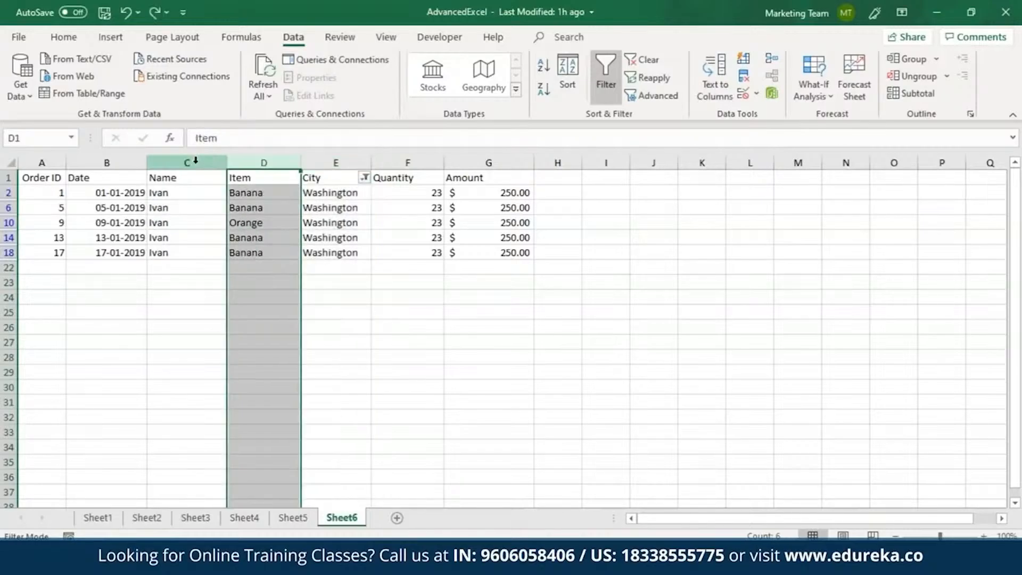
pyautogui.moveTo(180, 162); pyautogui.dragTo(341, 164)
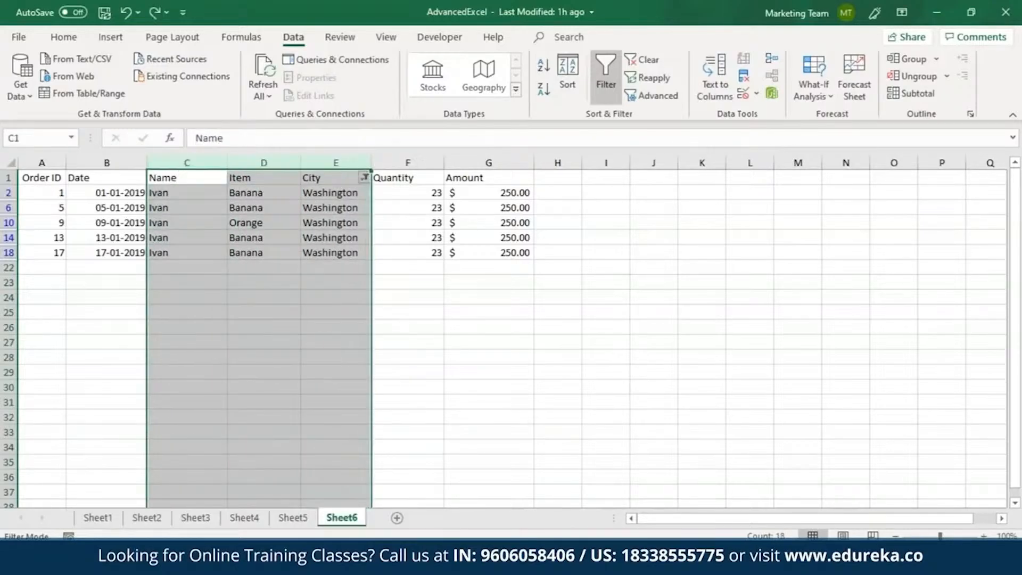
pyautogui.click(601, 77)
pyautogui.click(601, 77)
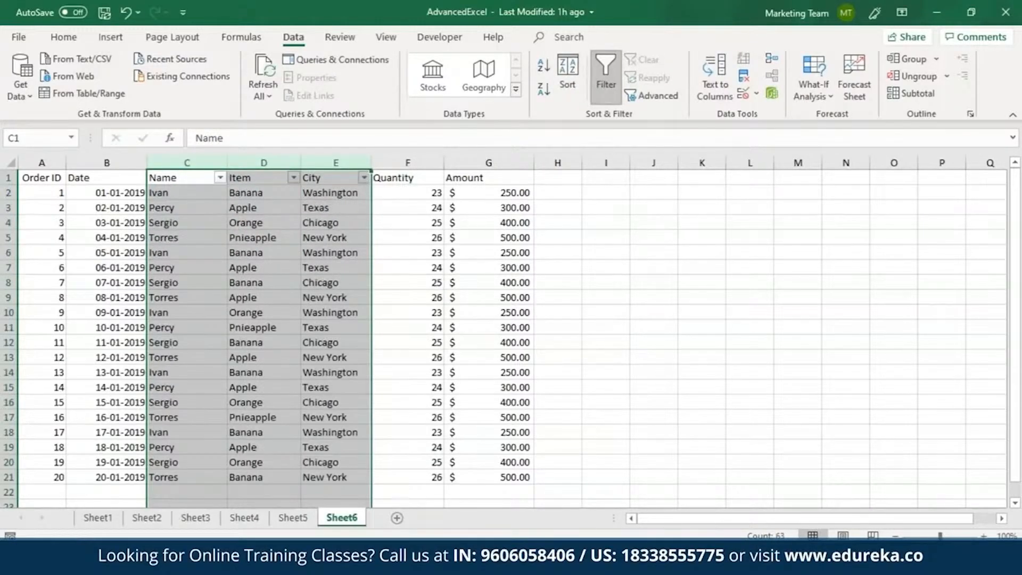
# Step: Filter the City column to show only New York
pyautogui.click(364, 177)
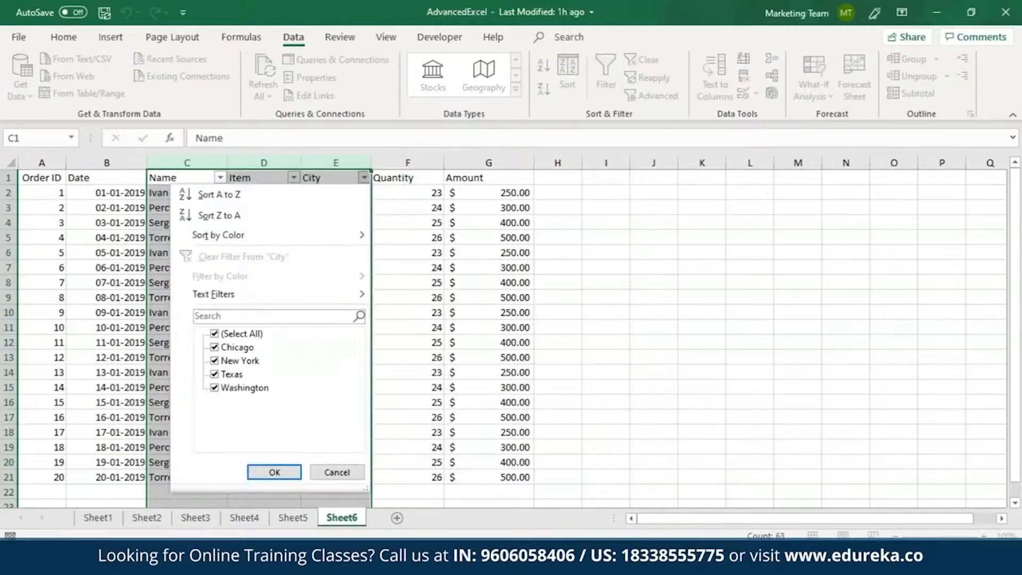
pyautogui.click(226, 334)
pyautogui.click(215, 361)
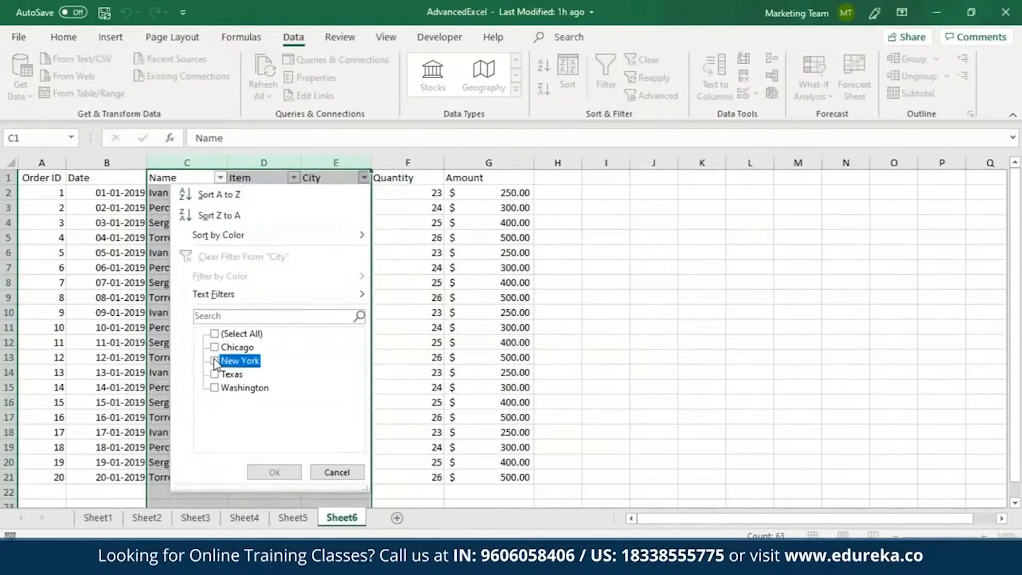
pyautogui.click(274, 473)
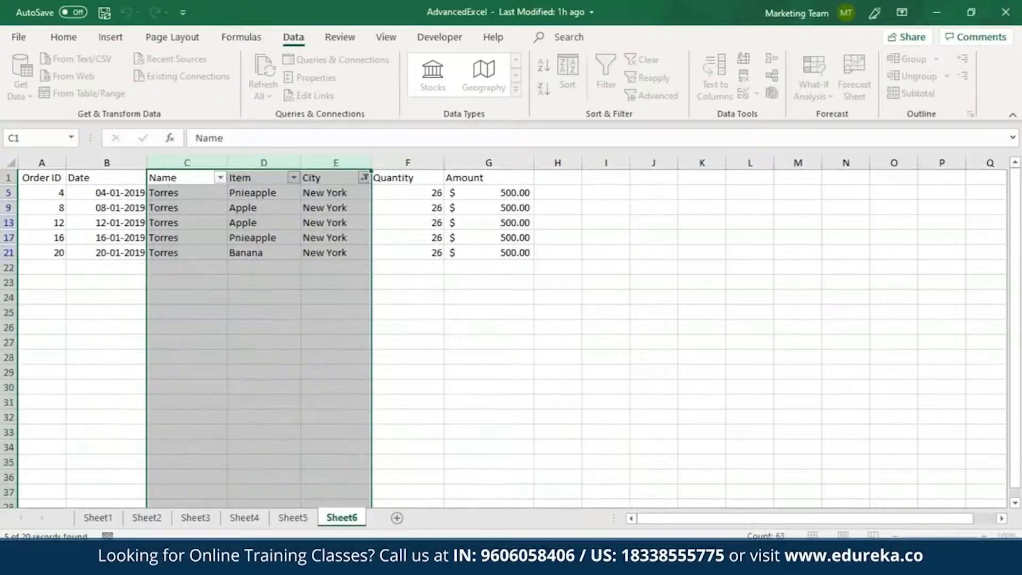
# Step: Filter the Item column to show only Apple
pyautogui.click(295, 179)
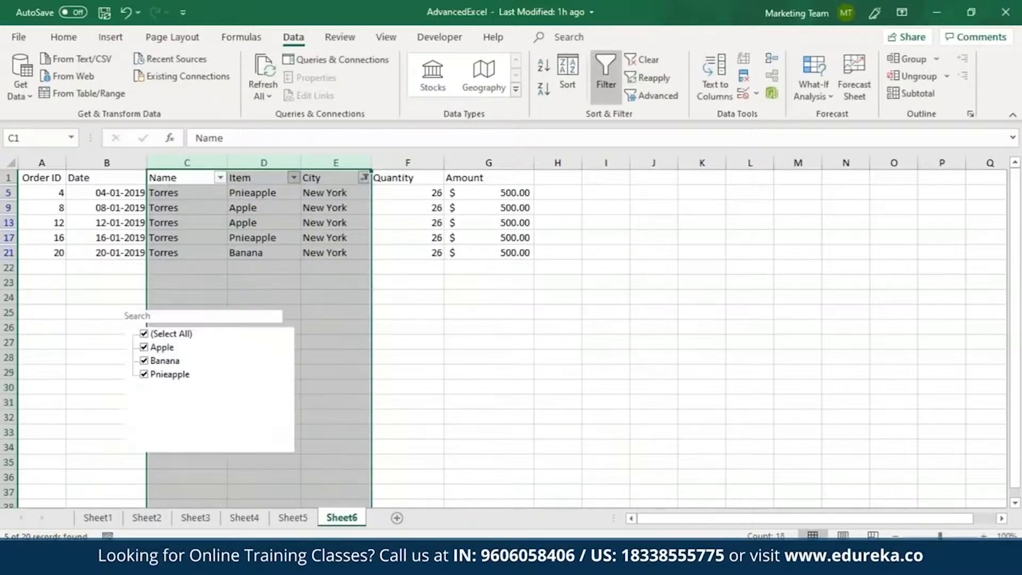
pyautogui.click(155, 335)
pyautogui.click(149, 348)
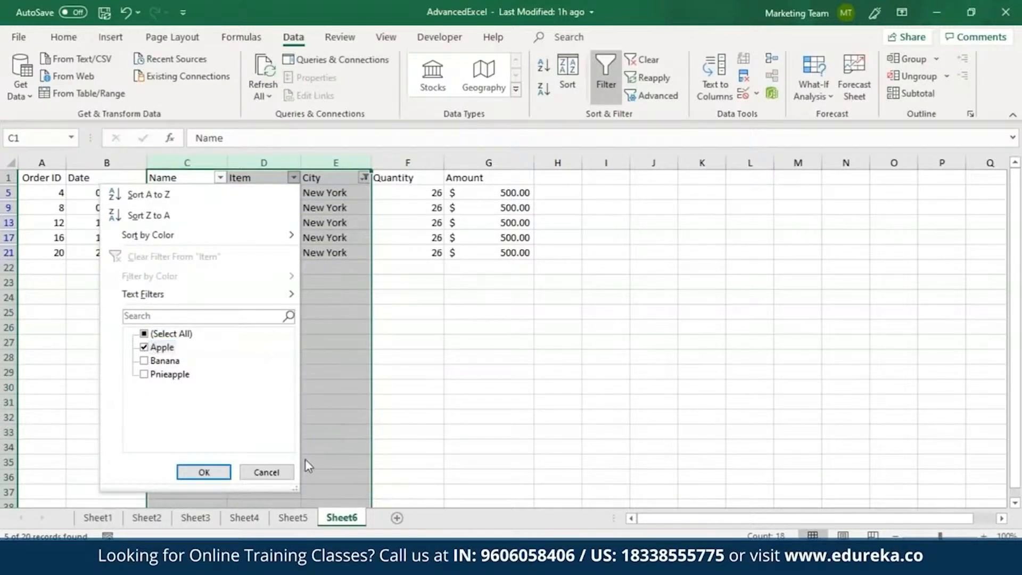
pyautogui.click(207, 475)
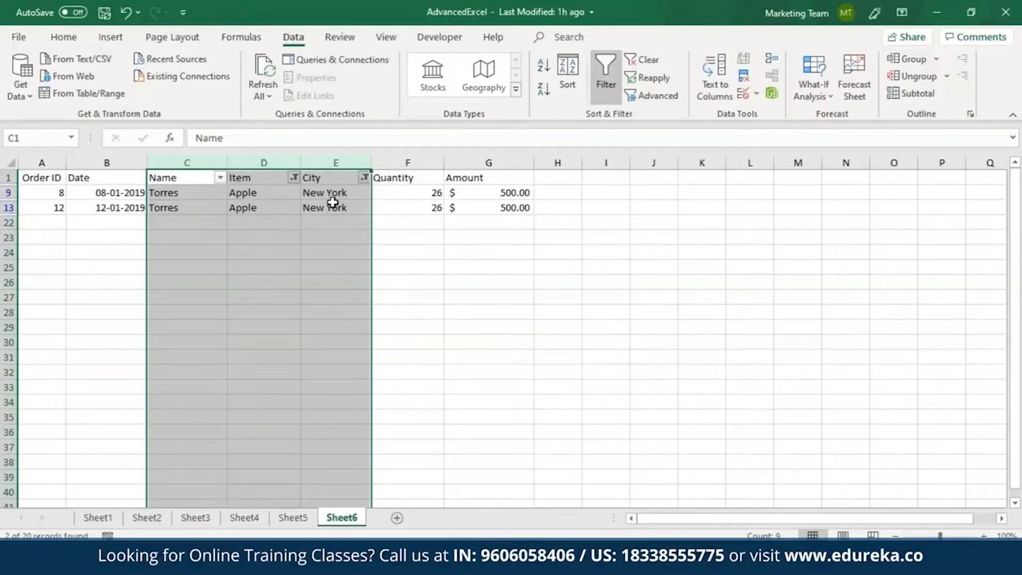
# Step: Undo the Item and City filters and the filtering of the three columns, and deselect the columns
pyautogui.hotkey('ctrl', 'z')
pyautogui.hotkey('ctrl', 'z')
pyautogui.hotkey('ctrl', 'z')
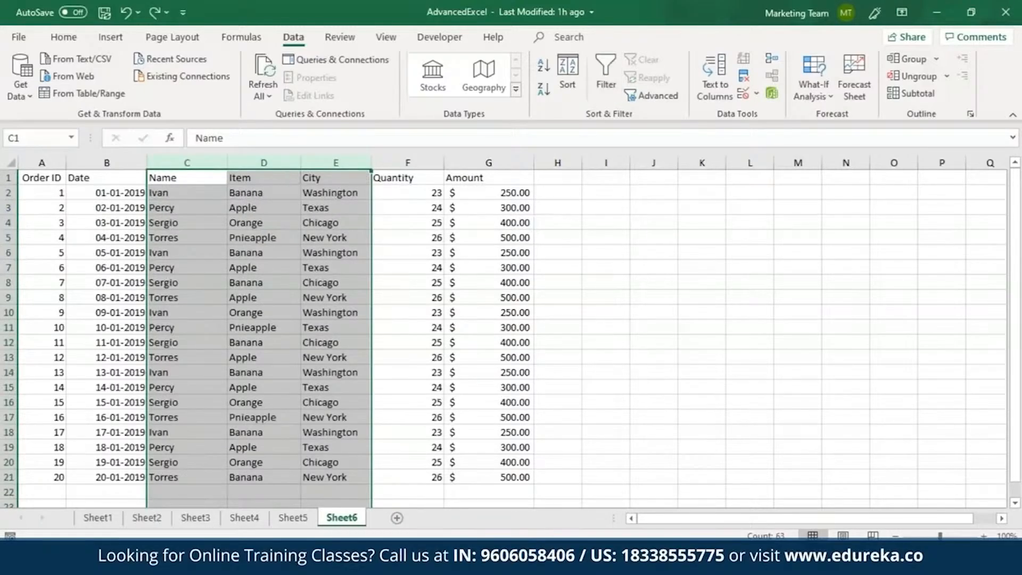
pyautogui.click(530, 204)
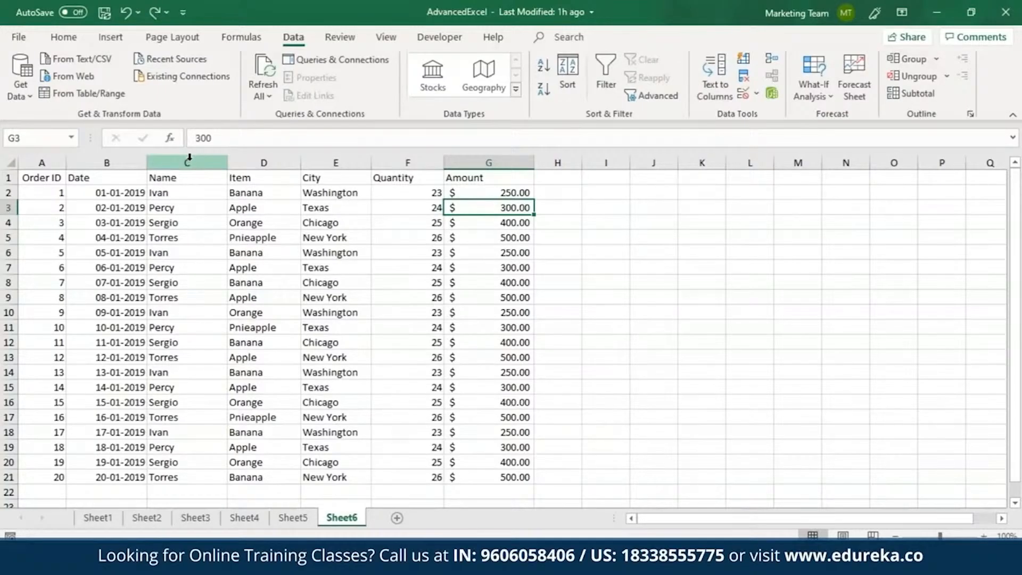
# Step: Sort the entire Name column by cell values from A to Z, continuing with the current selection only
pyautogui.click(189, 158)
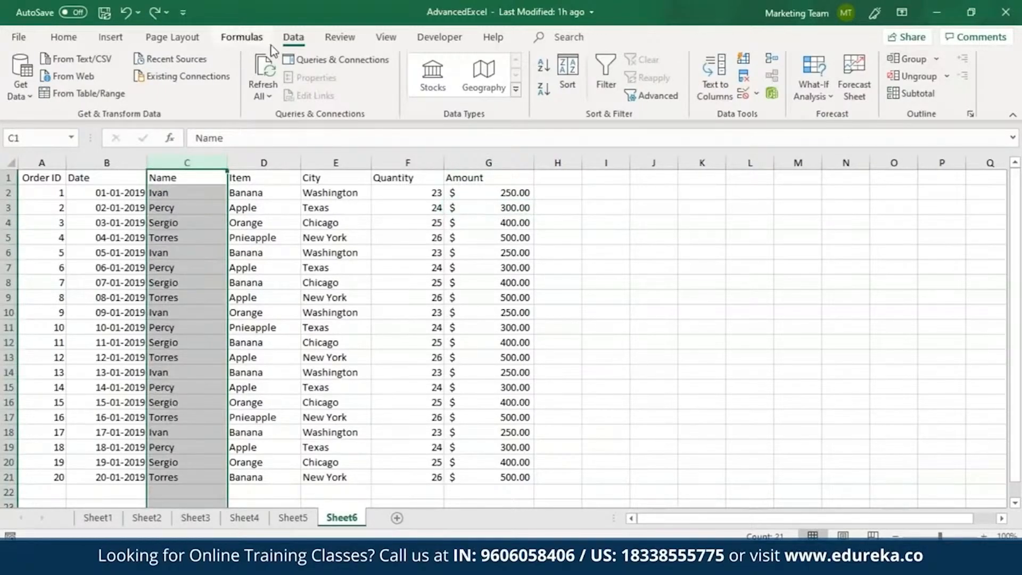
pyautogui.click(568, 85)
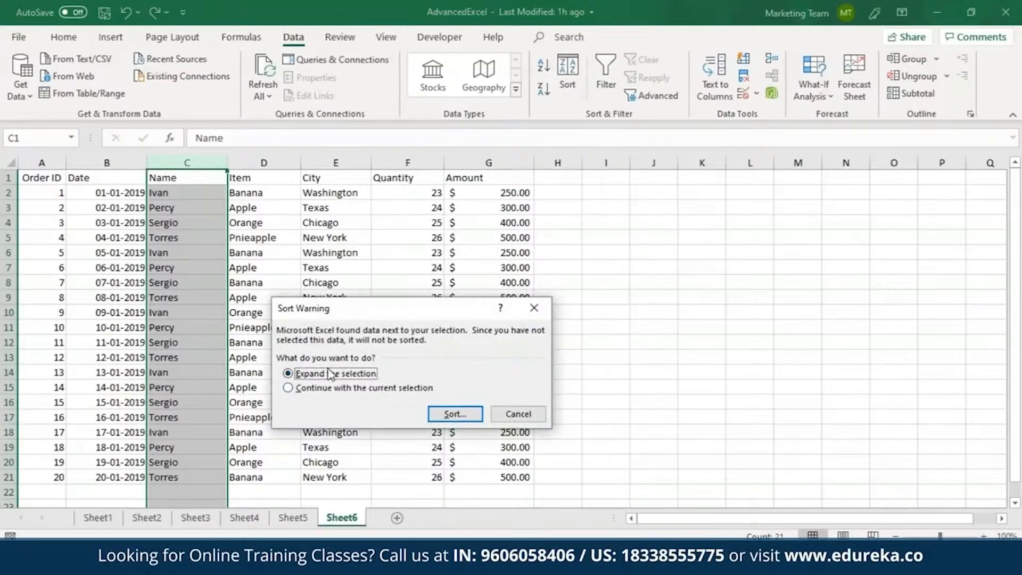
pyautogui.click(362, 388)
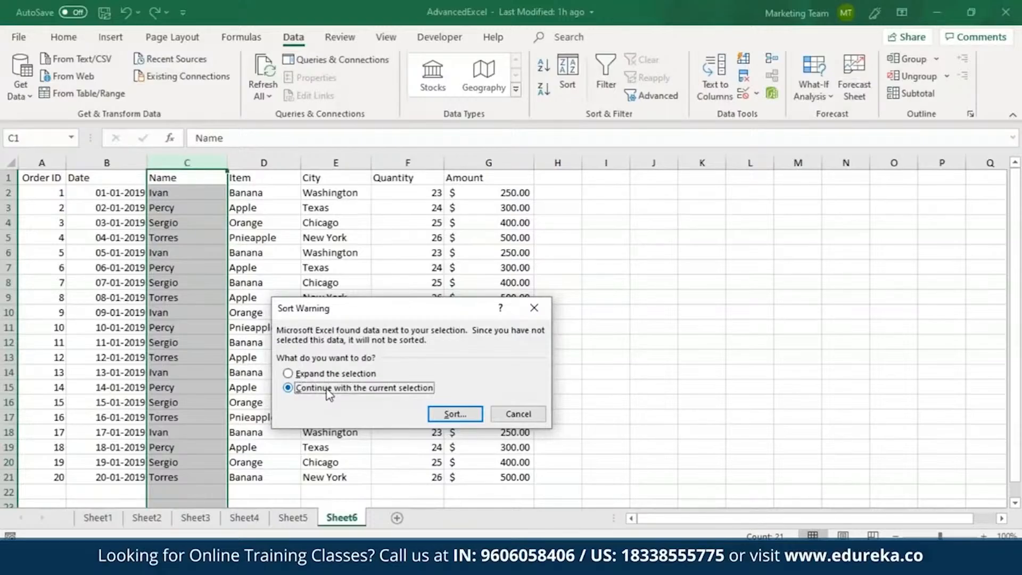
pyautogui.click(455, 413)
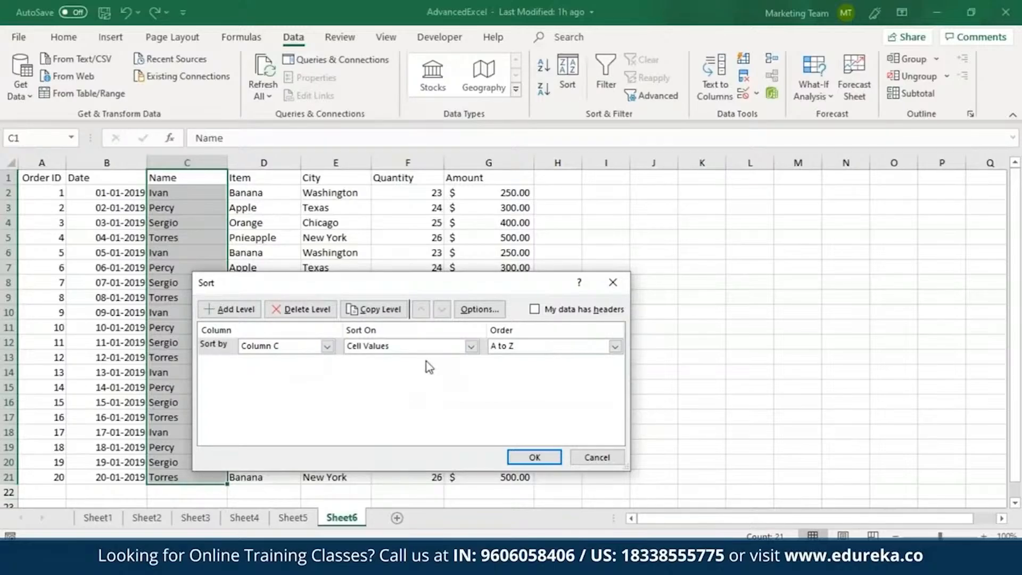
pyautogui.click(327, 346)
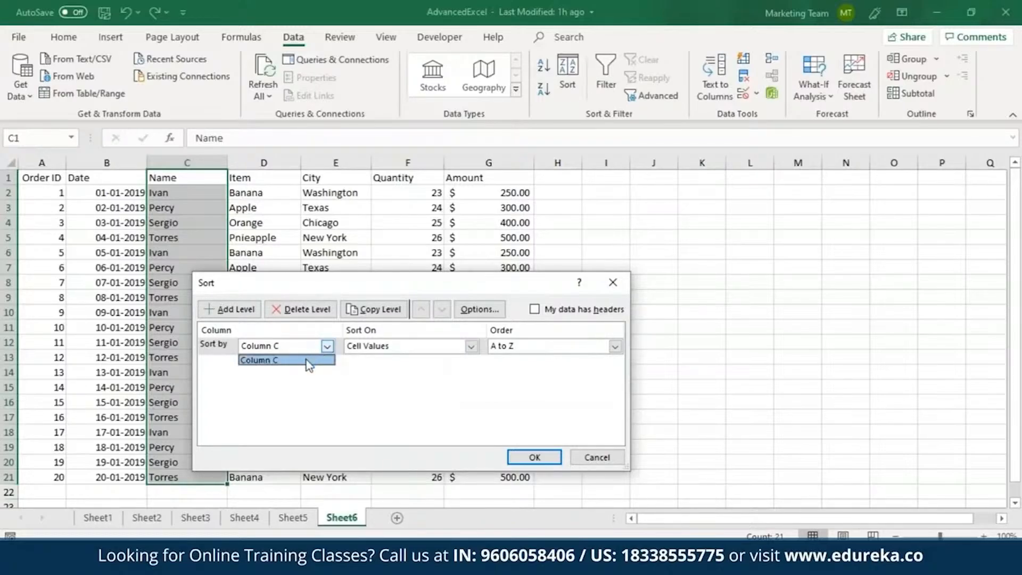
pyautogui.click(308, 362)
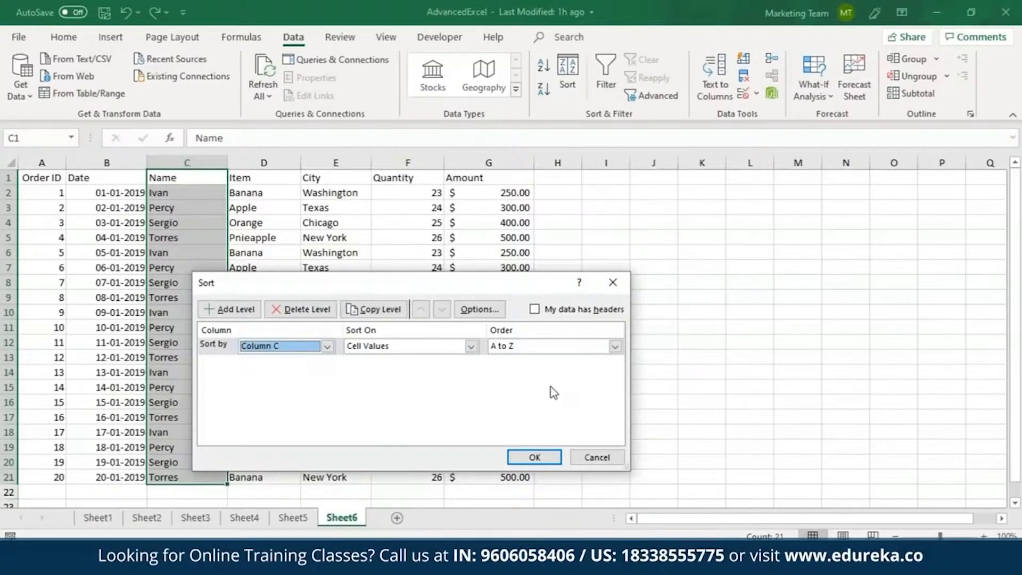
pyautogui.click(535, 458)
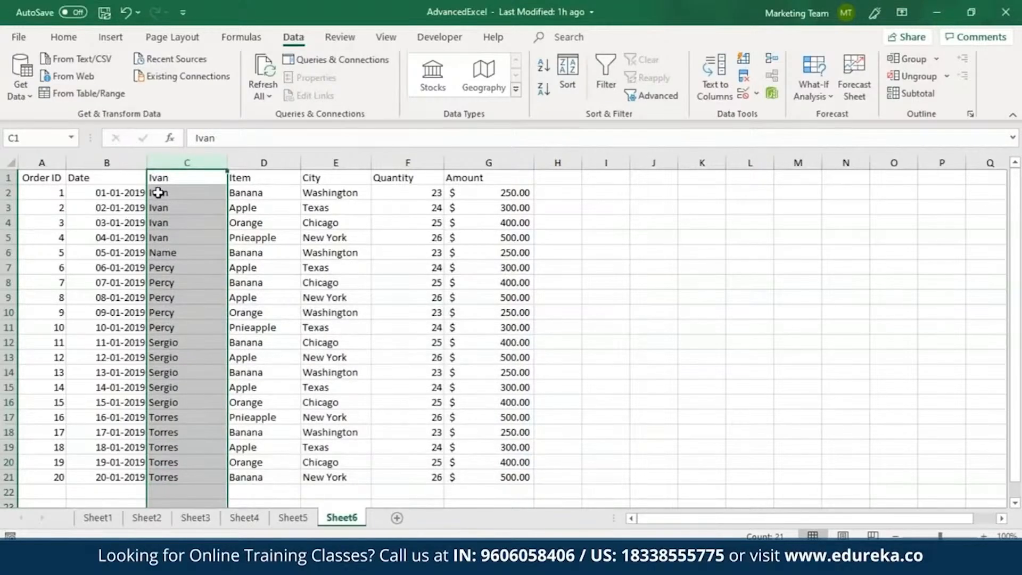
# Step: Try moving the Name header from C6 to C1, cancel replacing the existing data, and undo the column sort
pyautogui.click(177, 254)
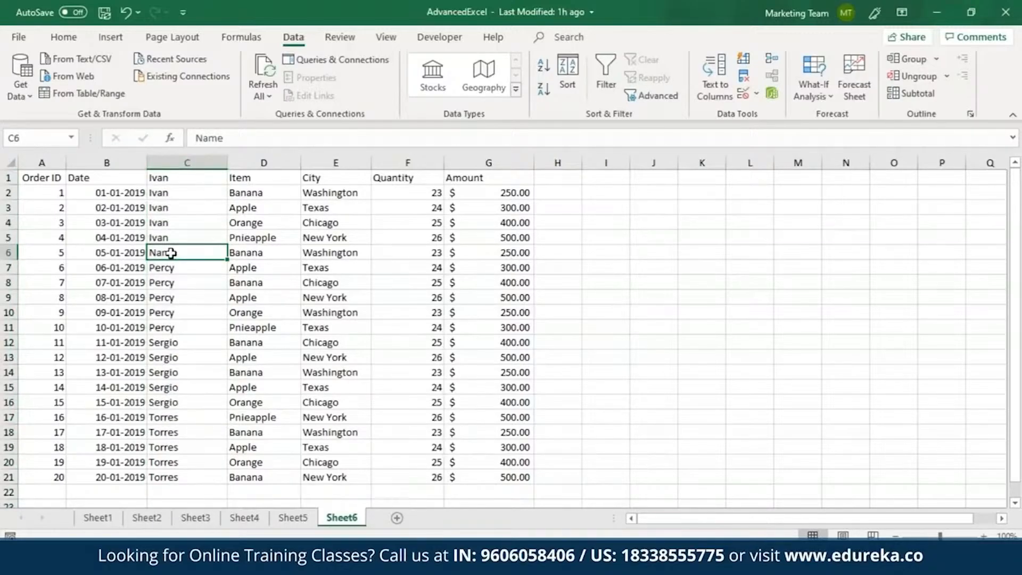
pyautogui.moveTo(178, 251); pyautogui.dragTo(178, 178)
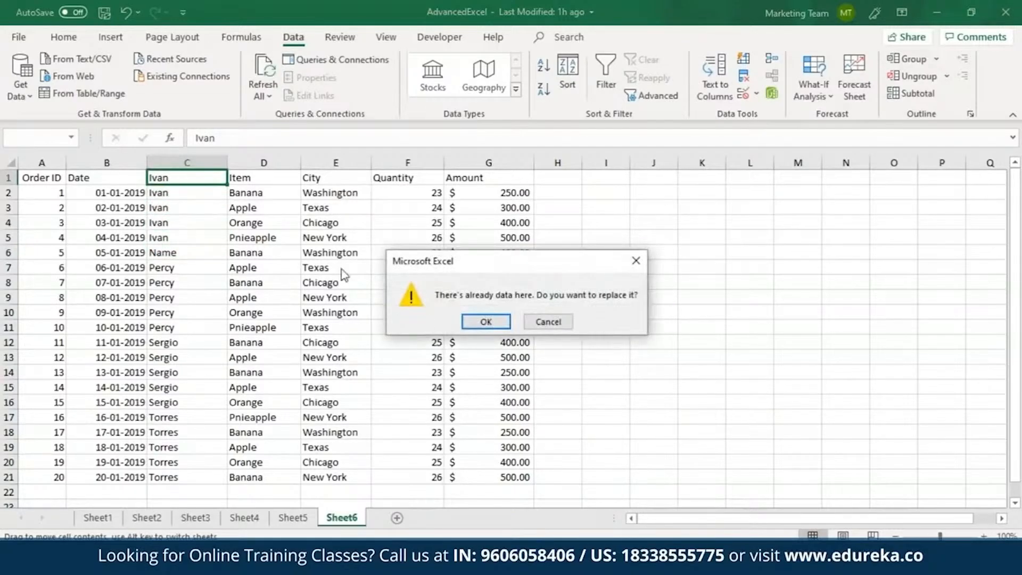
pyautogui.click(547, 321)
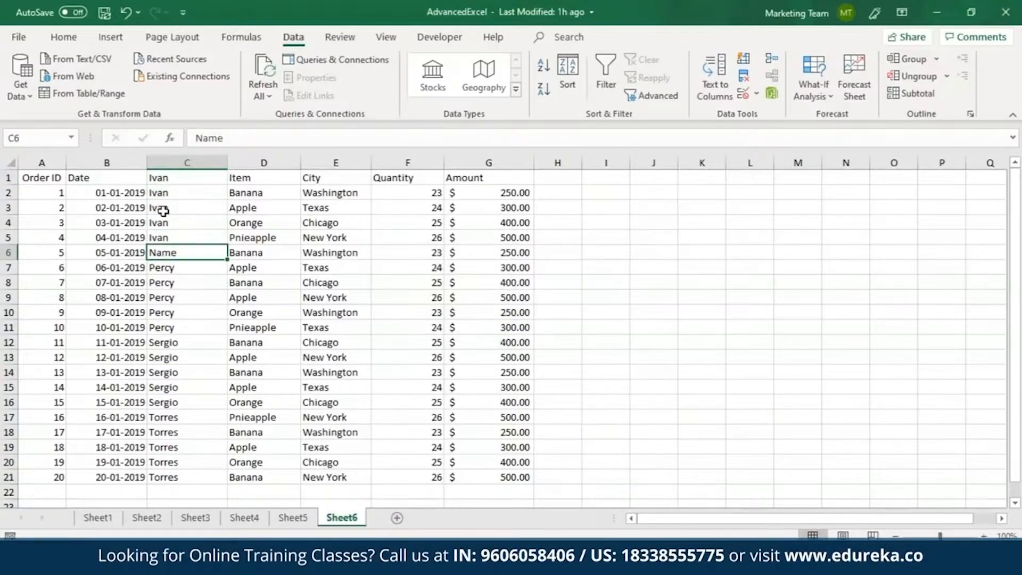
pyautogui.hotkey('ctrl', 'z')
# Step: Sort only the name entries in C2:C21 from A to Z, continuing with the current selection
pyautogui.moveTo(184, 192); pyautogui.dragTo(183, 297)
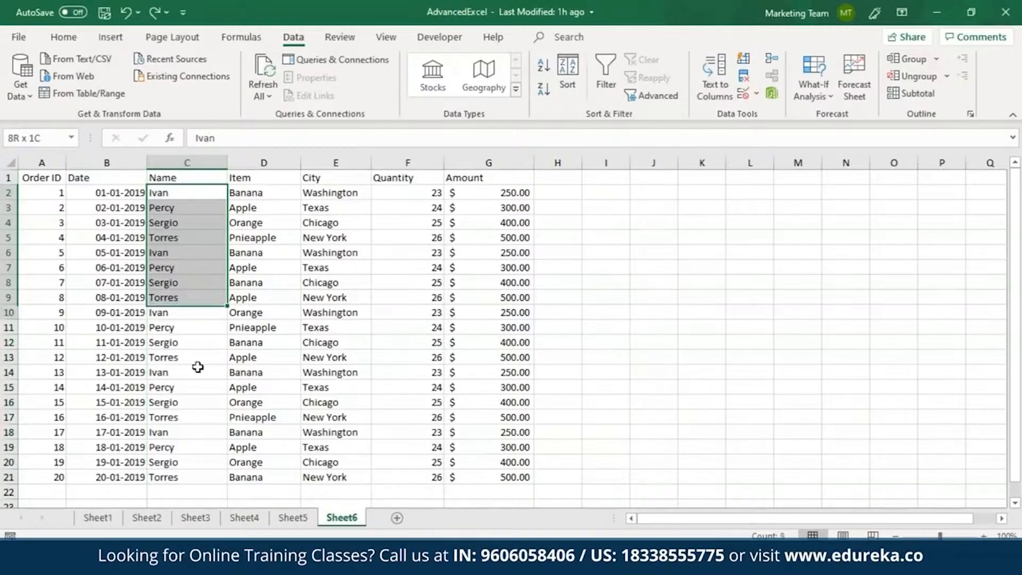
pyautogui.moveTo(197, 367); pyautogui.dragTo(182, 472)
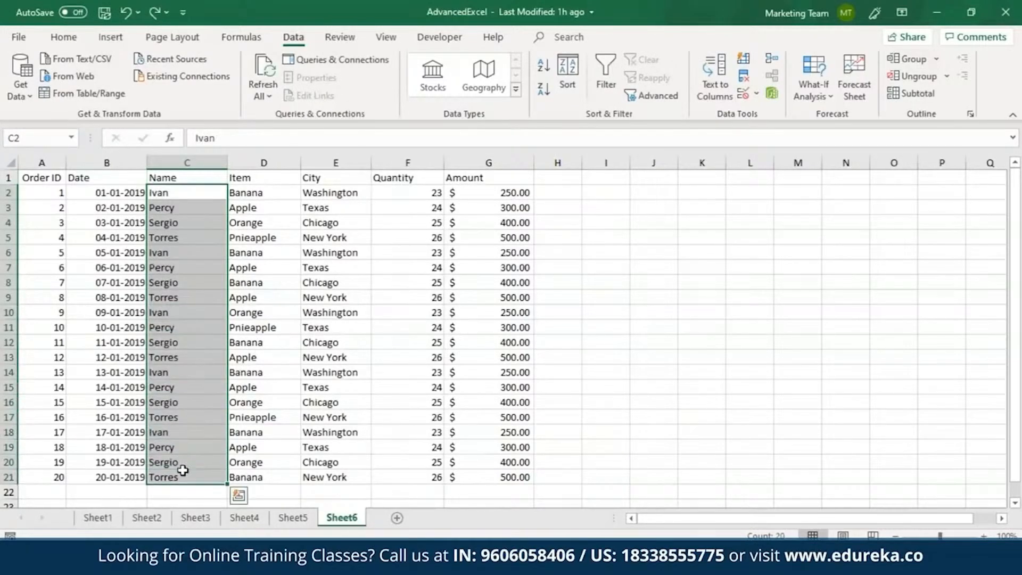
pyautogui.click(551, 70)
pyautogui.click(397, 388)
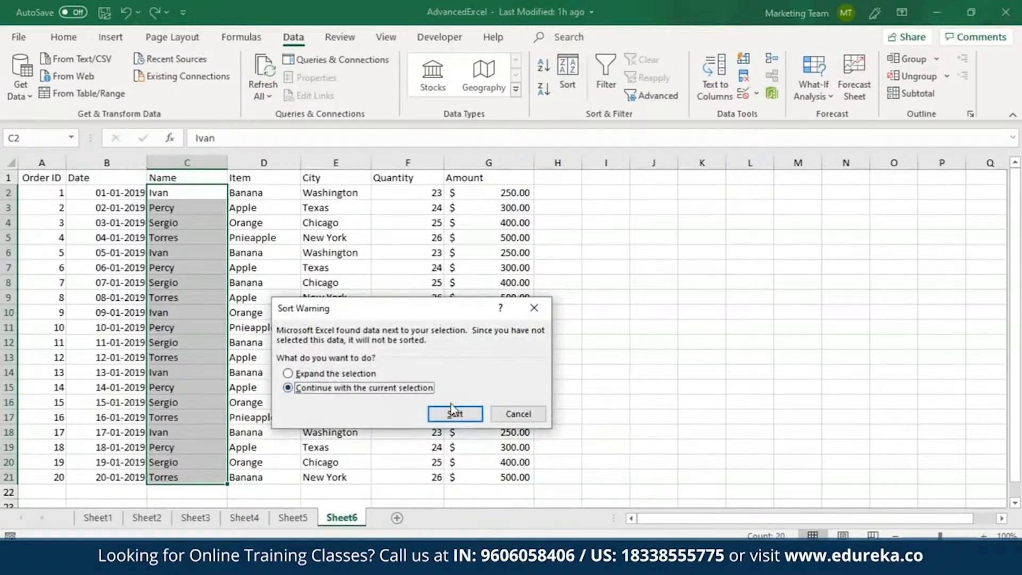
pyautogui.click(454, 413)
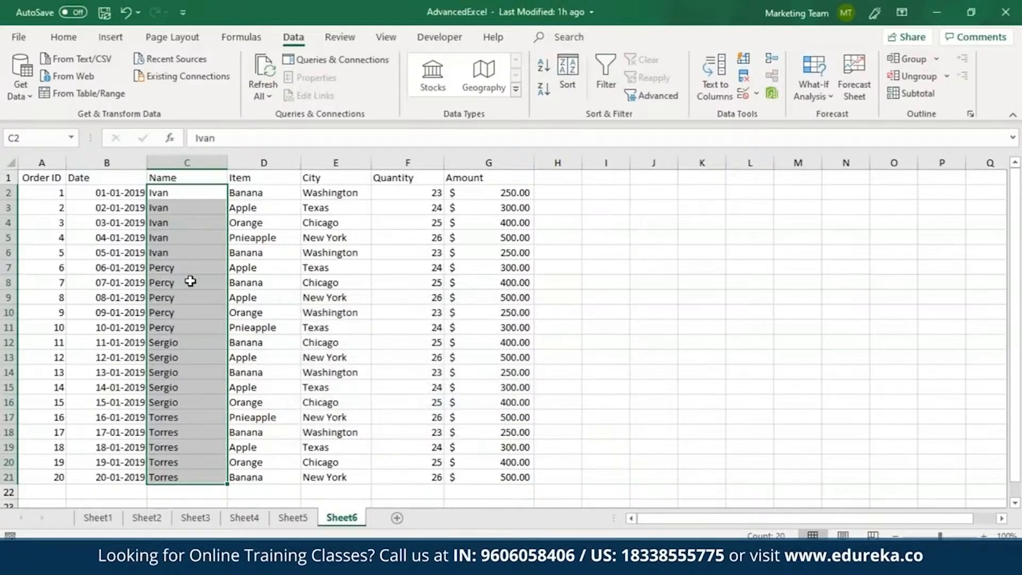
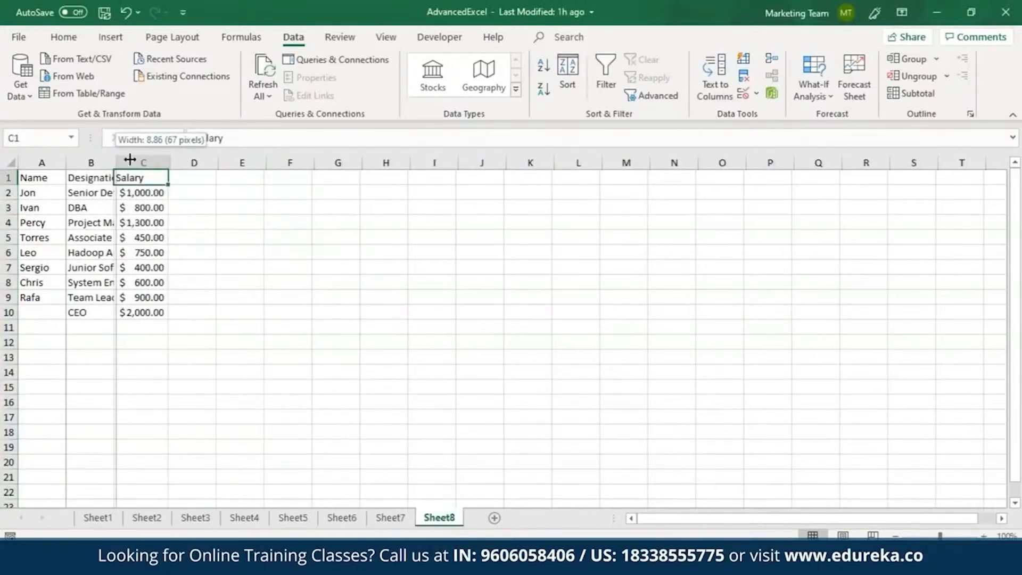
# Step: Widen the Designation column on Sheet8 to fit its entries, and compare its table with the one on Sheet7
pyautogui.moveTo(116, 164); pyautogui.dragTo(216, 160)
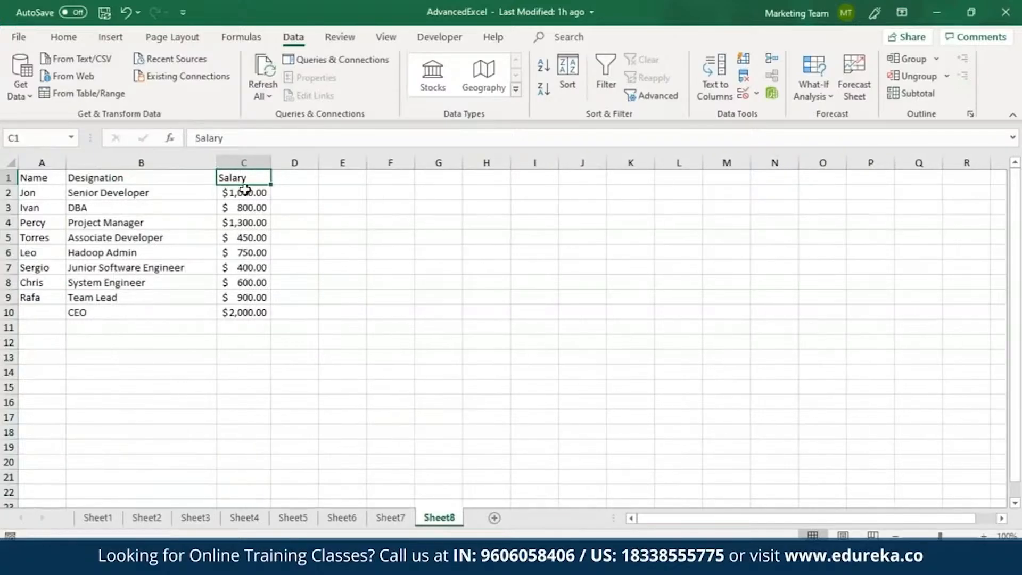
pyautogui.click(389, 518)
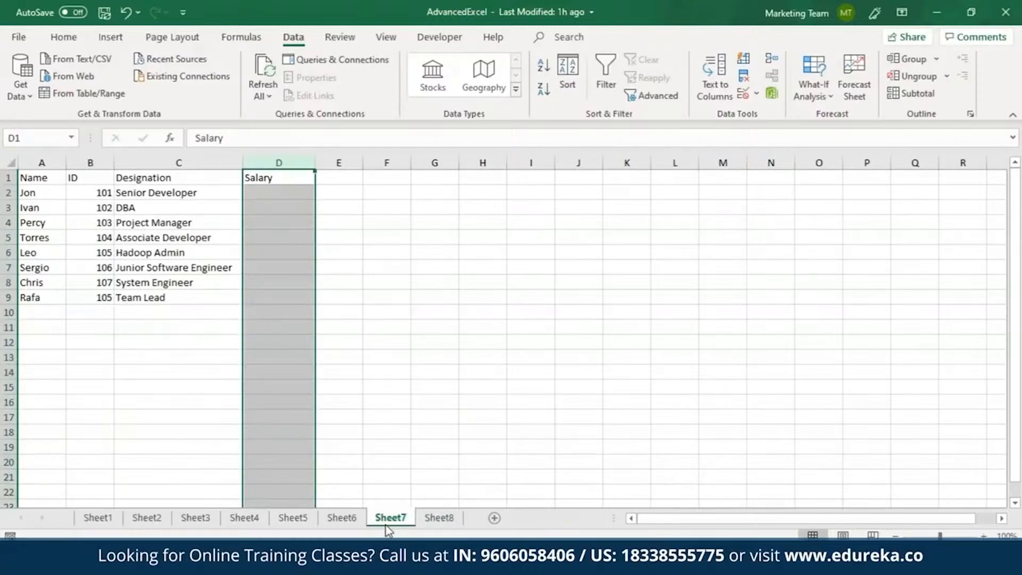
pyautogui.click(453, 521)
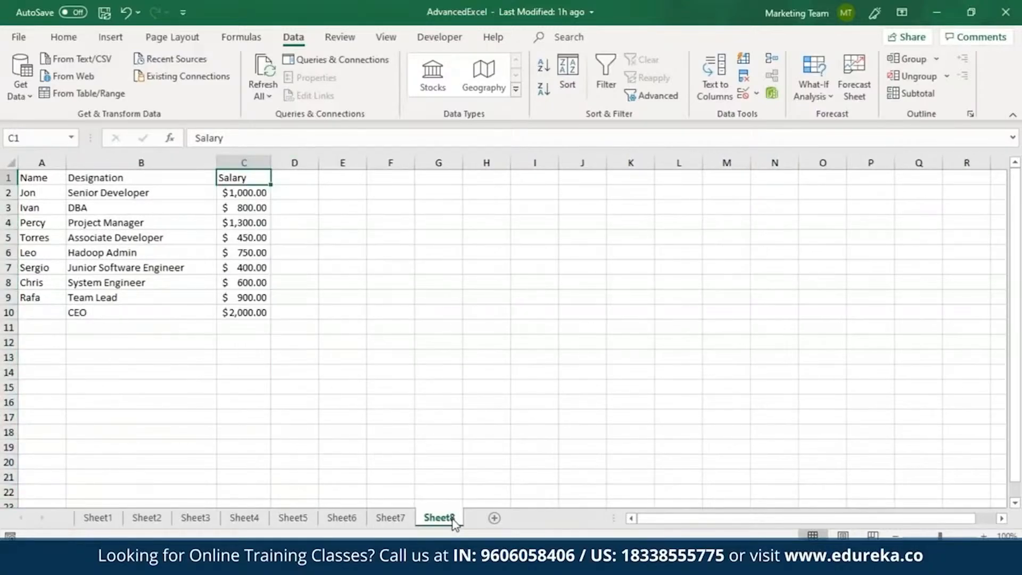
# Step: Begin a VLOOKUP formula in Sheet7's cell D2 with the first employee's name as the quoted lookup value
pyautogui.click(390, 517)
pyautogui.click(288, 192)
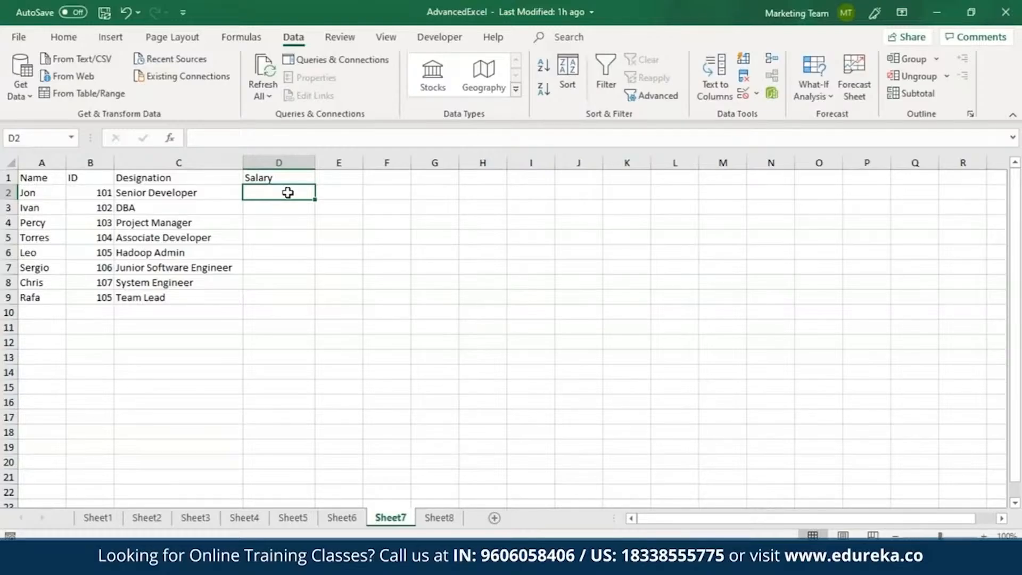
pyautogui.write('=VLL')
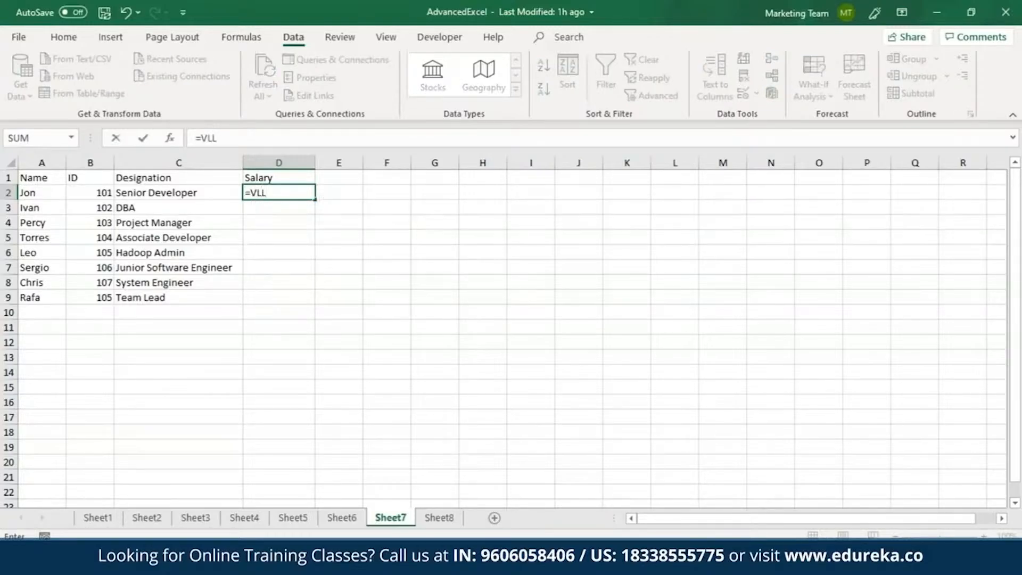
pyautogui.press('BackSpace')
pyautogui.write('OOK')
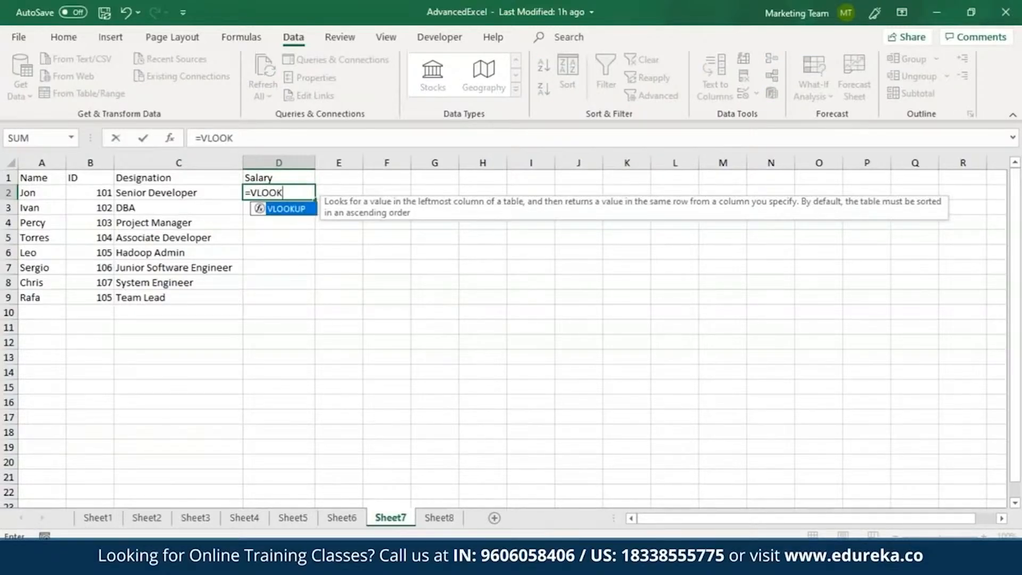
pyautogui.press('Tab')
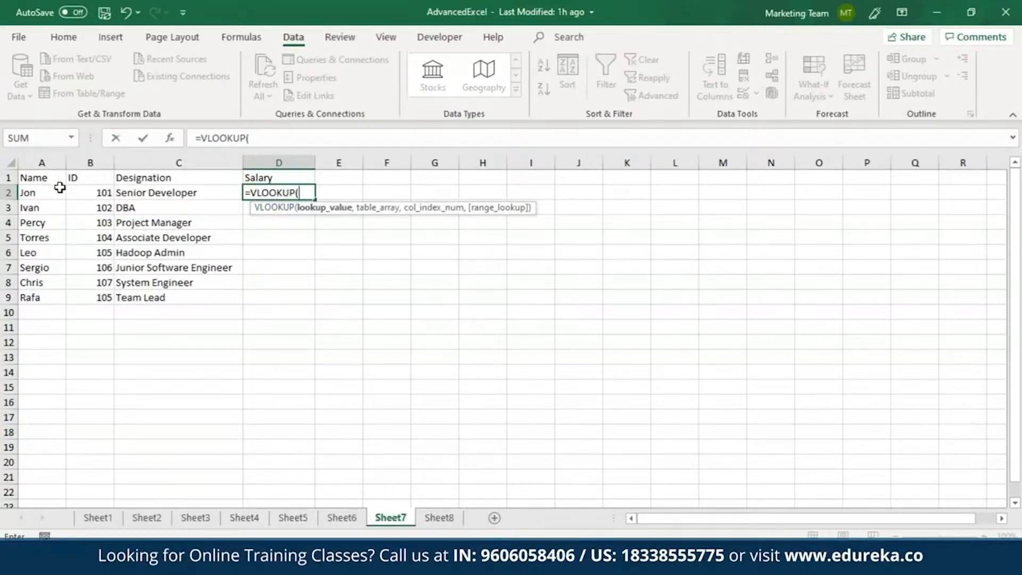
pyautogui.write('"Jon",')
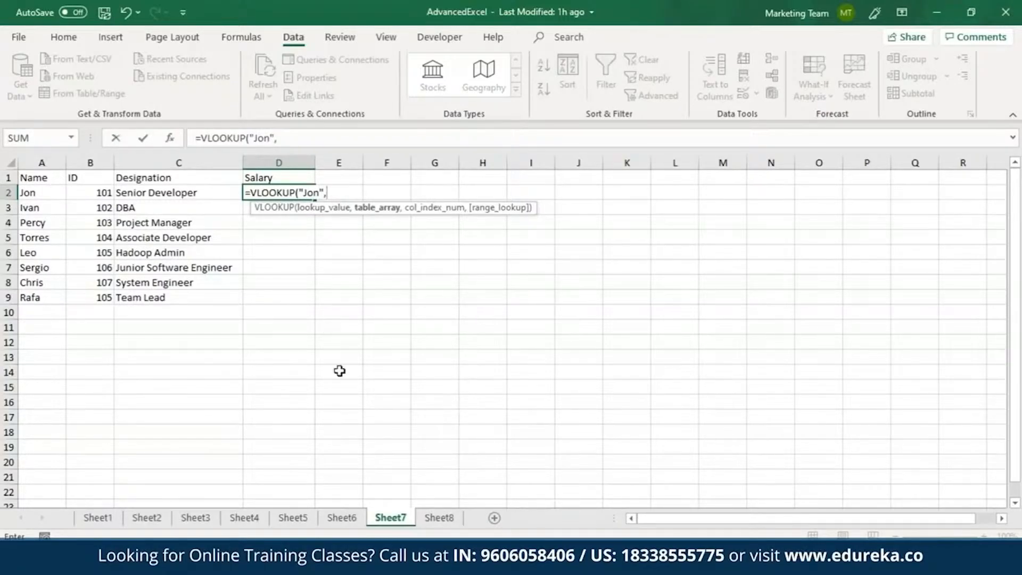
# Step: Complete the D2 VLOOKUP with table array Sheet8!A1:C9, column index 3 and FALSE for an exact match
pyautogui.click(444, 518)
pyautogui.moveTo(35, 176); pyautogui.dragTo(240, 290)
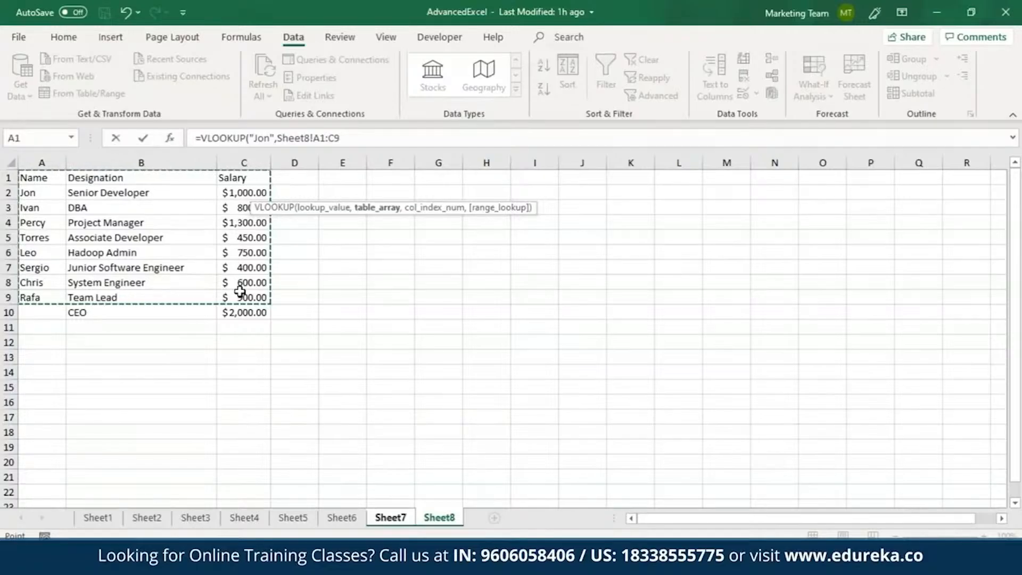
pyautogui.write(',')
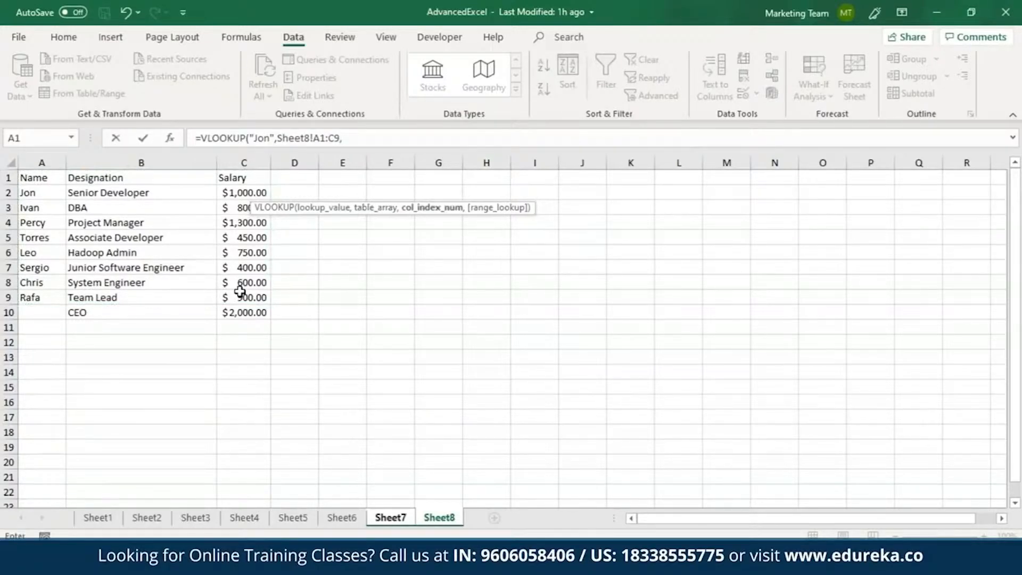
pyautogui.write('3,')
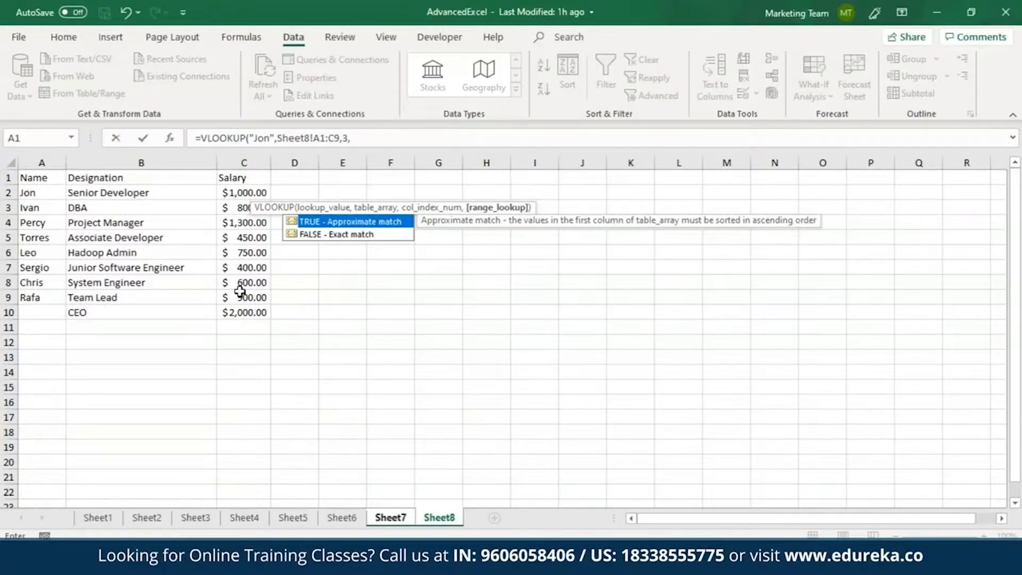
pyautogui.write('FALSE)')
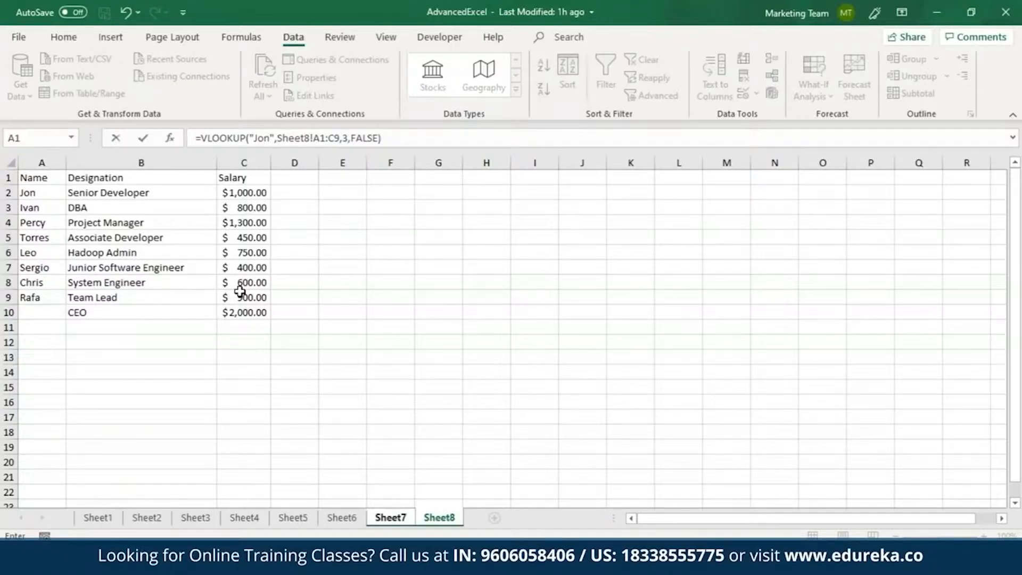
pyautogui.click(395, 138)
pyautogui.press('Return')
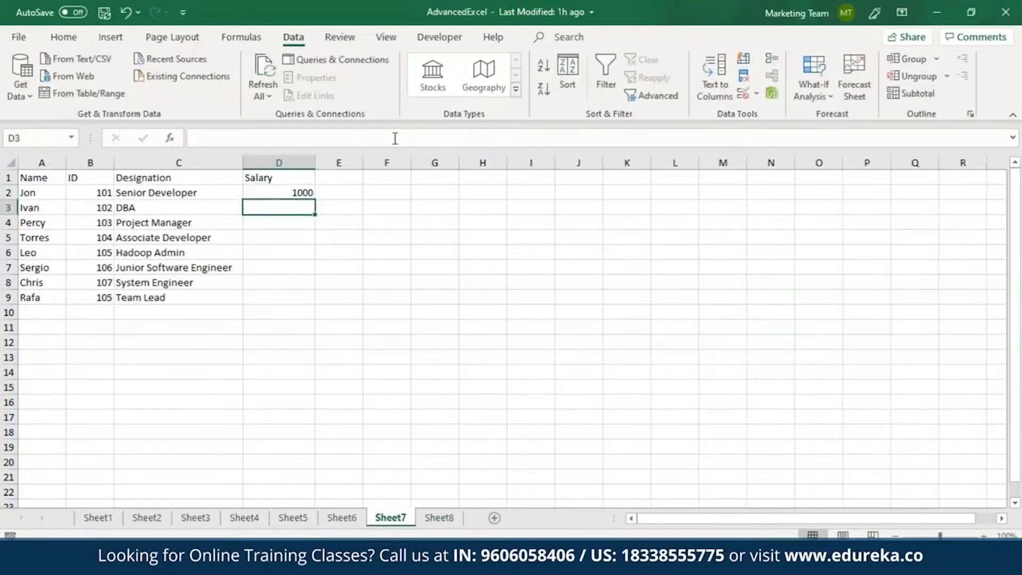
# Step: Format the salary in D2 with the dollar Accounting number format
pyautogui.click(286, 193)
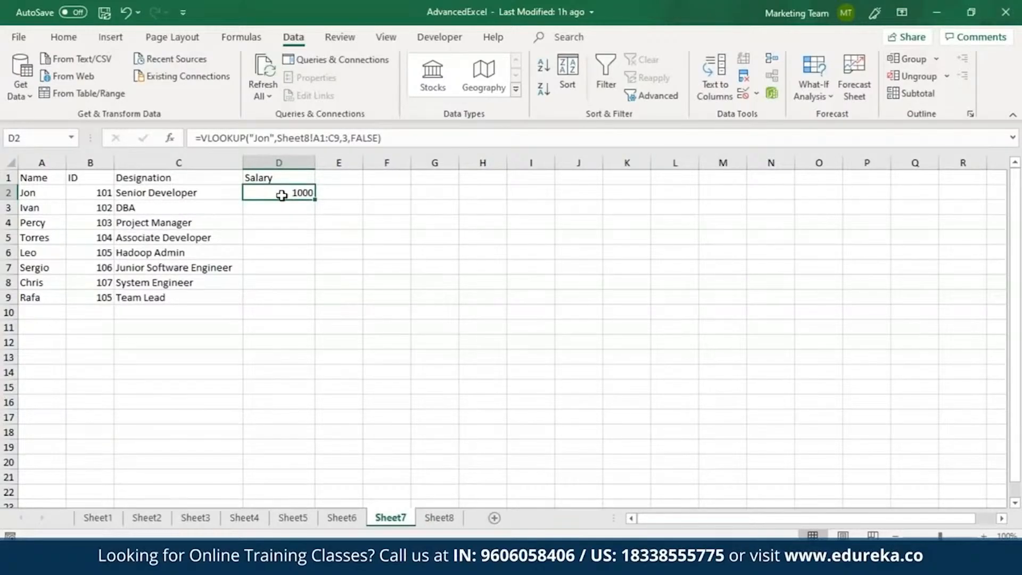
pyautogui.click(74, 39)
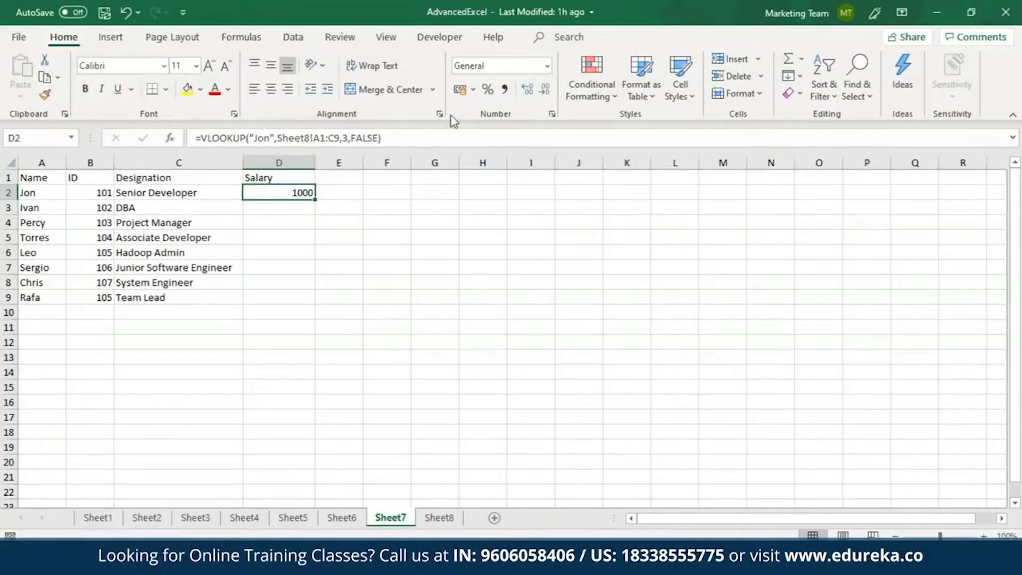
pyautogui.click(473, 89)
pyautogui.click(493, 132)
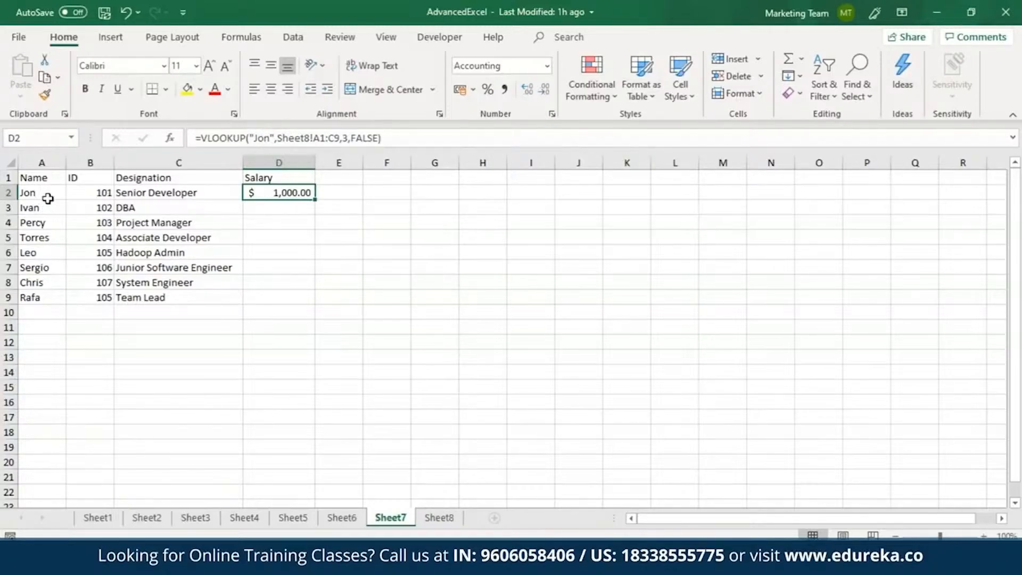
# Step: Replace D2's formula with a new VLOOKUP that takes cell A2 as its lookup value
pyautogui.tripleClick(398, 139)
pyautogui.press('BackSpace')
pyautogui.write('=')
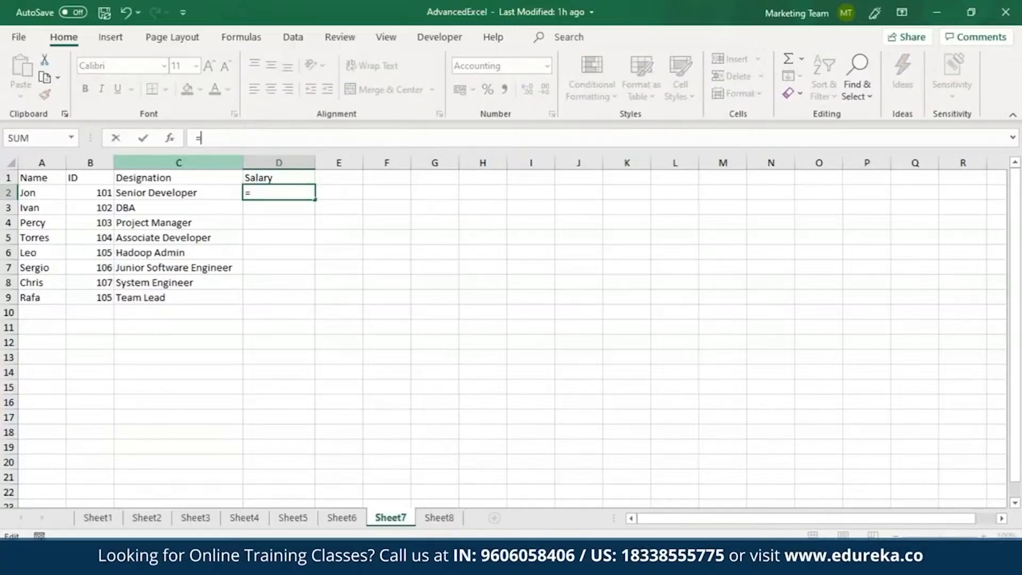
pyautogui.write('VLOOK')
pyautogui.press('Tab')
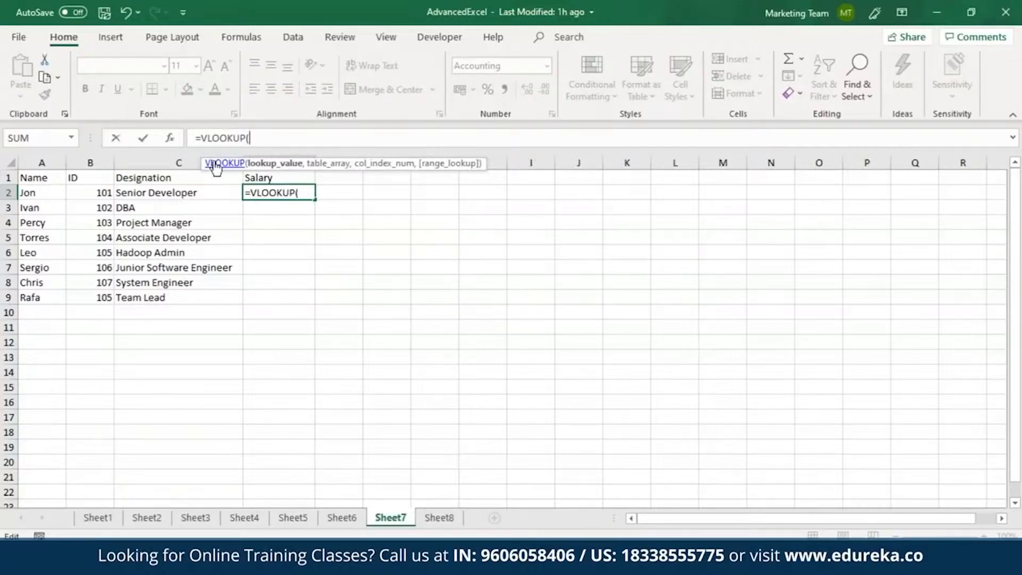
pyautogui.click(59, 197)
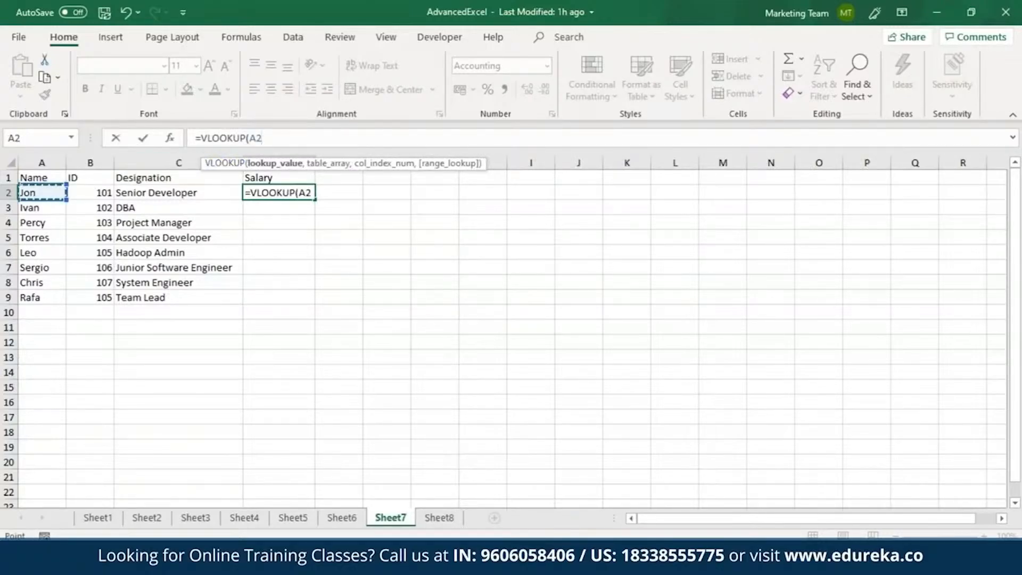
# Step: Complete the D2 formula as =VLOOKUP(A2,Sheet8!A1:C9,3,FALSE) and fill it down through D9
pyautogui.write(',')
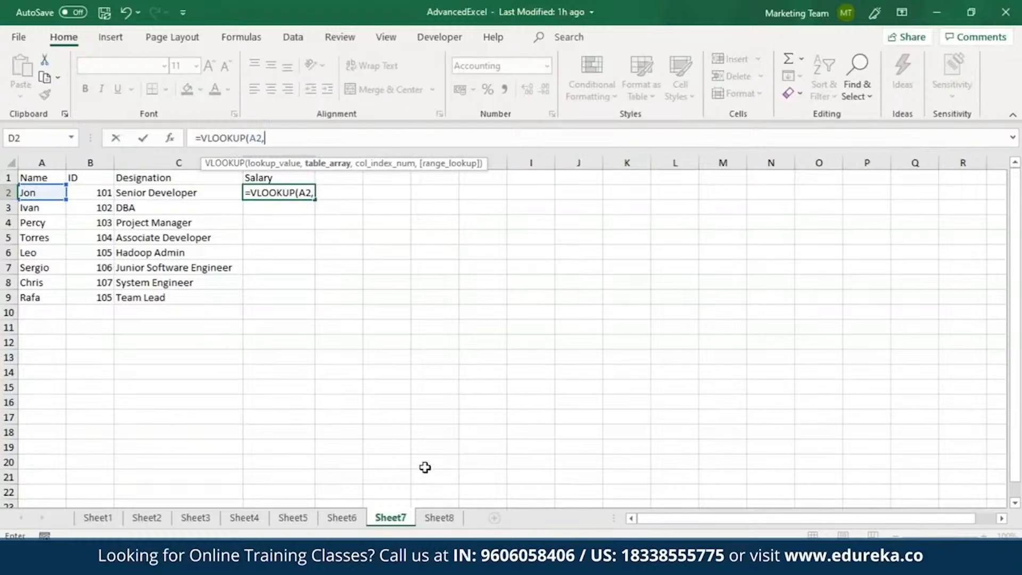
pyautogui.click(438, 522)
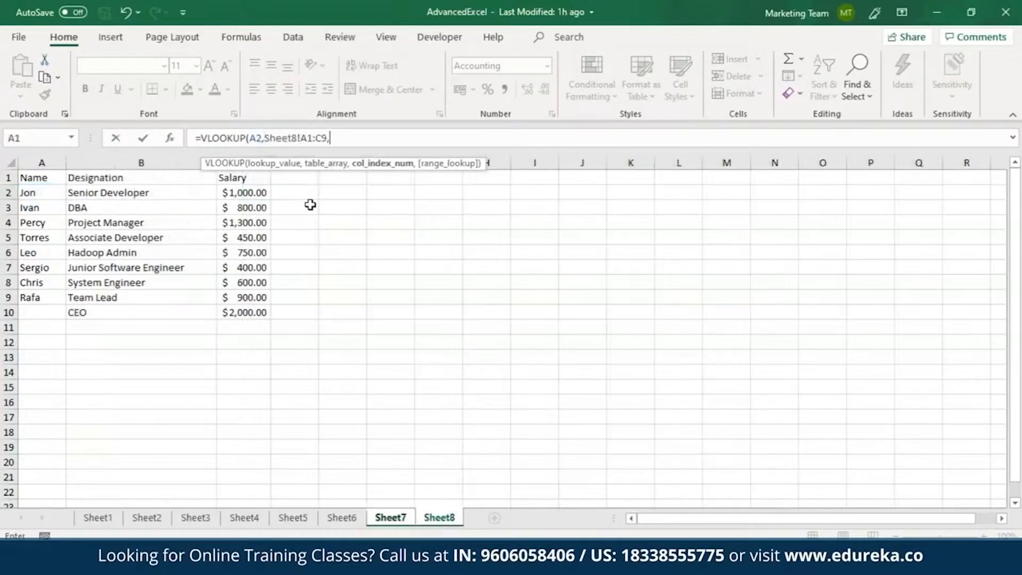
pyautogui.write('3,')
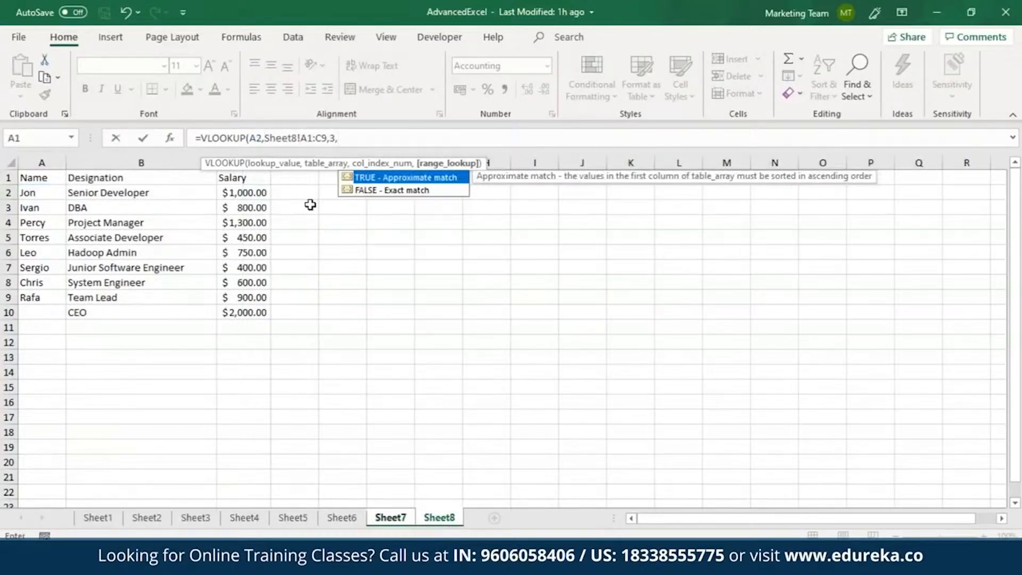
pyautogui.write('FALSE)')
pyautogui.press('Return')
pyautogui.press('Up')
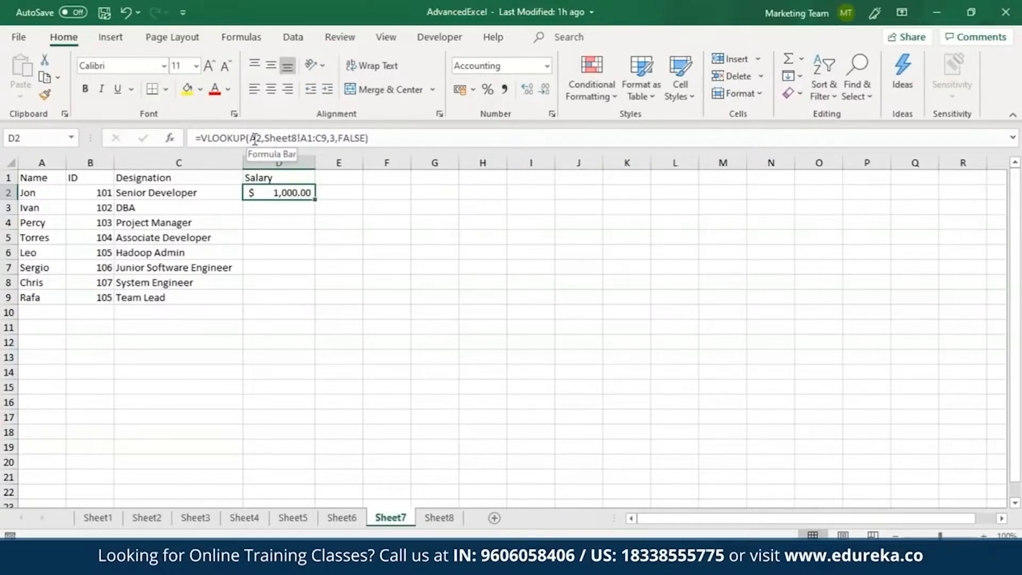
pyautogui.moveTo(314, 200); pyautogui.dragTo(311, 302)
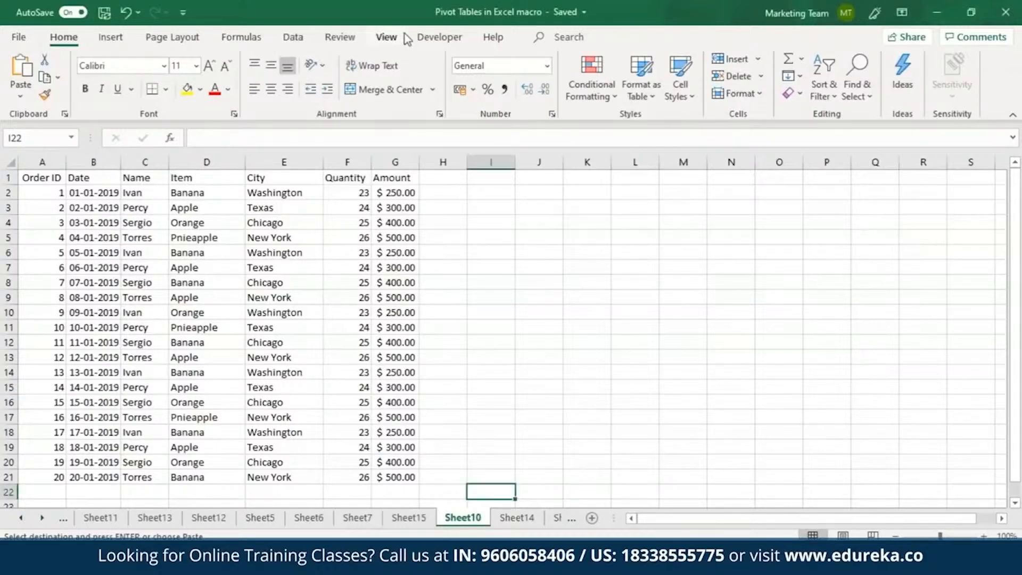
# Step: In the Pivot Tables in Excel macro workbook, start recording Macro1, stored in This Workbook, without a shortcut key
pyautogui.click(387, 37)
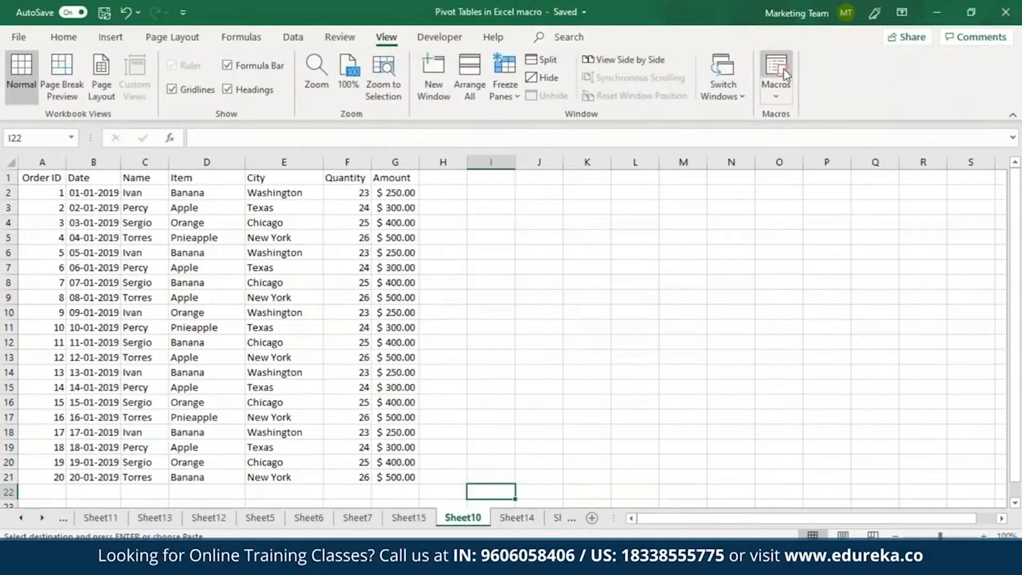
pyautogui.click(780, 91)
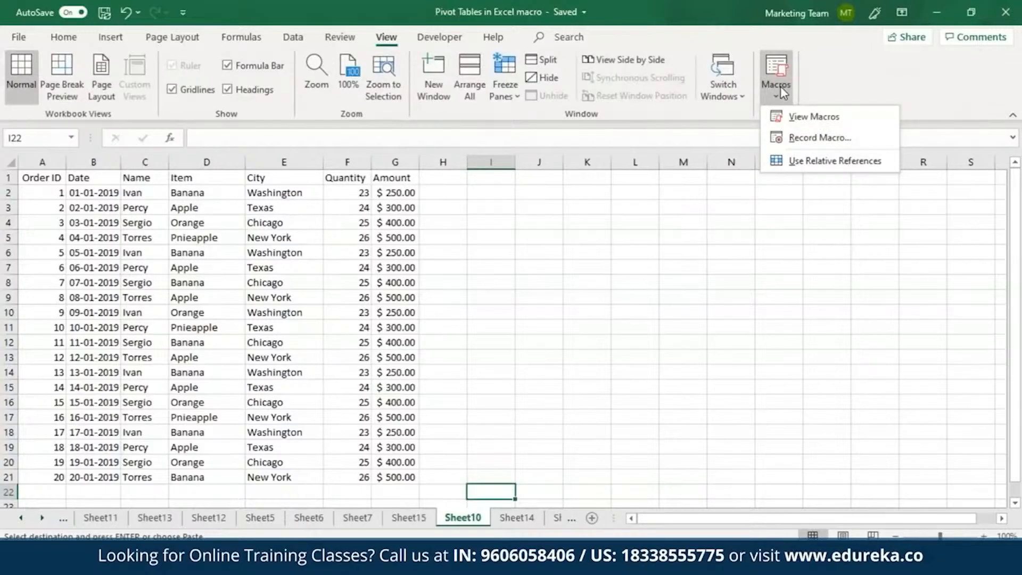
pyautogui.click(801, 140)
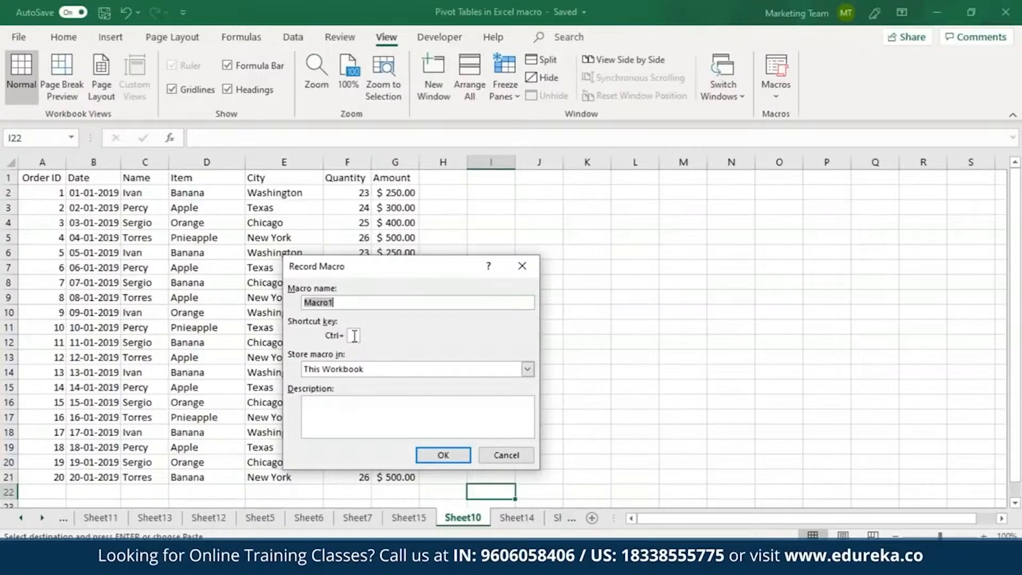
pyautogui.click(430, 455)
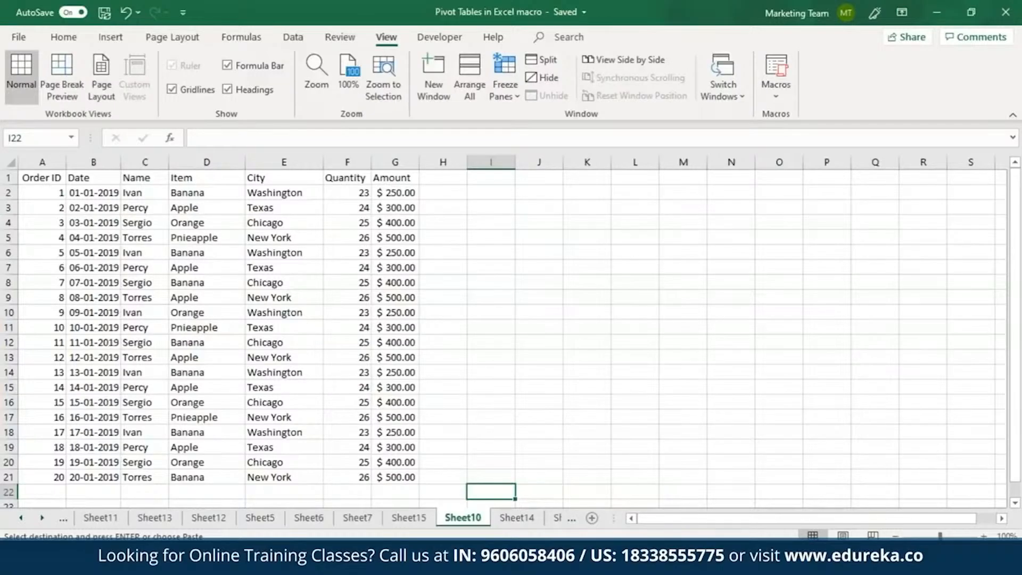
# Step: Sort only the name entries in C2:C21 of Sheet10 by cell values from A to Z, continuing with the current selection
pyautogui.click(142, 178)
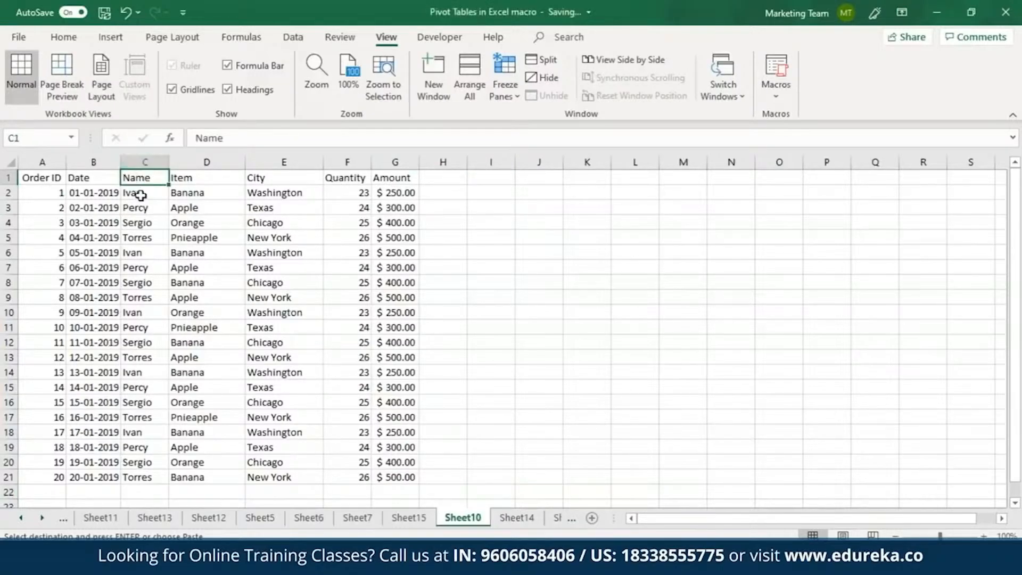
pyautogui.moveTo(141, 196); pyautogui.dragTo(146, 472)
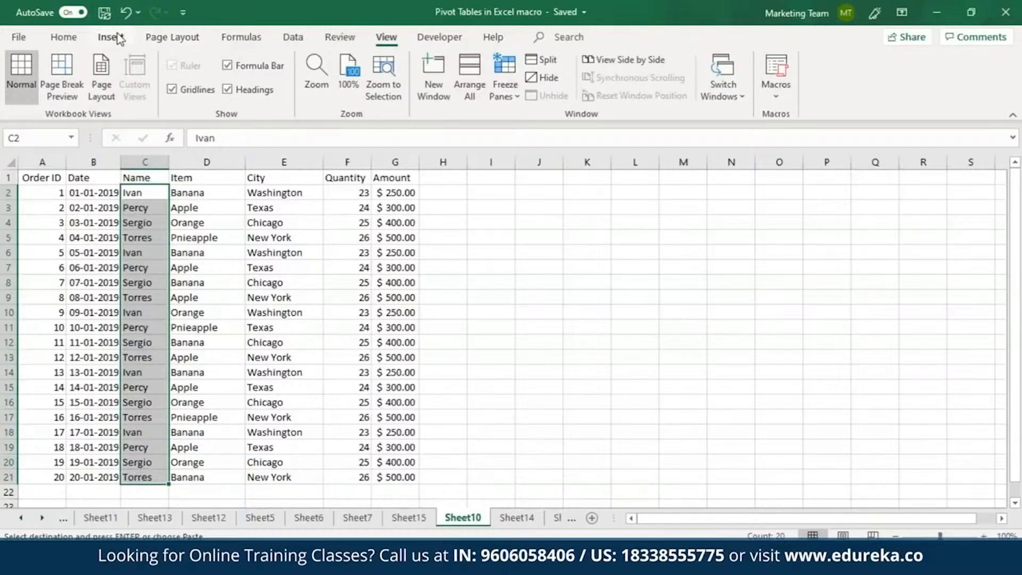
pyautogui.click(294, 37)
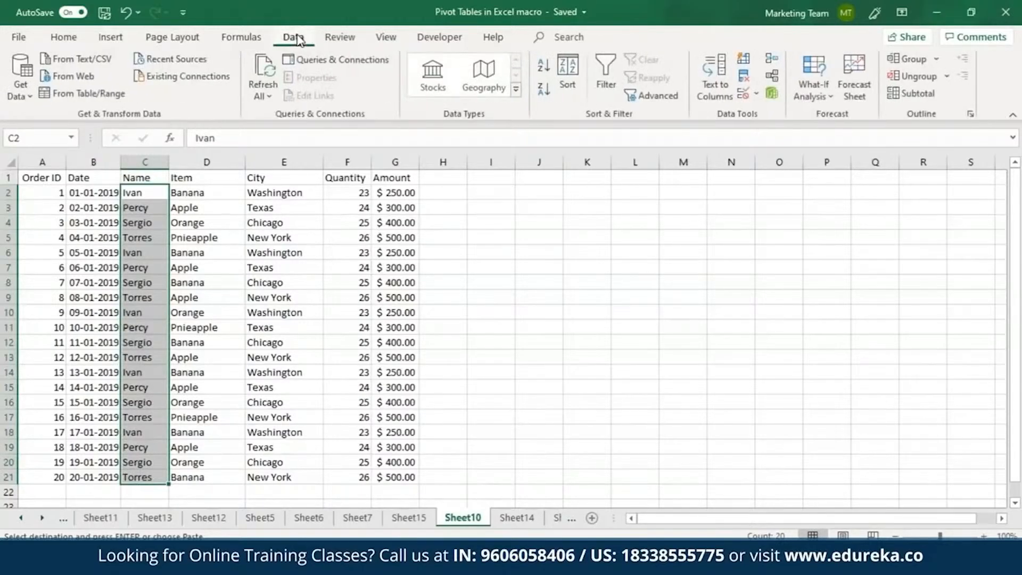
pyautogui.click(566, 68)
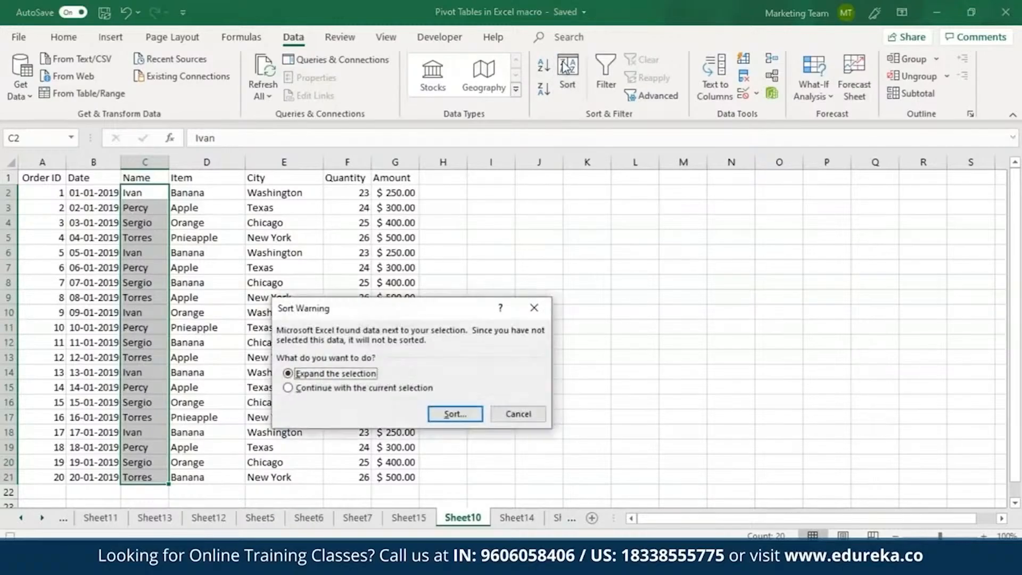
pyautogui.click(314, 390)
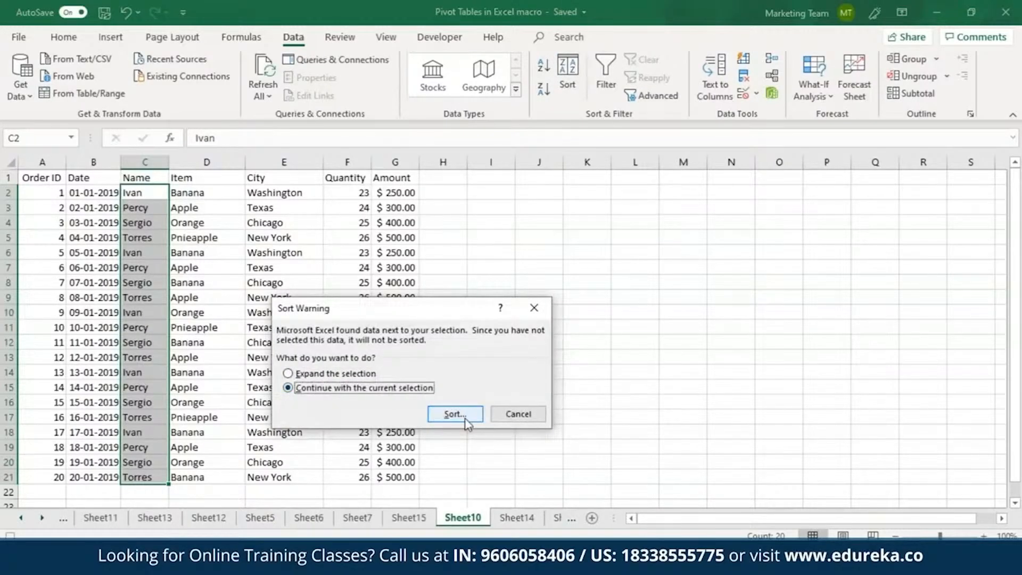
pyautogui.press('Return')
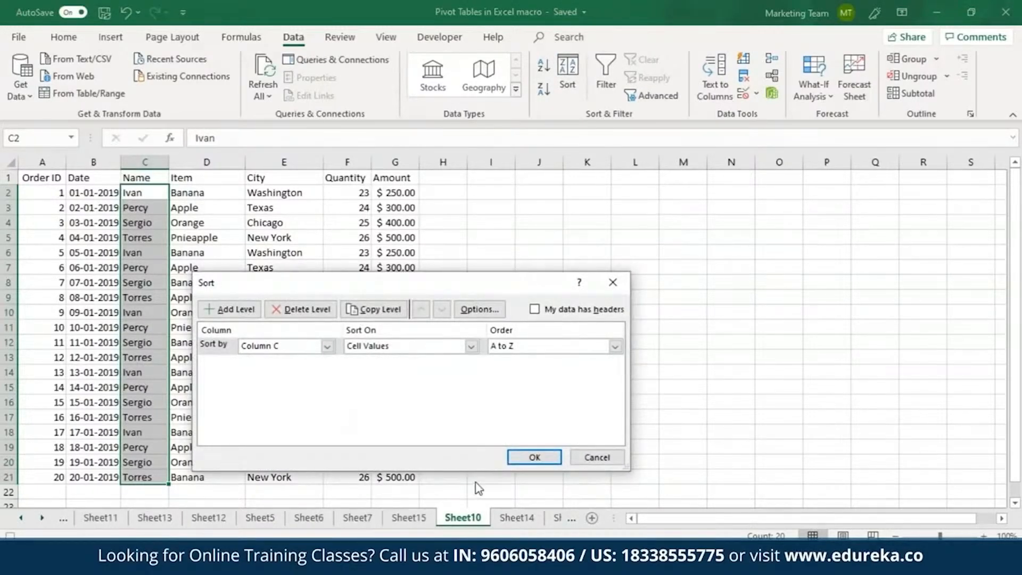
pyautogui.click(551, 454)
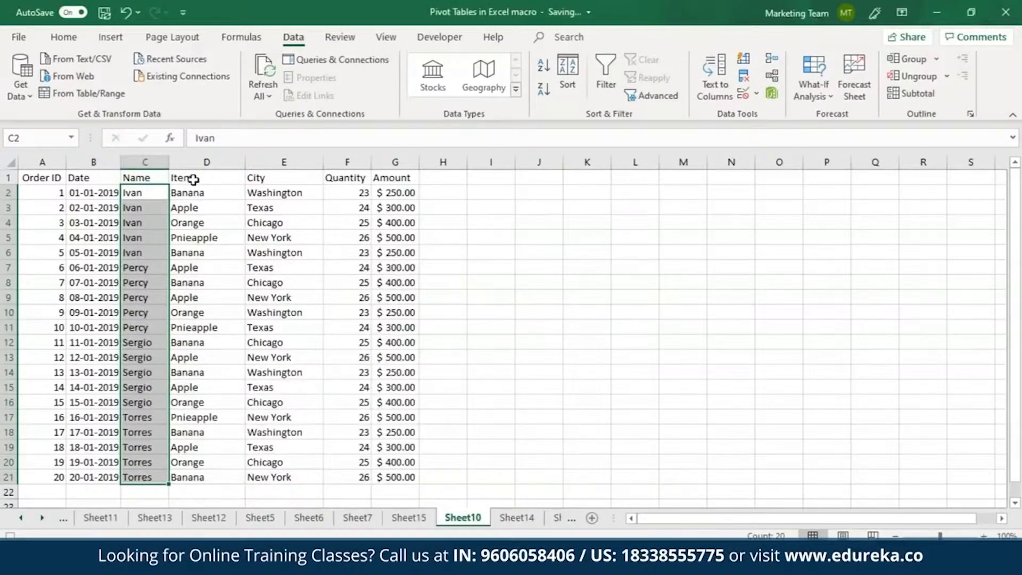
# Step: Add filters to the Item and City columns in D1:E21 and filter Item to show only Apple and Banana
pyautogui.moveTo(193, 180); pyautogui.dragTo(272, 472)
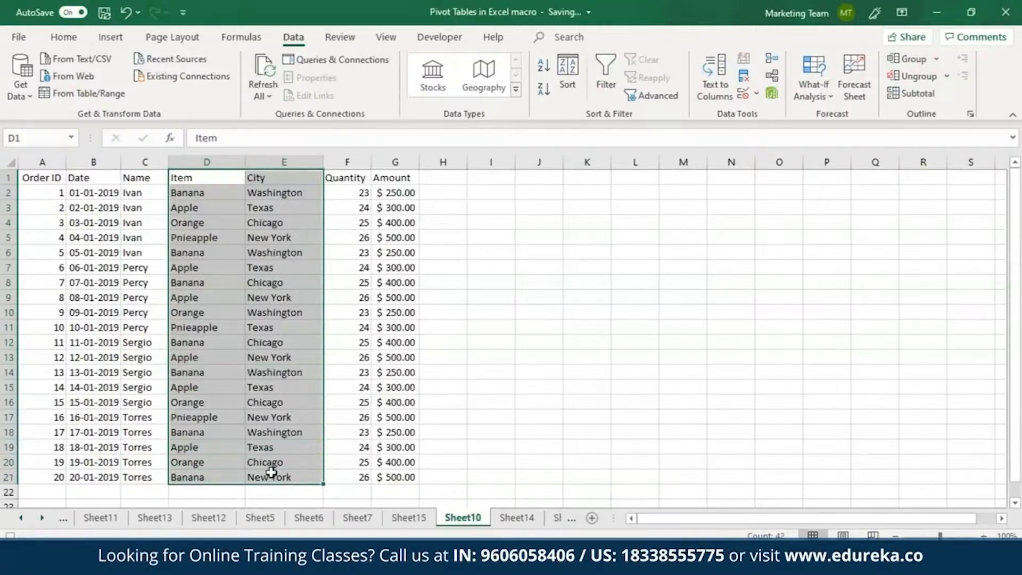
pyautogui.click(606, 74)
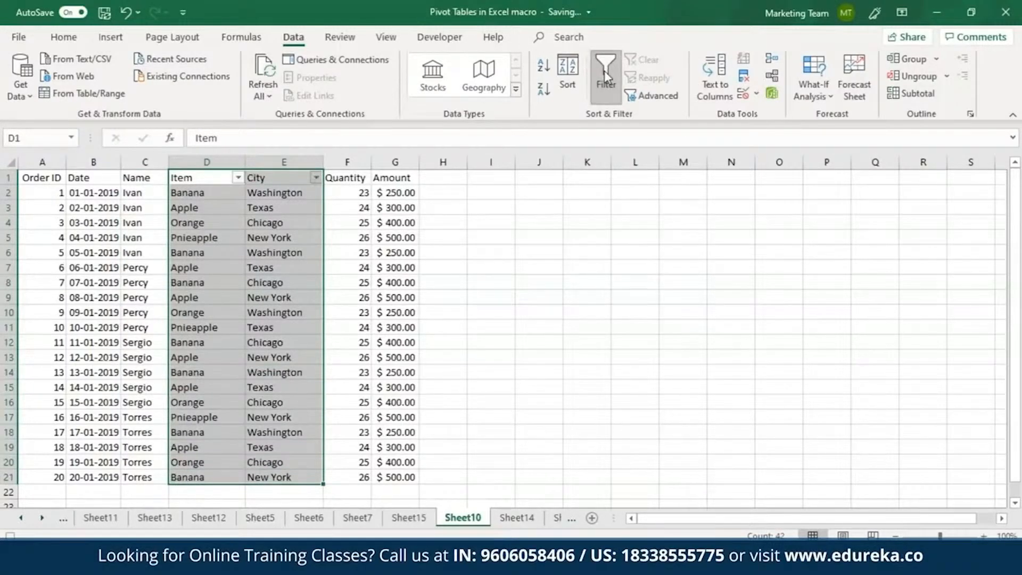
pyautogui.click(238, 178)
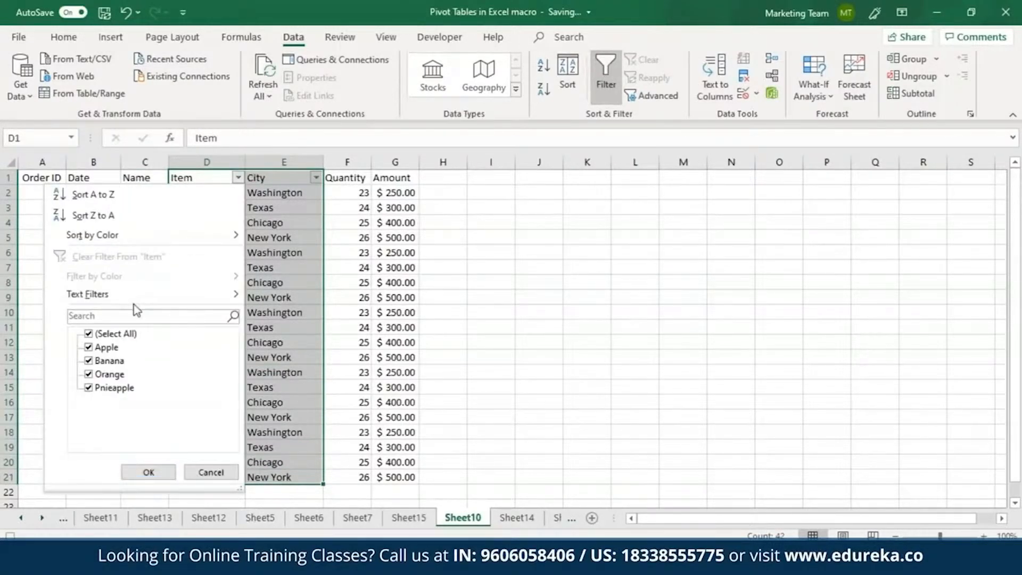
pyautogui.click(89, 334)
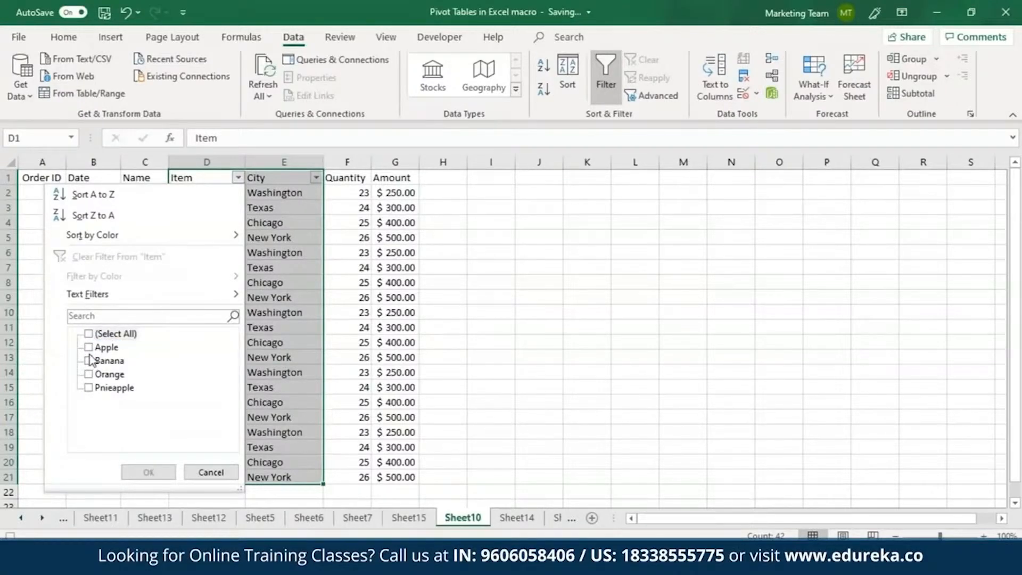
pyautogui.click(89, 347)
pyautogui.click(89, 360)
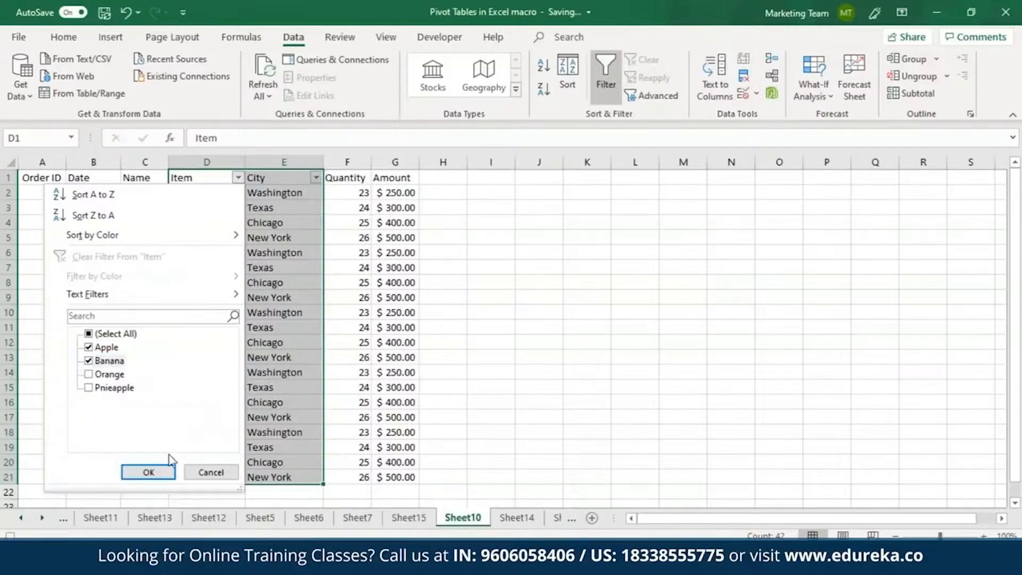
pyautogui.click(149, 472)
# Step: Filter the City column to show only Chicago and New York
pyautogui.click(316, 177)
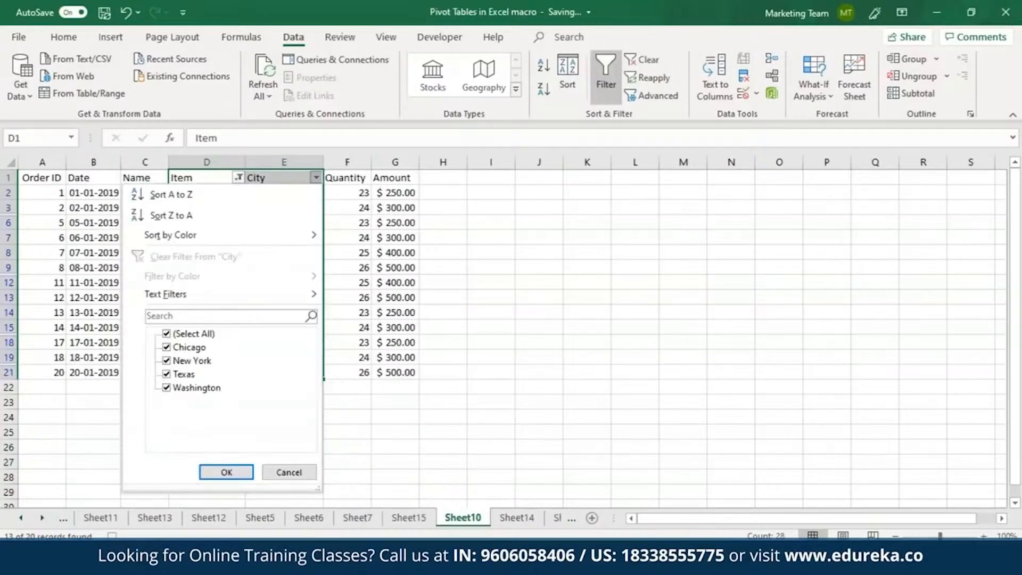
pyautogui.click(166, 374)
pyautogui.click(167, 388)
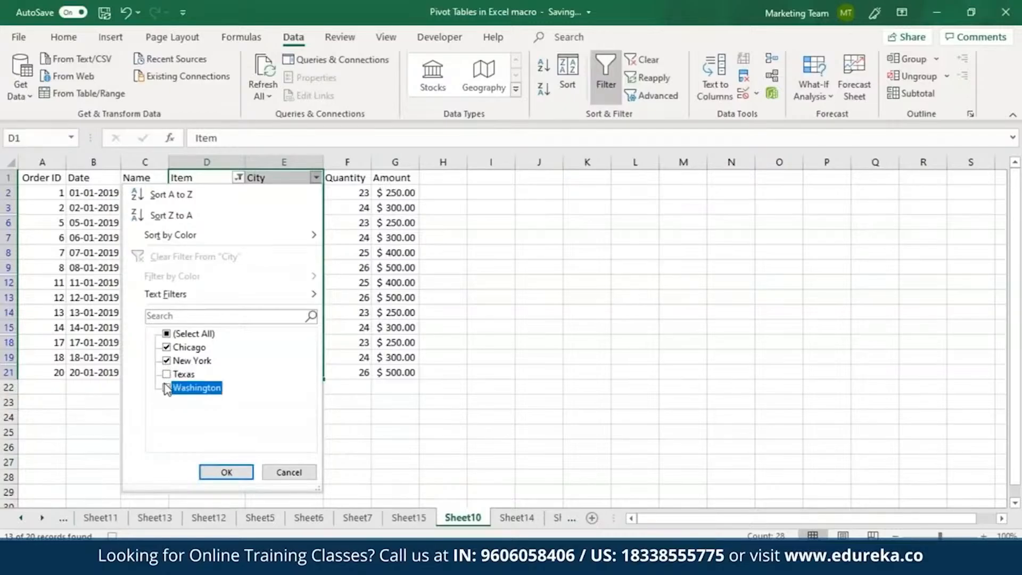
pyautogui.click(245, 471)
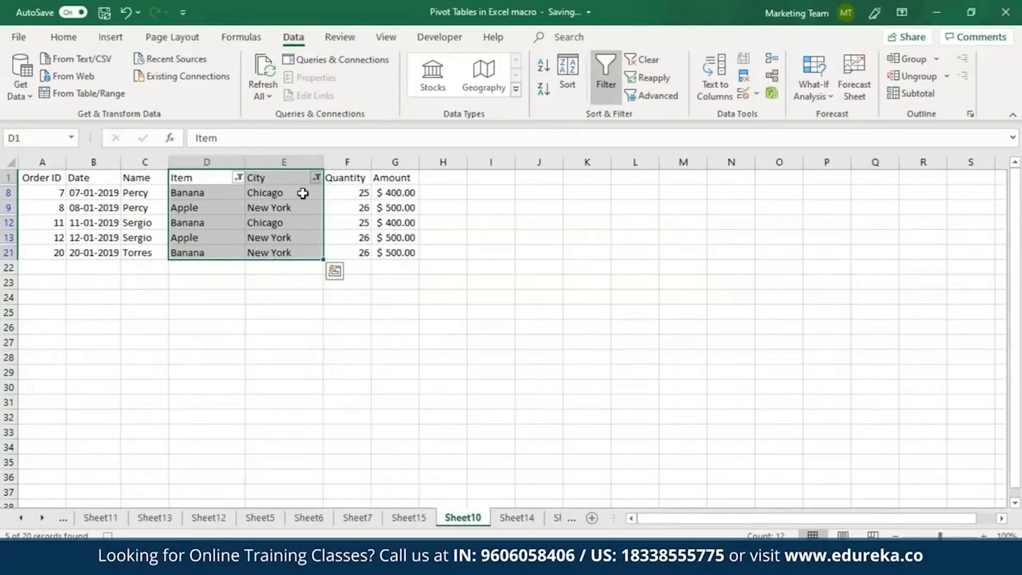
# Step: Insert a Clustered Column chart from the filtered Name through Amount columns, headers included, and extend its data range down to row 25
pyautogui.scroll(3, 552, 105)
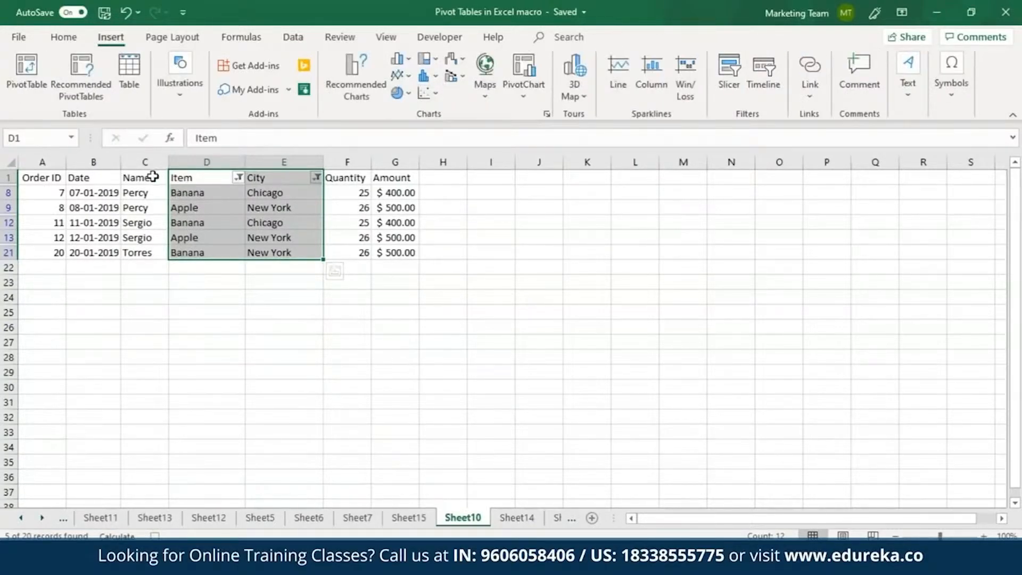
pyautogui.moveTo(153, 176); pyautogui.dragTo(373, 253)
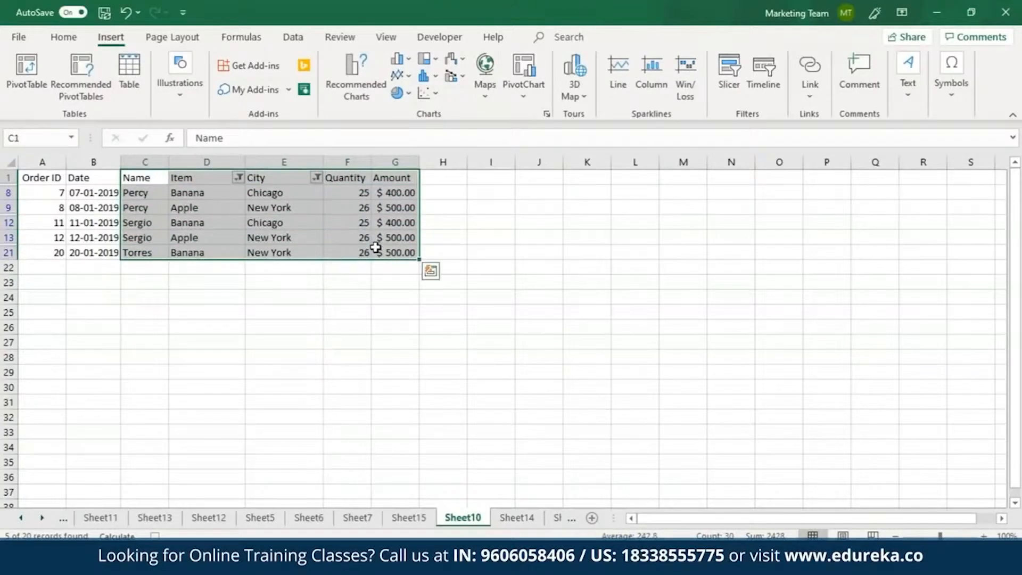
pyautogui.click(548, 115)
pyautogui.click(385, 82)
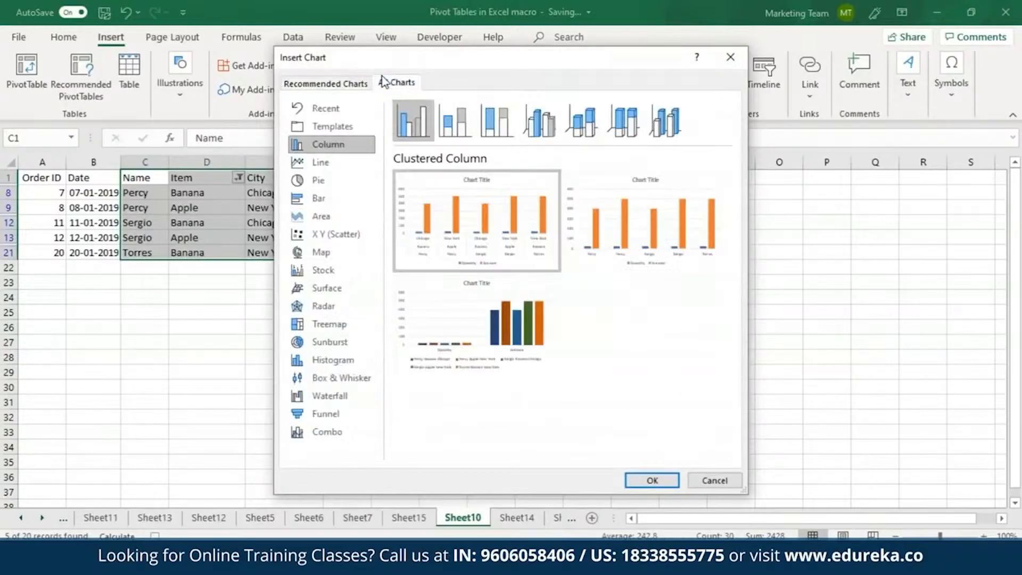
pyautogui.click(651, 480)
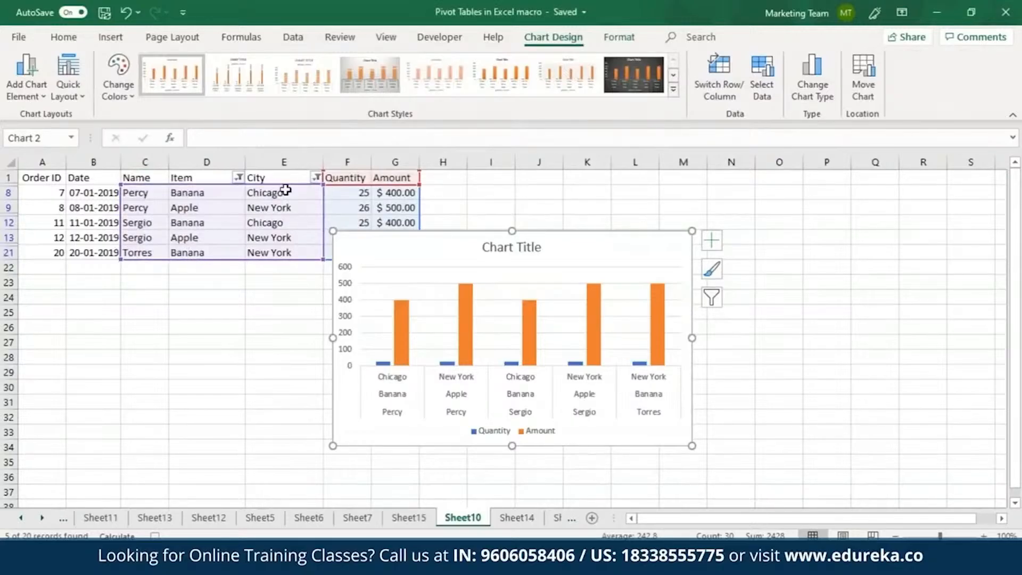
pyautogui.moveTo(277, 185); pyautogui.dragTo(302, 222)
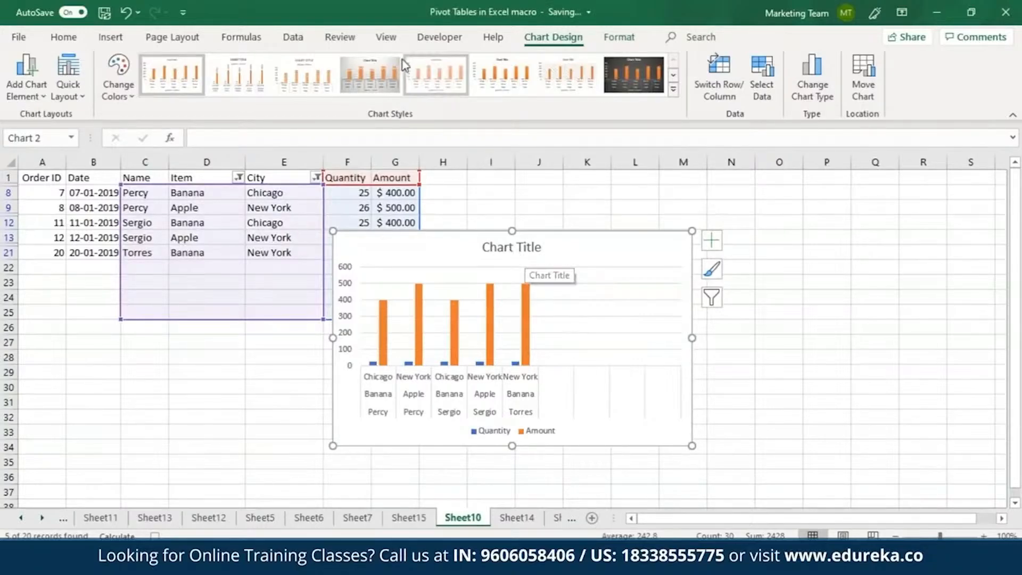
# Step: Stop recording the macro and deselect the chart
pyautogui.click(383, 38)
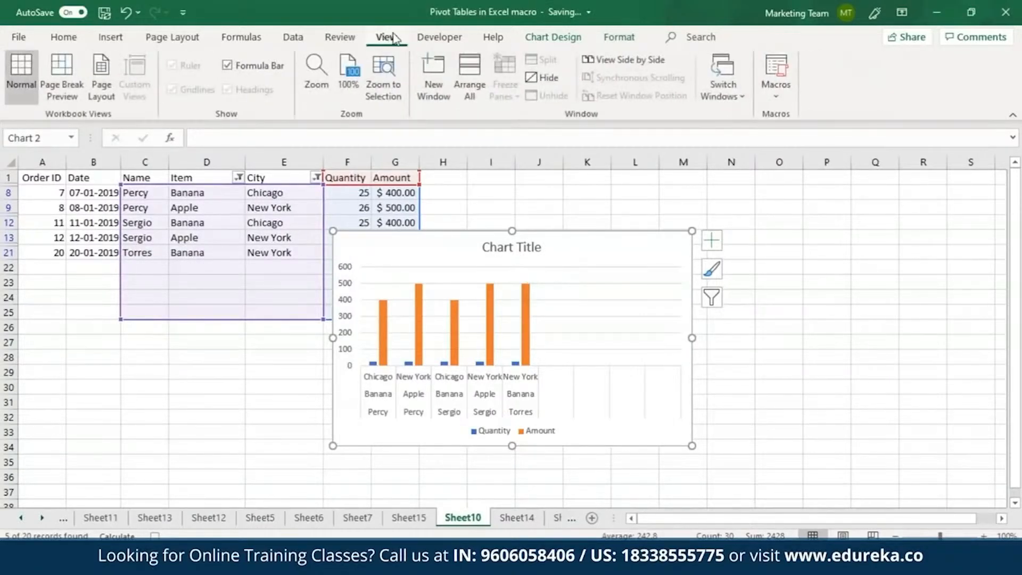
pyautogui.click(776, 99)
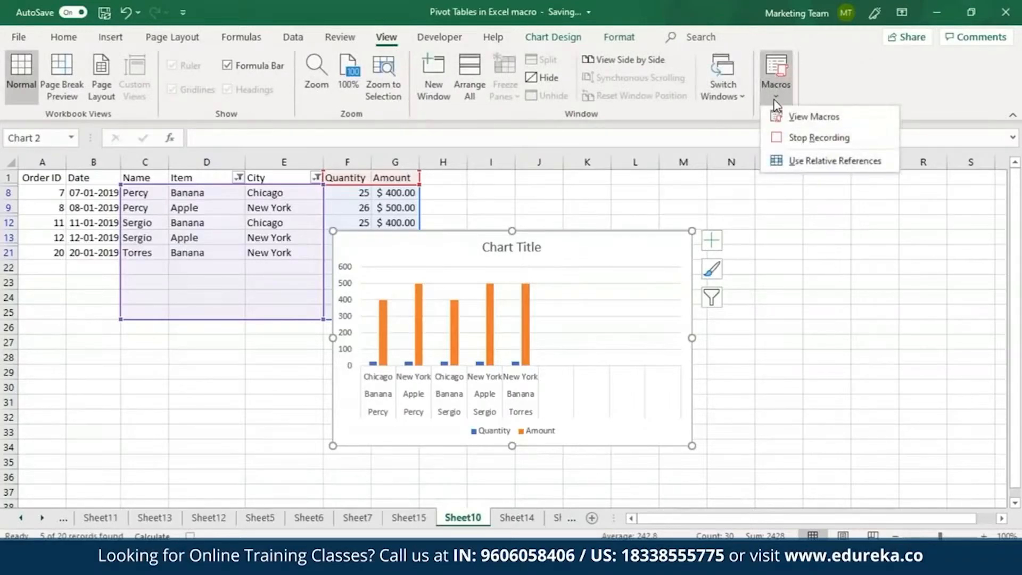
pyautogui.click(799, 140)
pyautogui.click(748, 325)
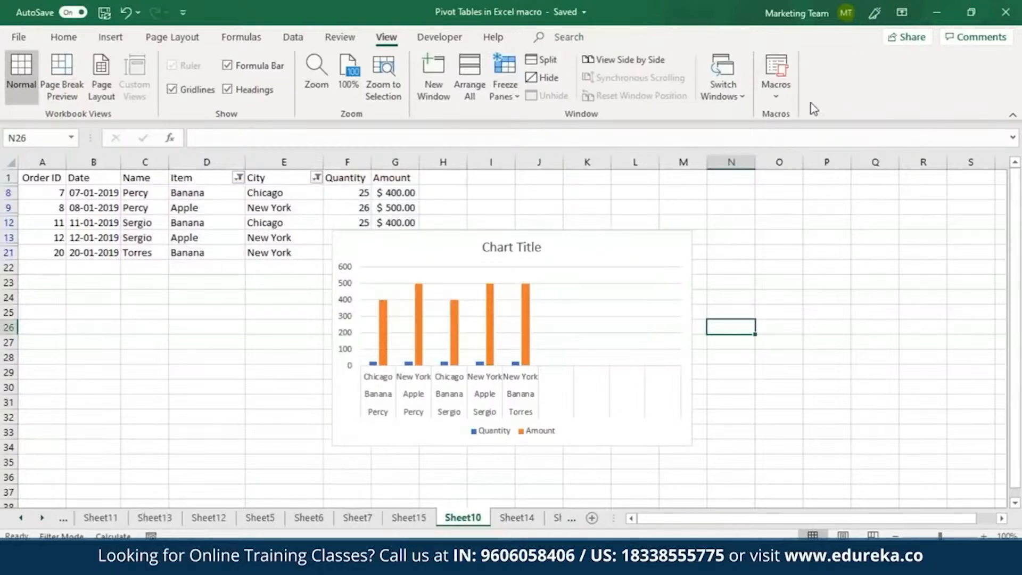
# Step: View the list of macros stored in This Workbook, then close it without running any
pyautogui.click(782, 100)
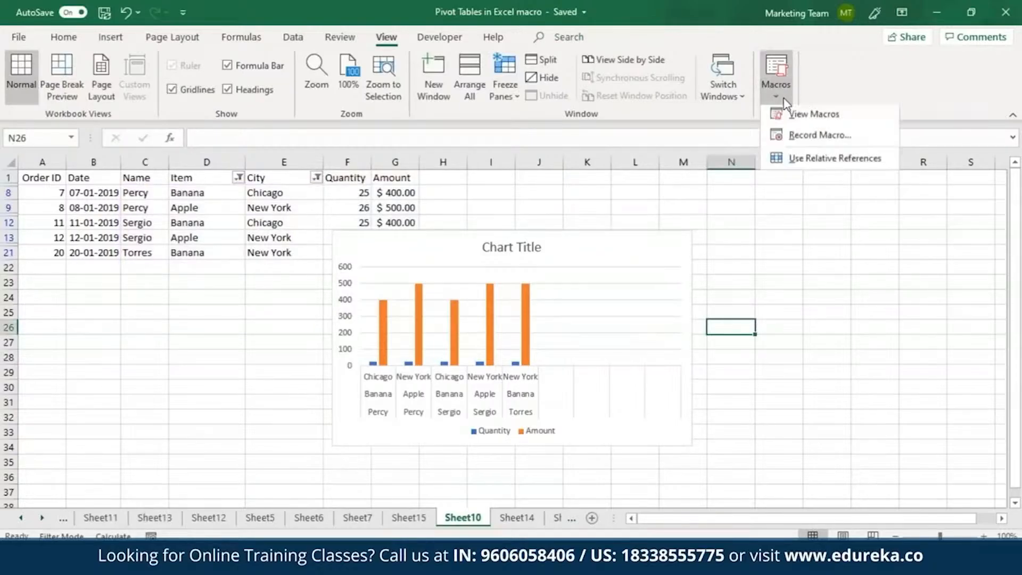
pyautogui.click(813, 117)
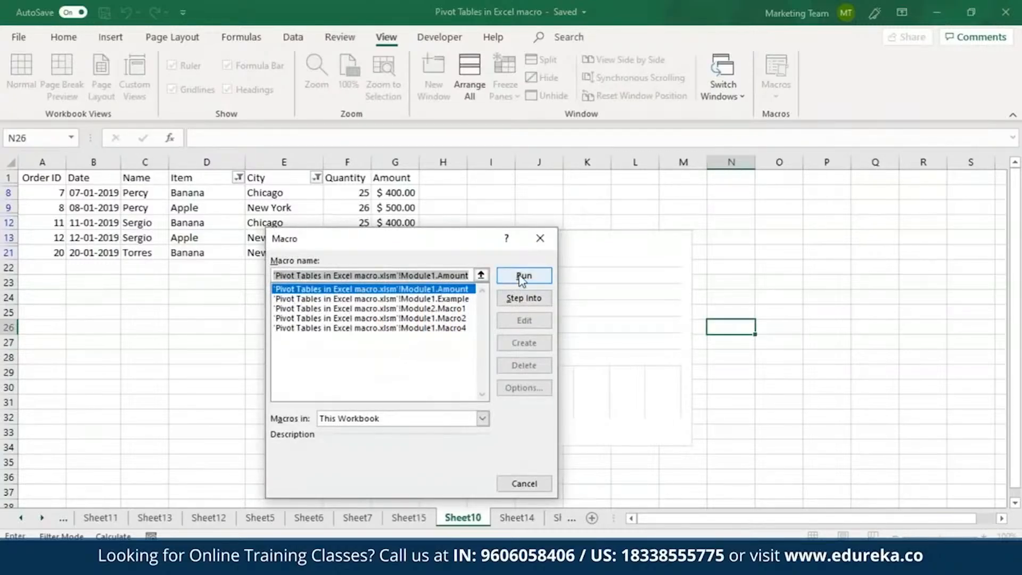
pyautogui.click(540, 238)
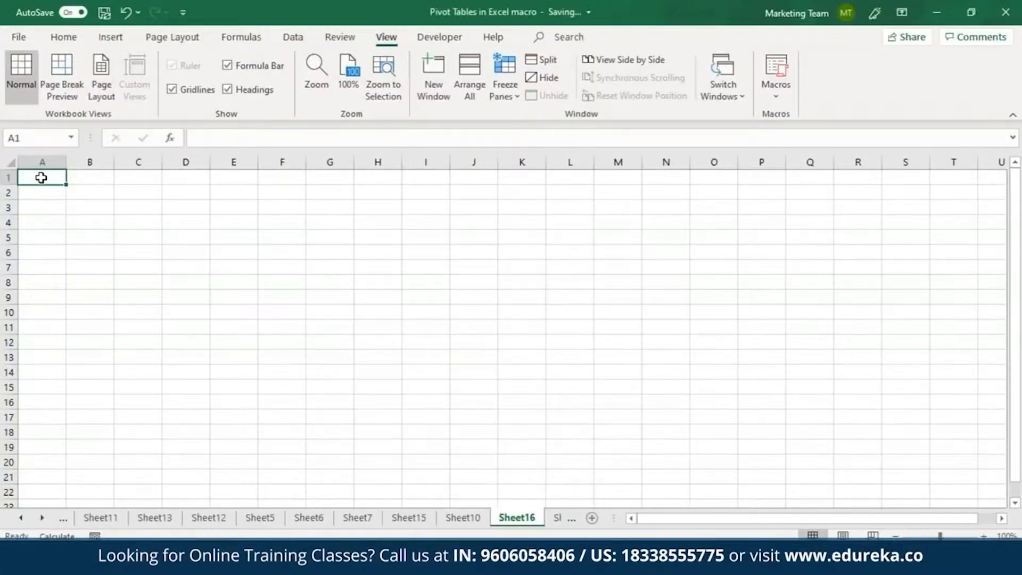
# Step: Enter "Hello World" in cell A1 of Sheet16 and widen column A to fit the text
pyautogui.write('Hello')
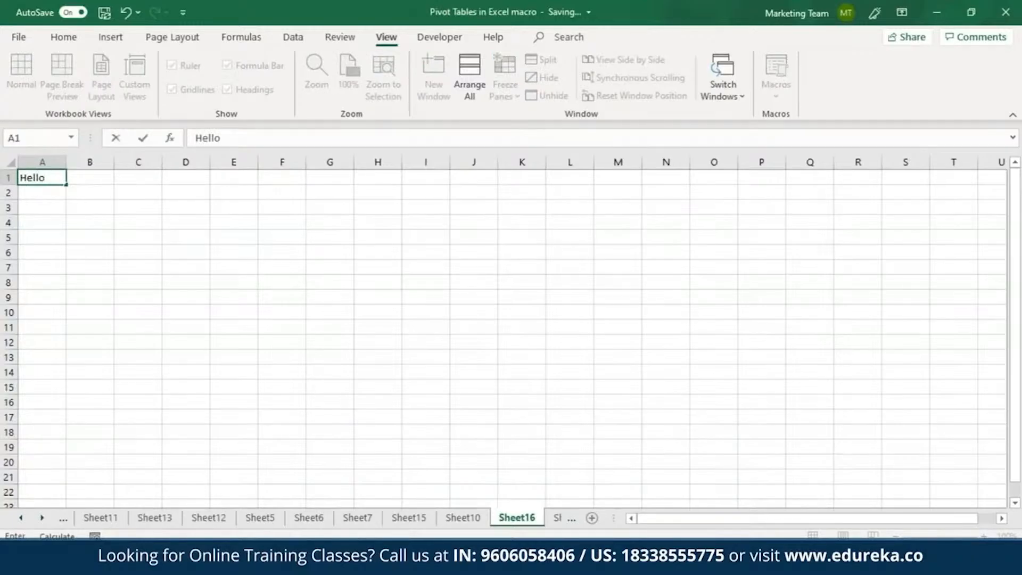
pyautogui.write(' World')
pyautogui.click(335, 42)
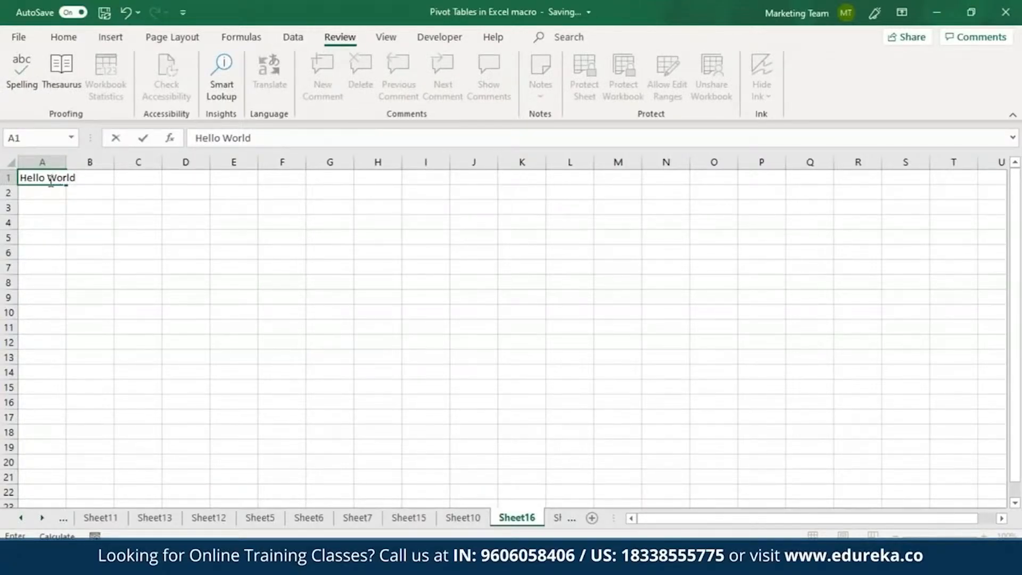
pyautogui.press('Return')
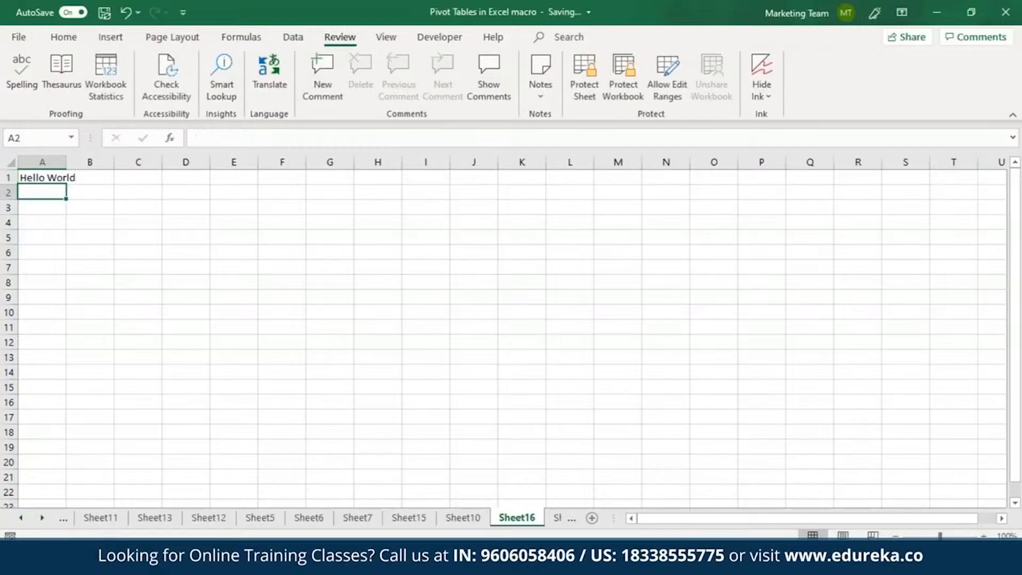
pyautogui.click(47, 179)
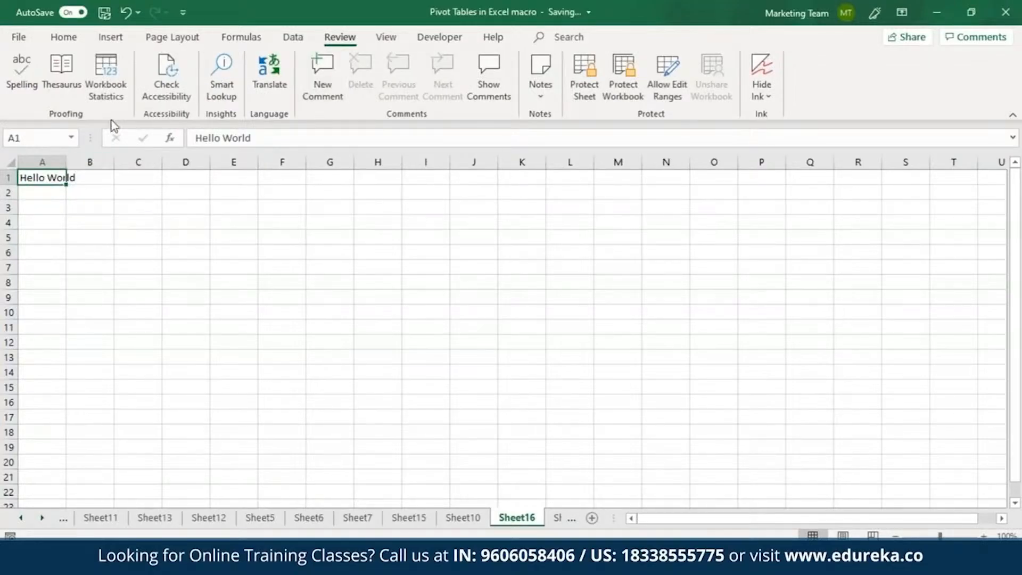
pyautogui.moveTo(66, 155); pyautogui.dragTo(96, 155)
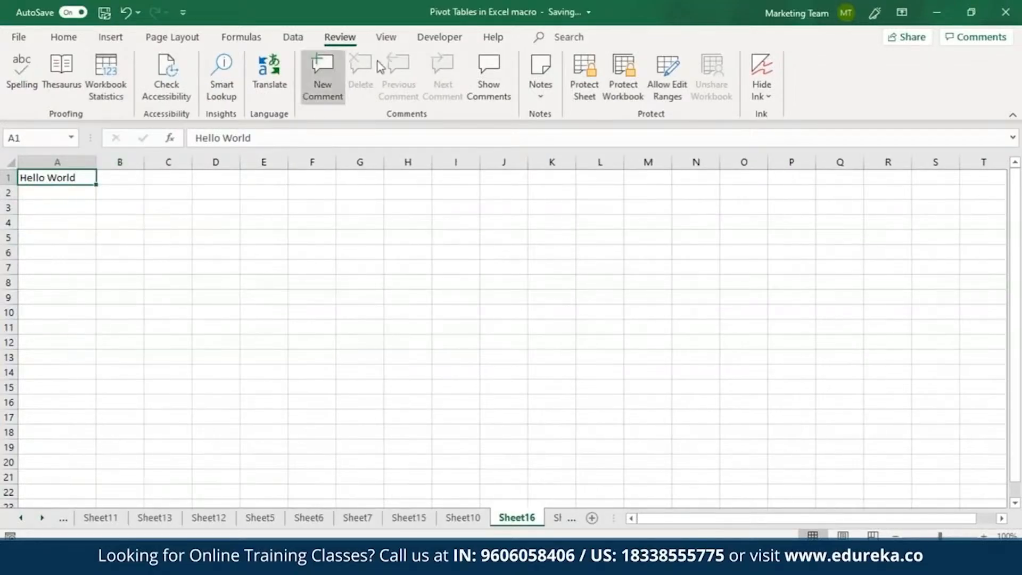
# Step: Open the Translator for the text in A1 and translate it from English into Arabic
pyautogui.click(269, 85)
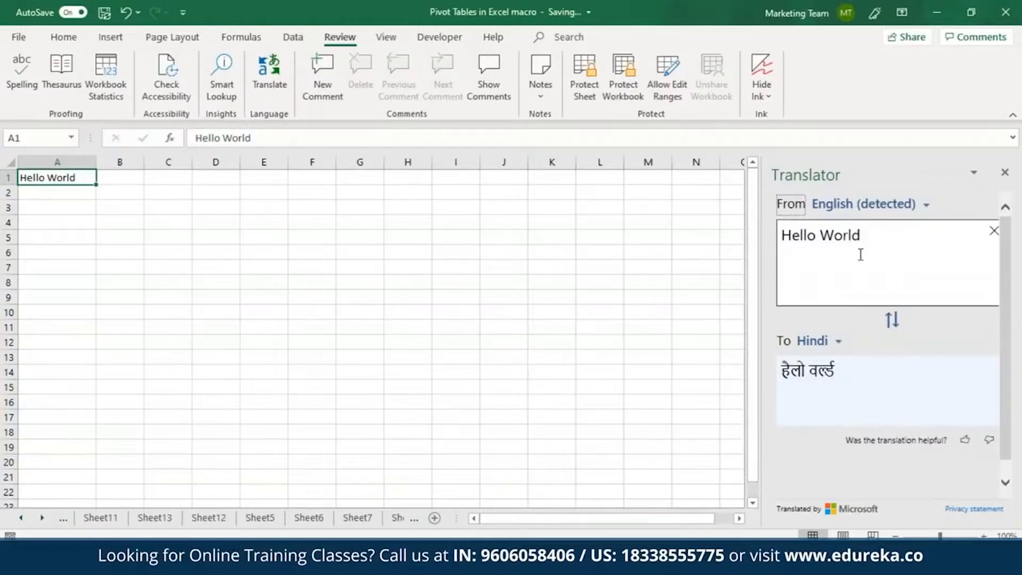
pyautogui.click(837, 344)
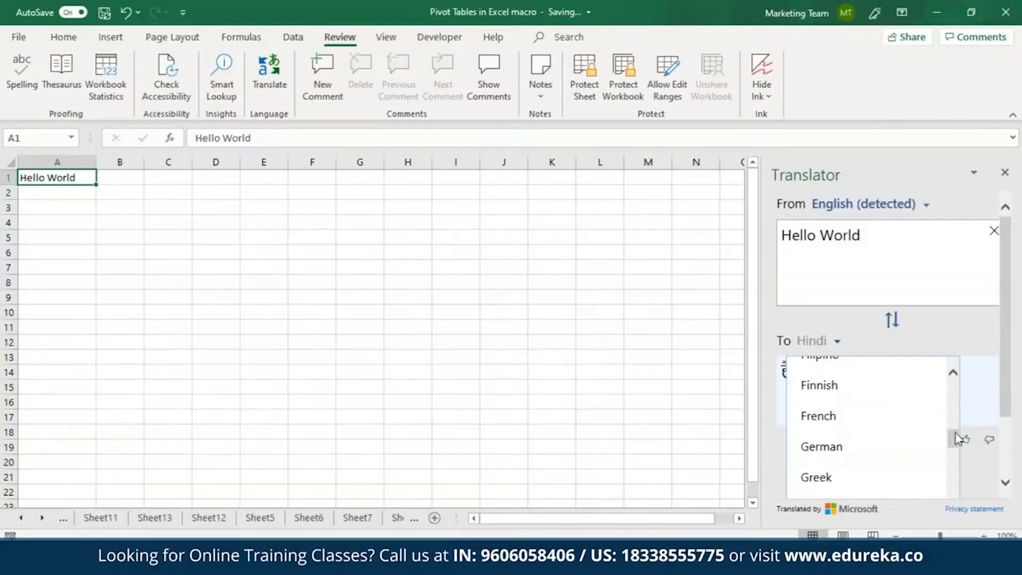
pyautogui.moveTo(955, 439); pyautogui.dragTo(955, 403)
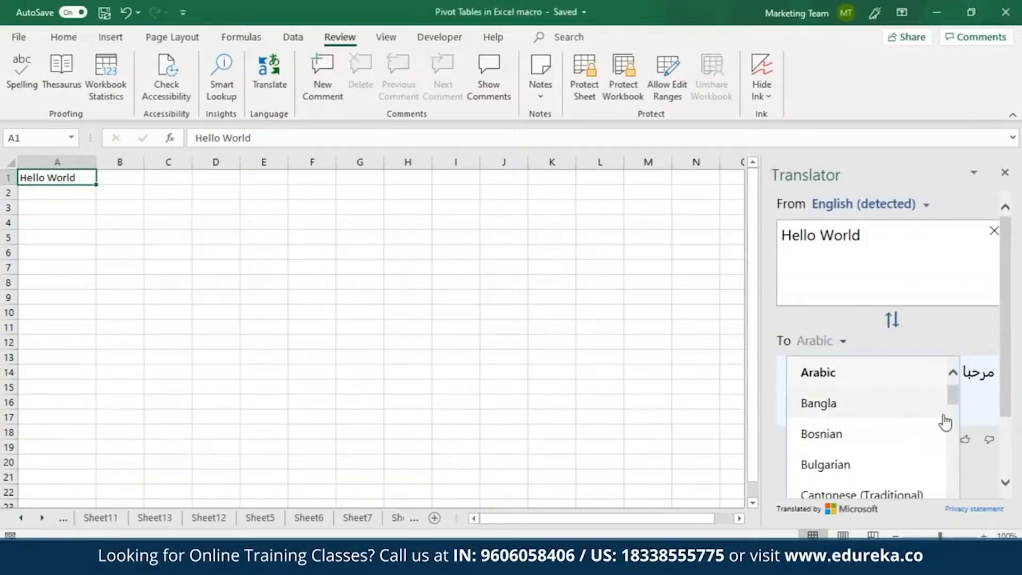
pyautogui.moveTo(952, 393); pyautogui.dragTo(955, 400)
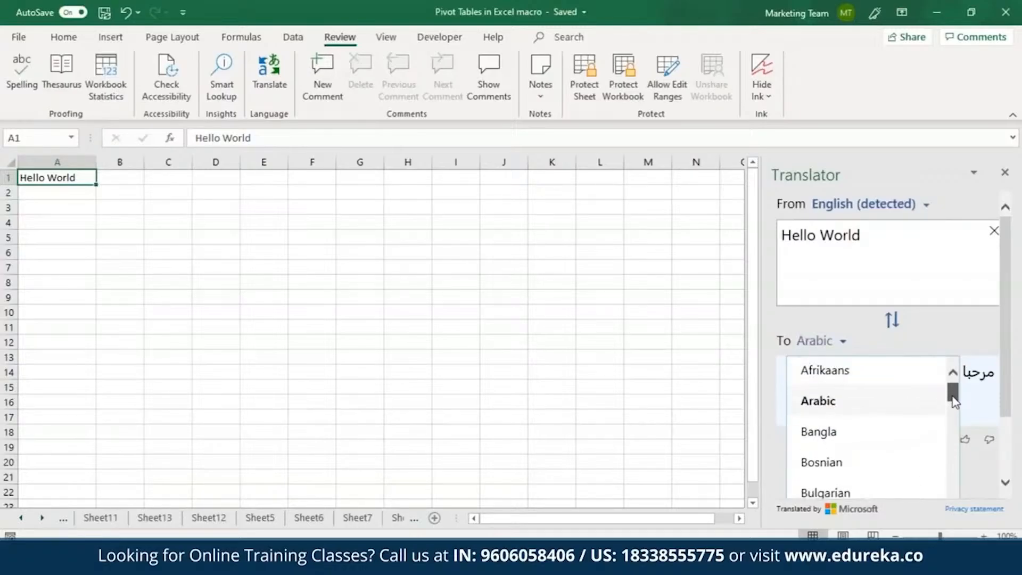
pyautogui.click(929, 407)
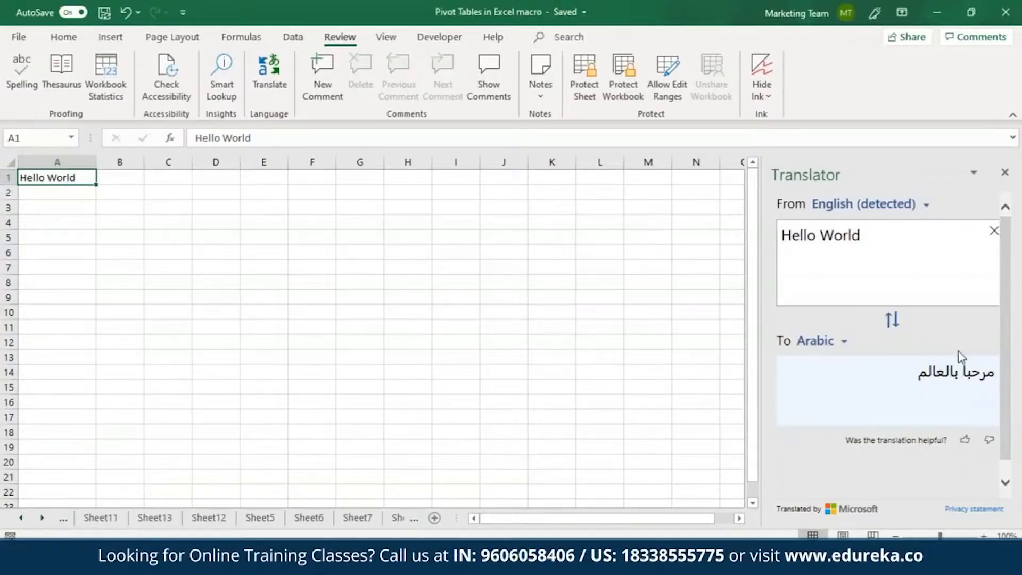
# Step: Change the translation's target language to Italian
pyautogui.click(835, 343)
pyautogui.scroll(-8, 951, 394)
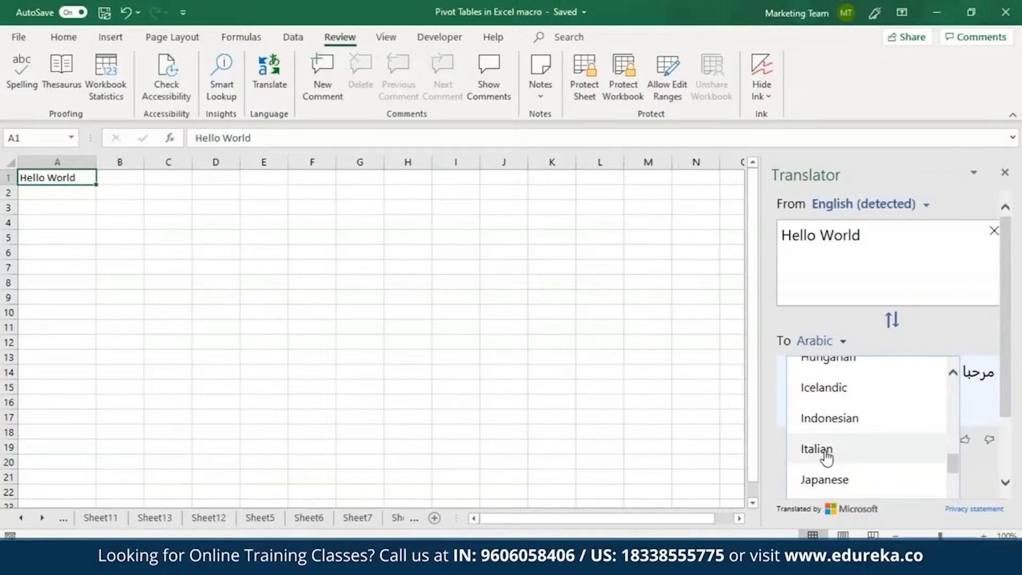
pyautogui.click(826, 457)
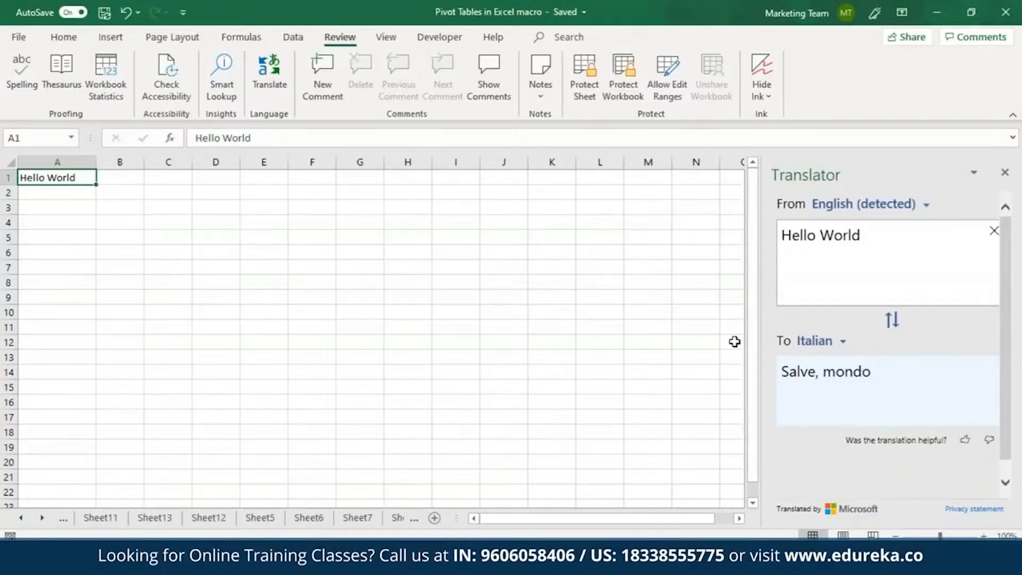